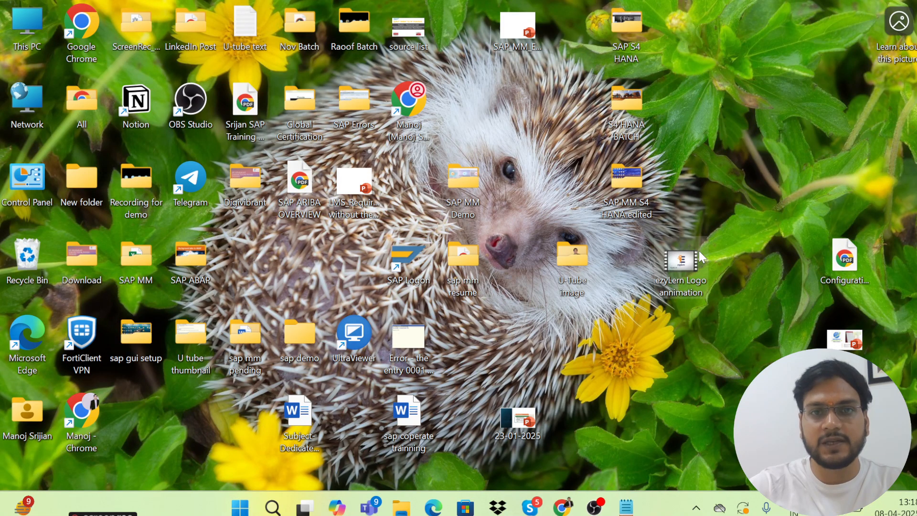
# Open SAP Logon maximized and log on to S/4 HANA 2023 with the saved user name
pyautogui.doubleClick(395, 261)
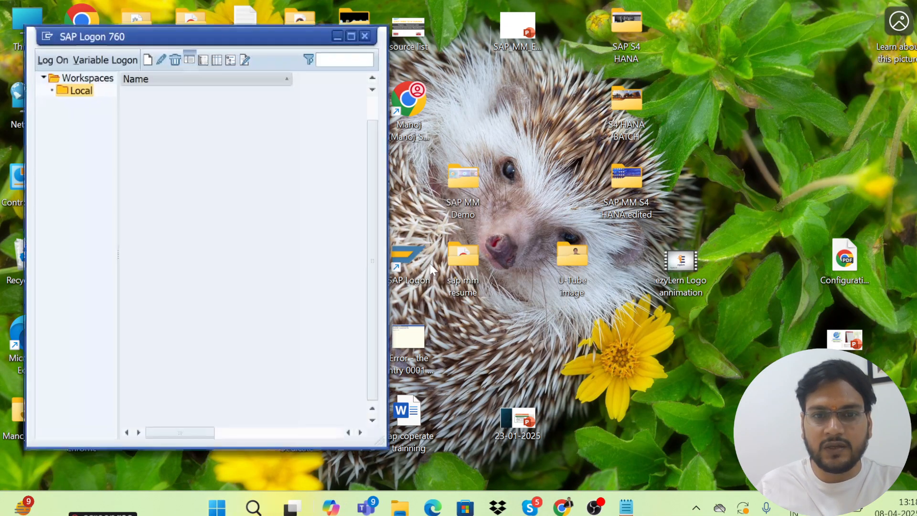
pyautogui.click(353, 37)
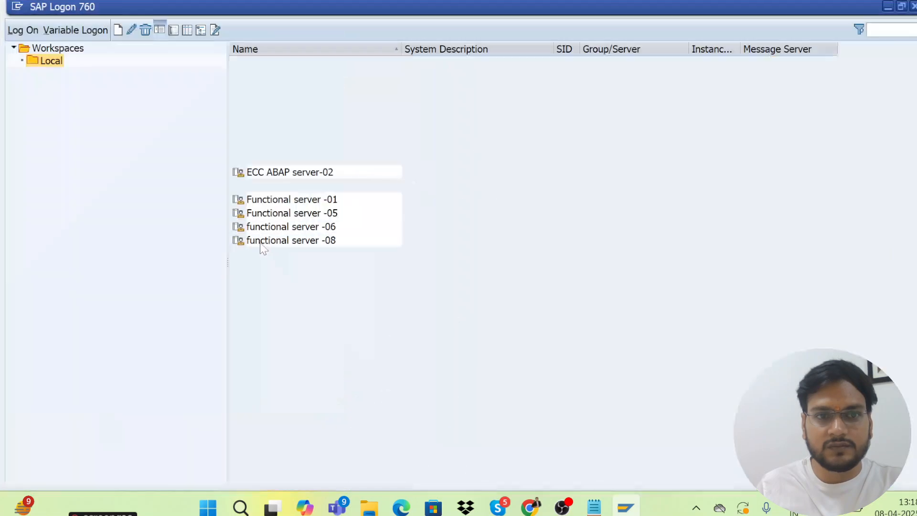
pyautogui.doubleClick(329, 353)
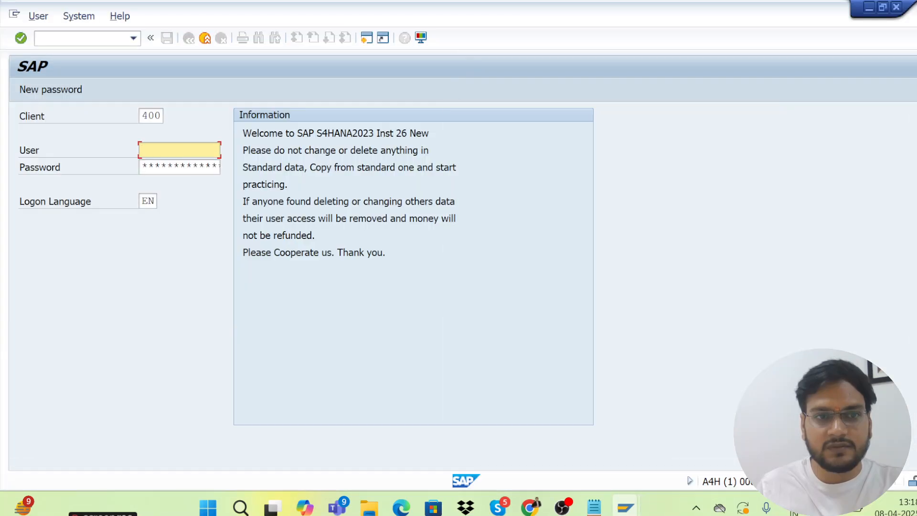
pyautogui.click(167, 154)
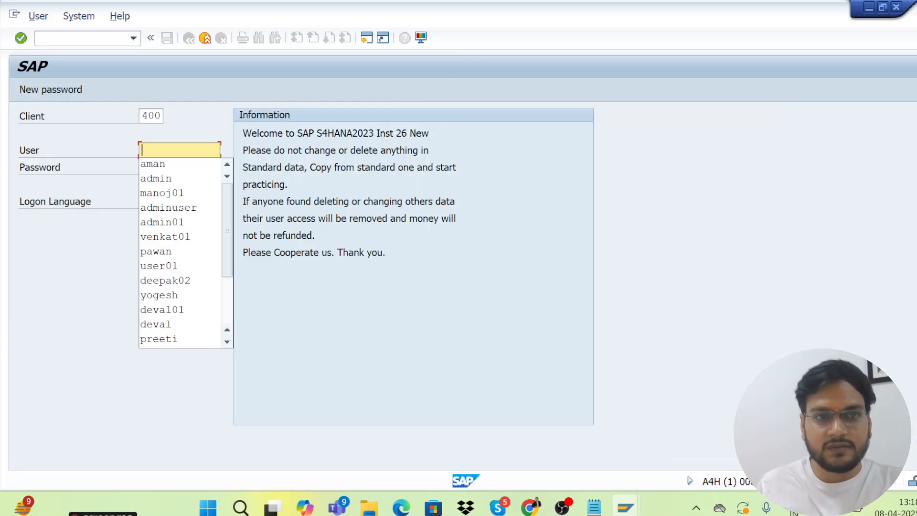
pyautogui.click(168, 178)
pyautogui.click(171, 171)
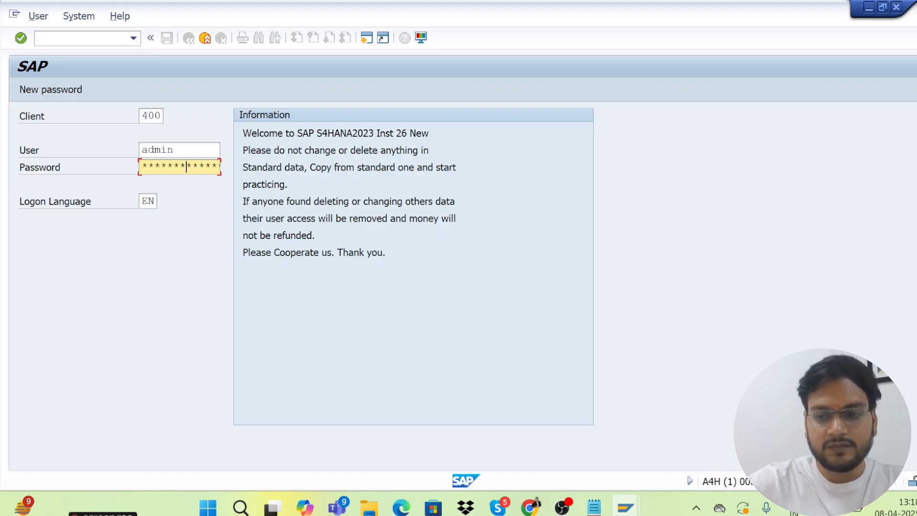
pyautogui.press('Return')
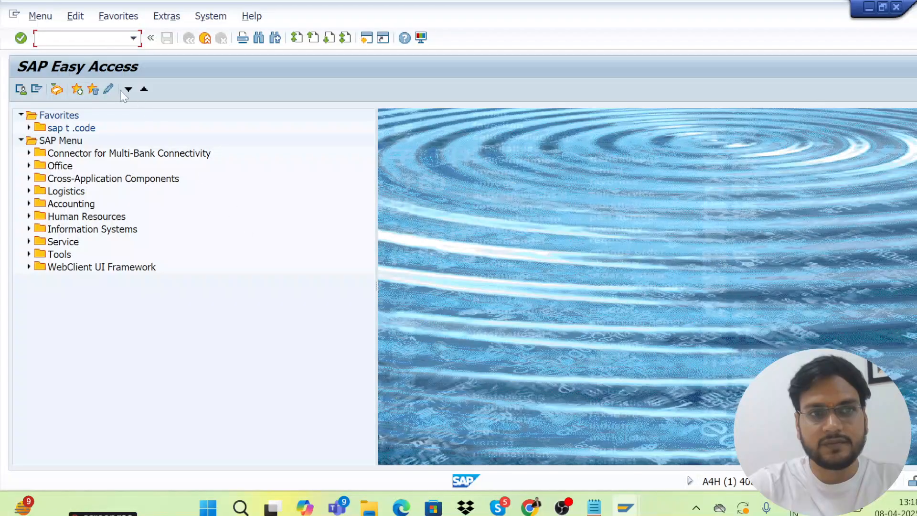
# Pick /n/ui2/flp from the command-field history
pyautogui.click(133, 38)
pyautogui.click(66, 64)
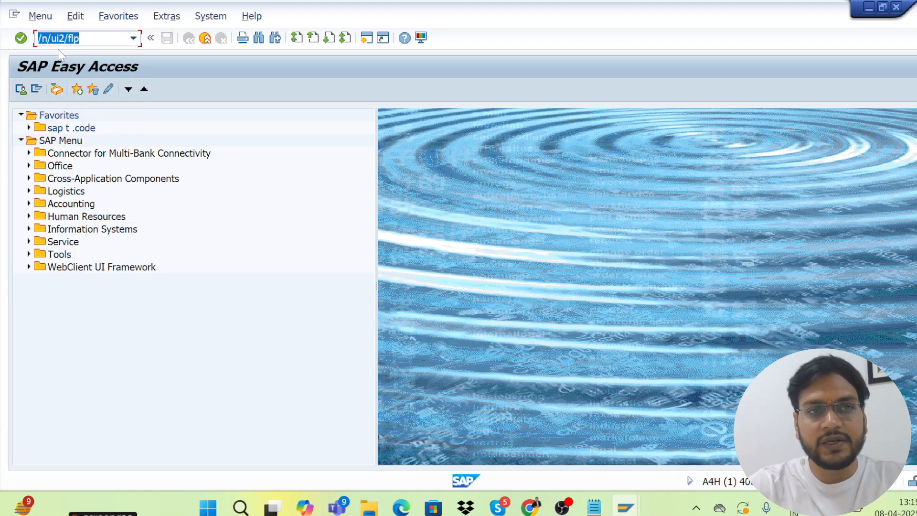
pyautogui.click(72, 38)
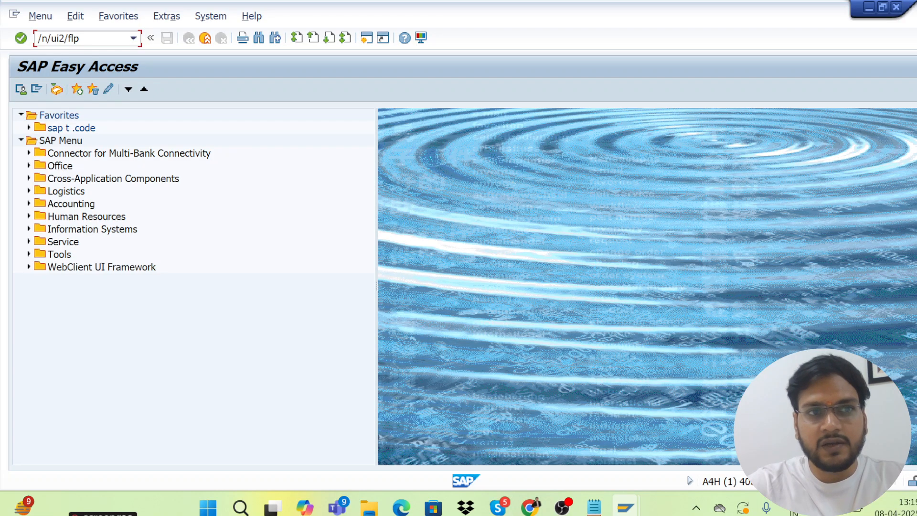
# Run /n/ui2/flp and proceed past the browser's certificate warning
pyautogui.press('Return')
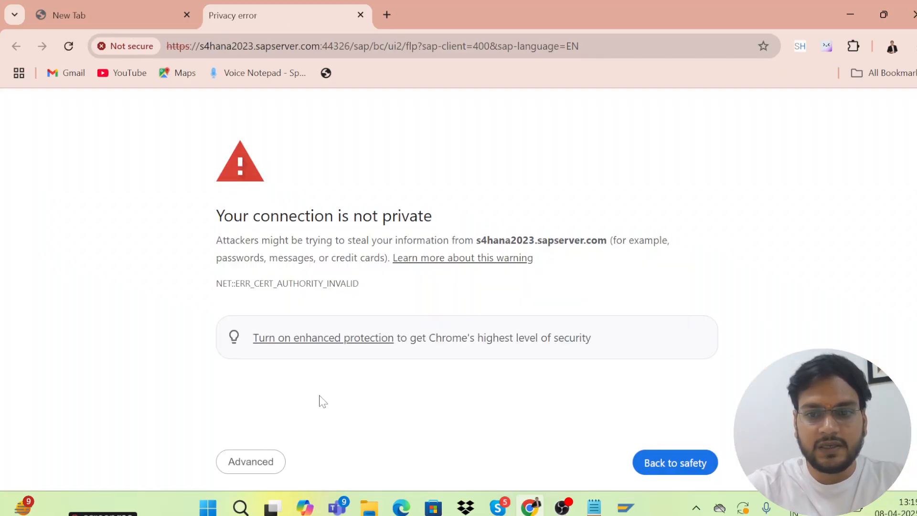
pyautogui.click(266, 469)
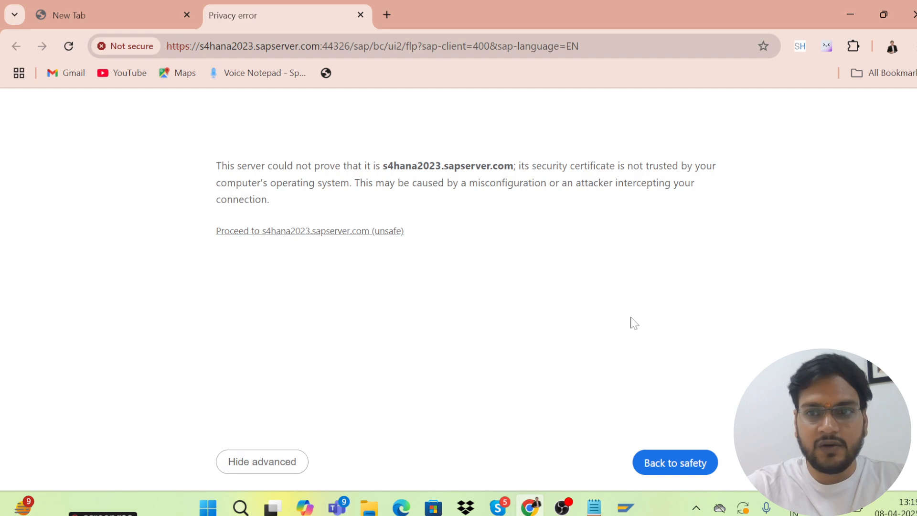
pyautogui.click(273, 234)
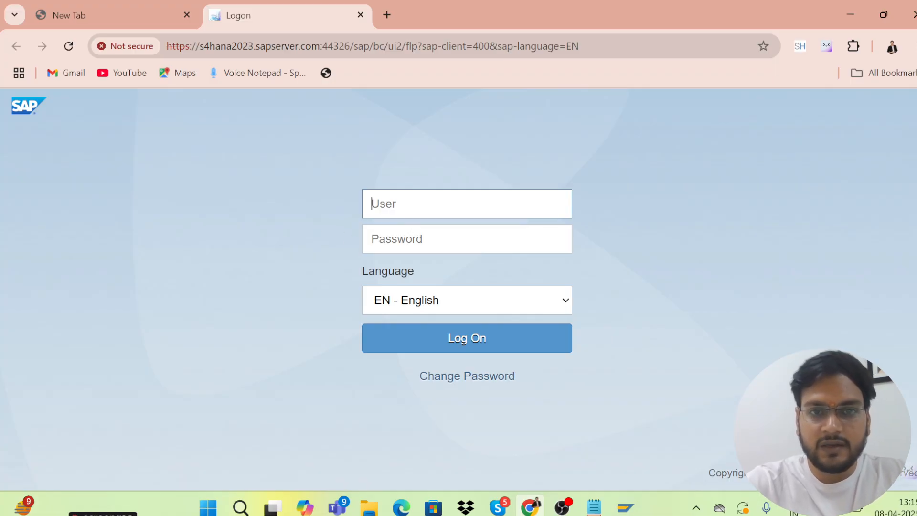
# Enter the user name and password on the Fiori logon page and sign in
pyautogui.write('admin')
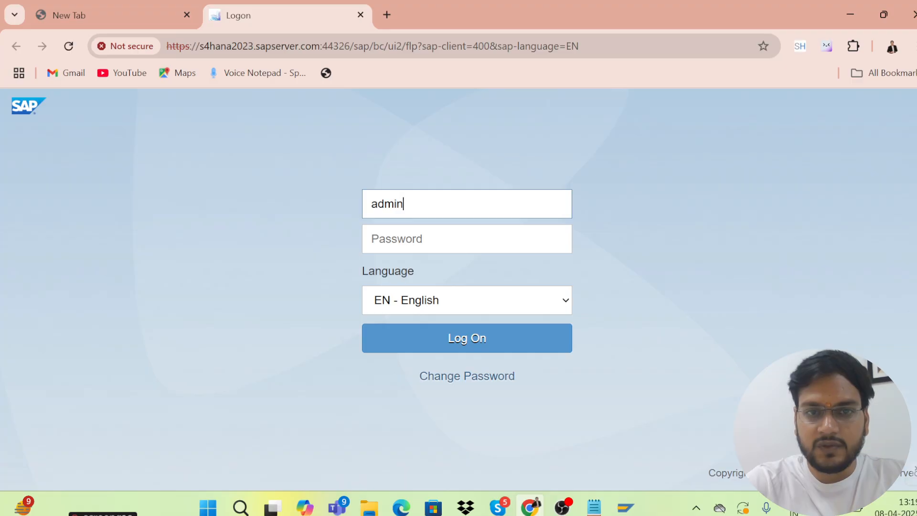
pyautogui.press('Tab')
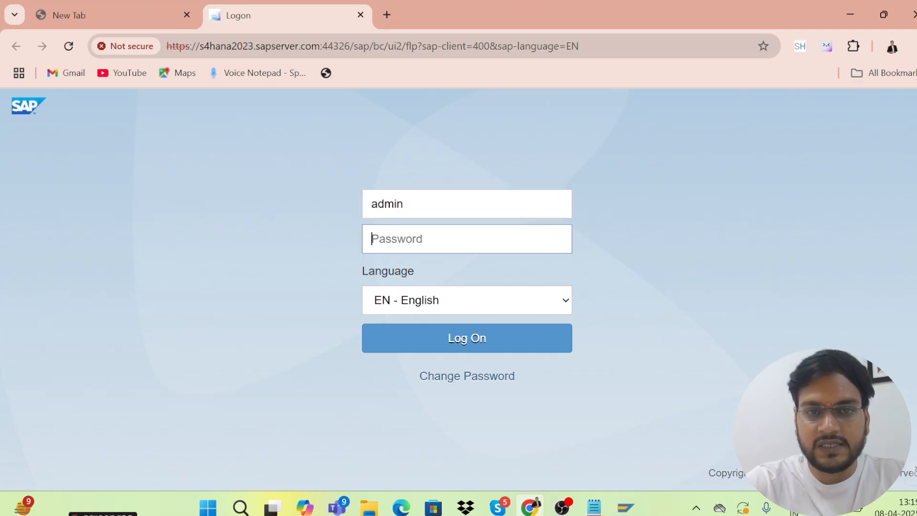
pyautogui.write('••')
pyautogui.press('BackSpace')
pyautogui.press('BackSpace')
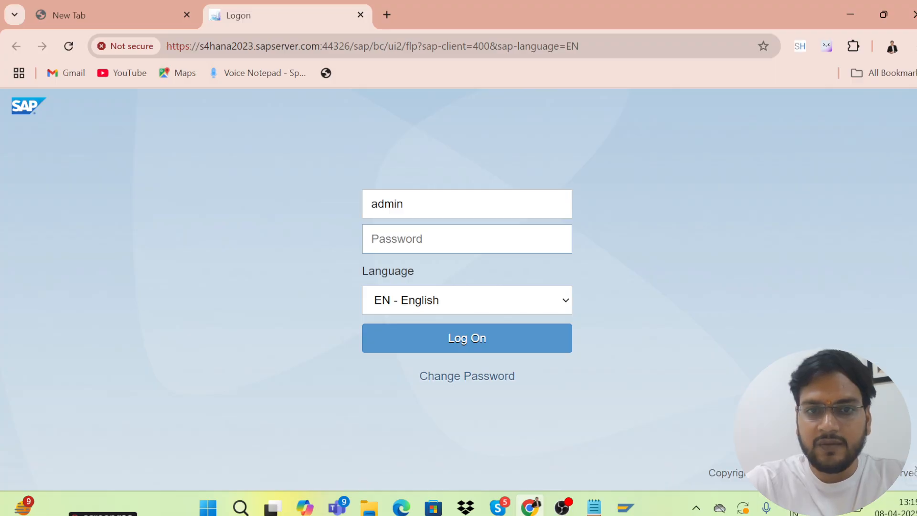
pyautogui.write('•••')
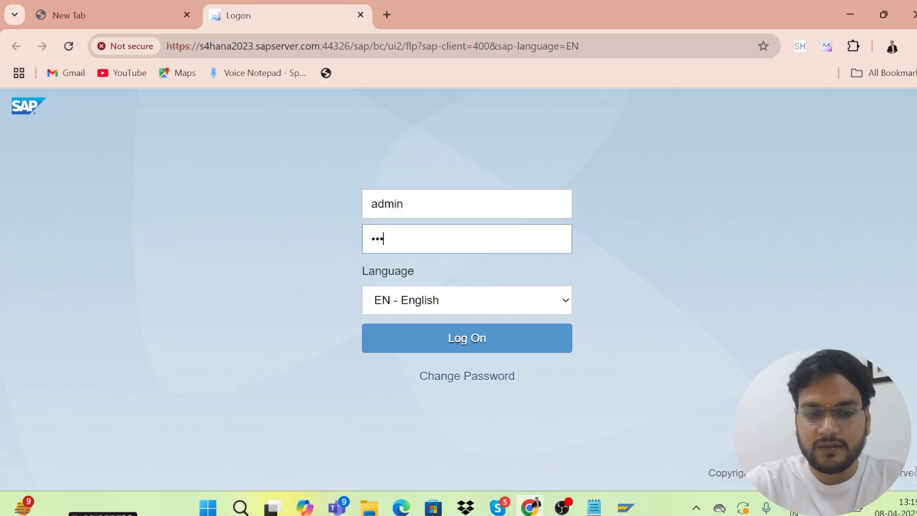
pyautogui.write('••••')
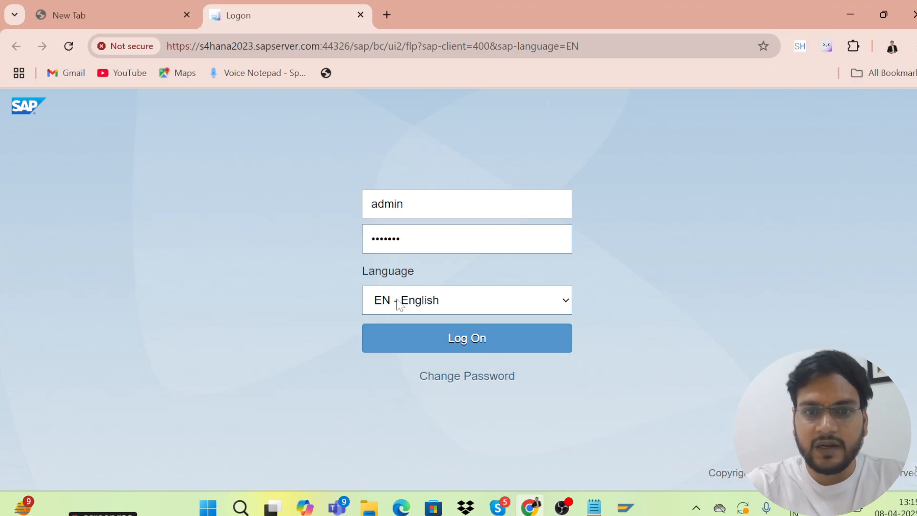
pyautogui.click(427, 346)
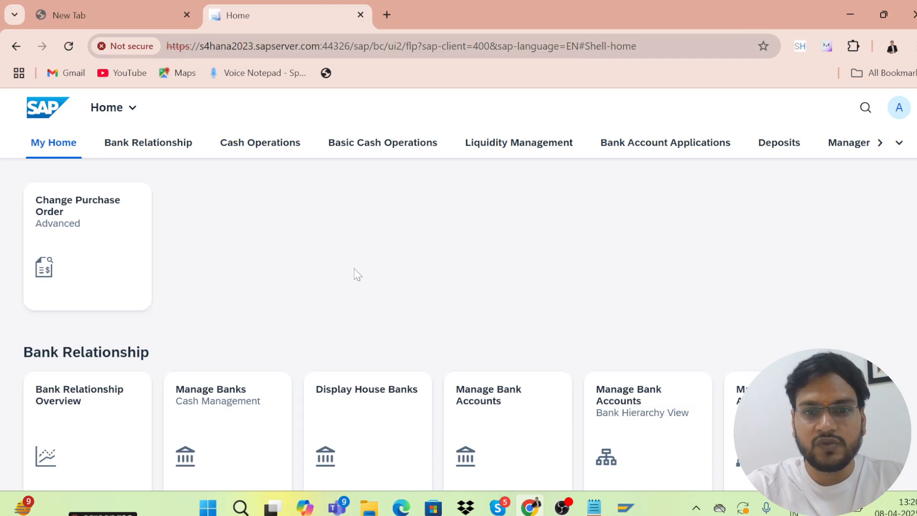
pyautogui.scroll(-15, 458, 325)
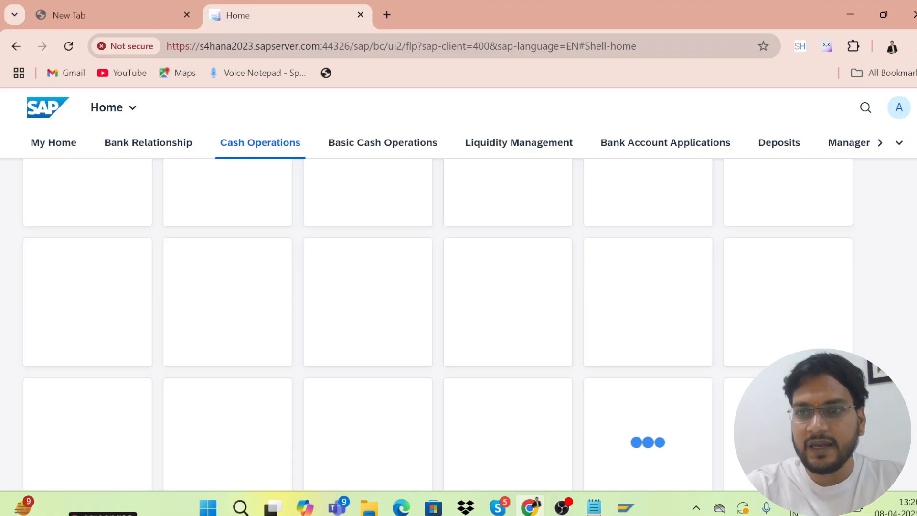
pyautogui.scroll(10, 515, 252)
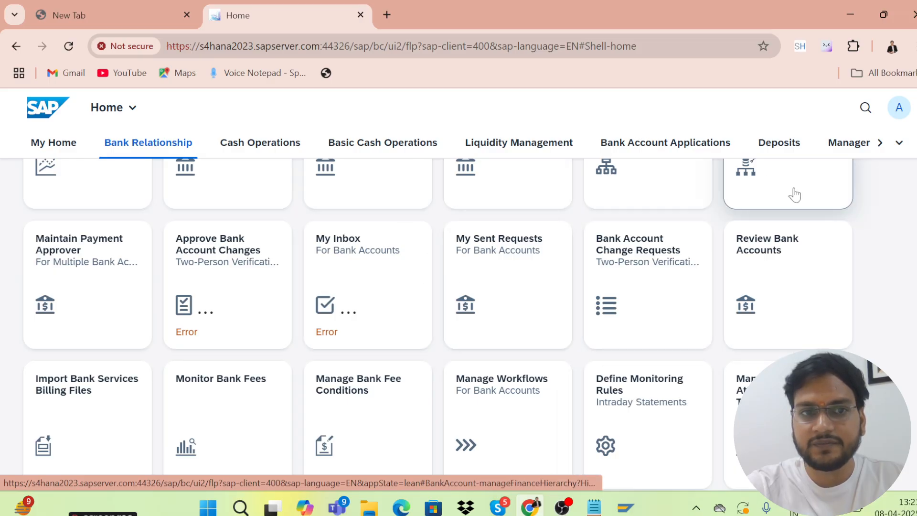
pyautogui.scroll(6, 390, 314)
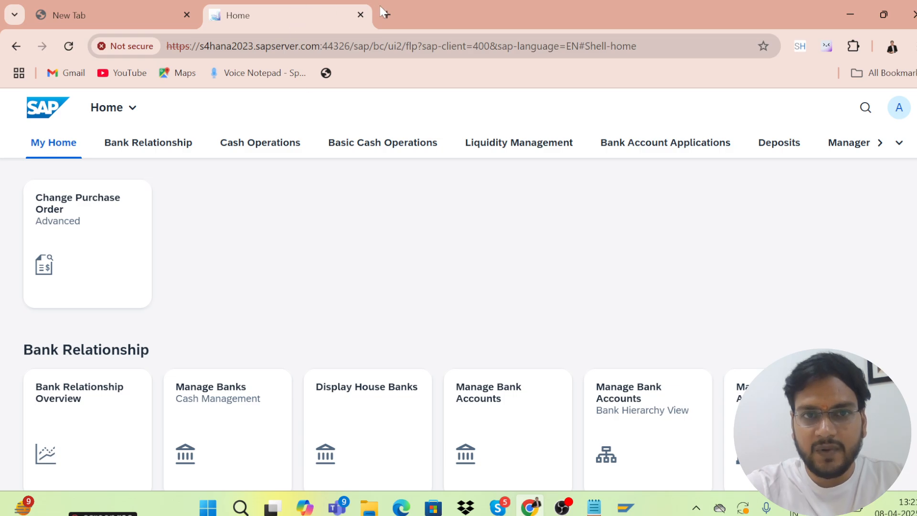
# Close the Fiori launchpad tab and the browser, then show the Windows desktop
pyautogui.click(361, 15)
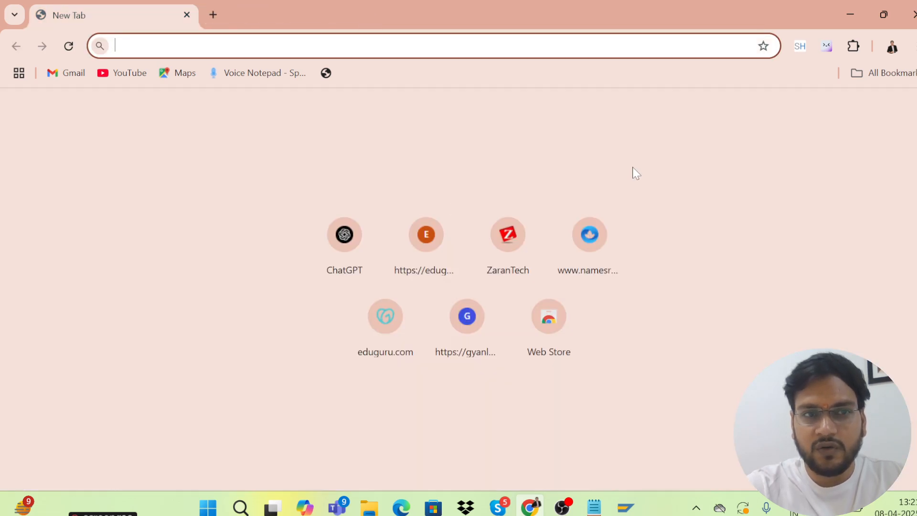
pyautogui.click(187, 15)
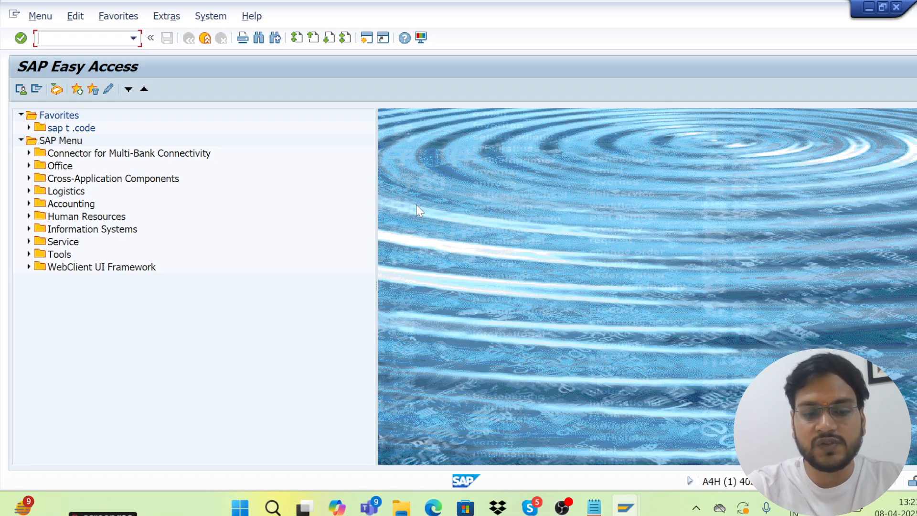
pyautogui.press('super+d')
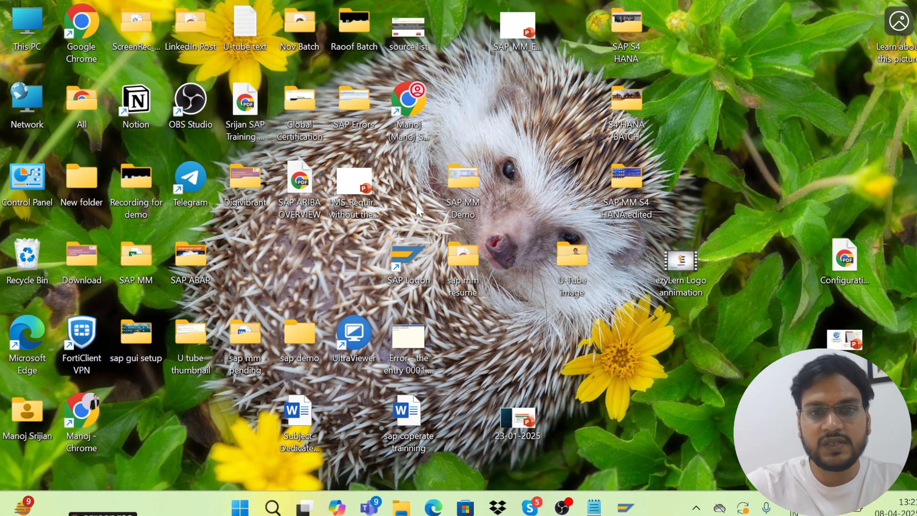
# Search the Start menu for 'note' and run Notepad as administrator
pyautogui.press('super')
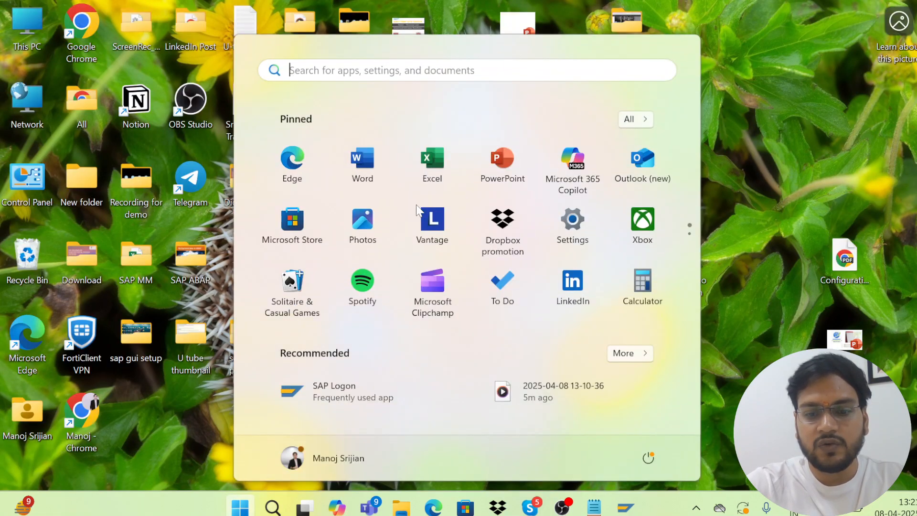
pyautogui.write('no')
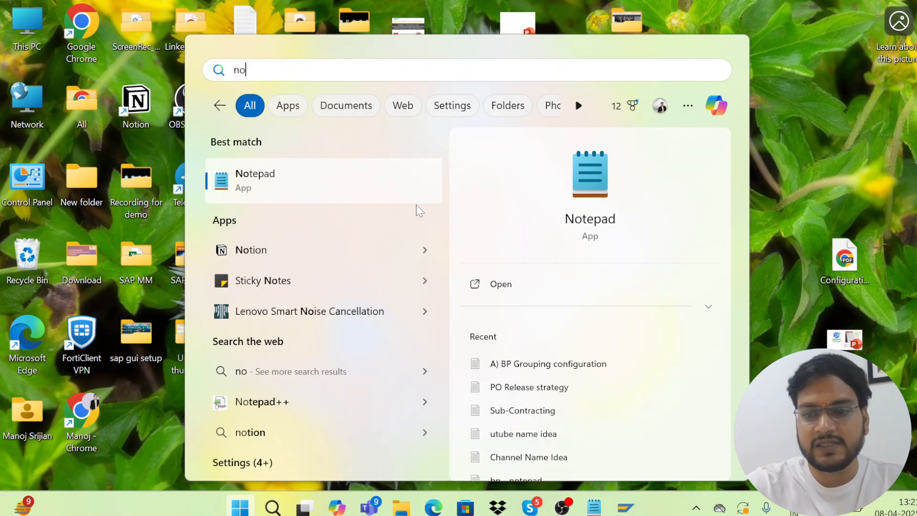
pyautogui.press('BackSpace')
pyautogui.press('BackSpace')
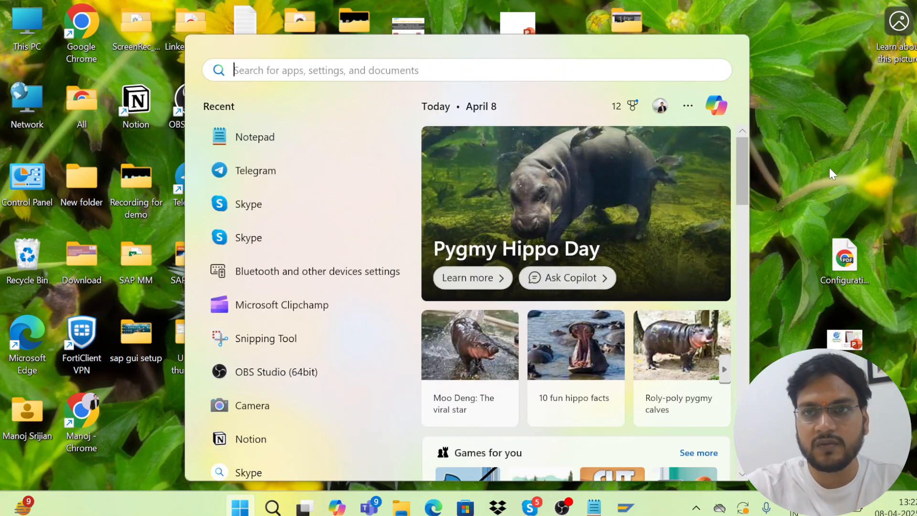
pyautogui.click(829, 168)
pyautogui.press('super')
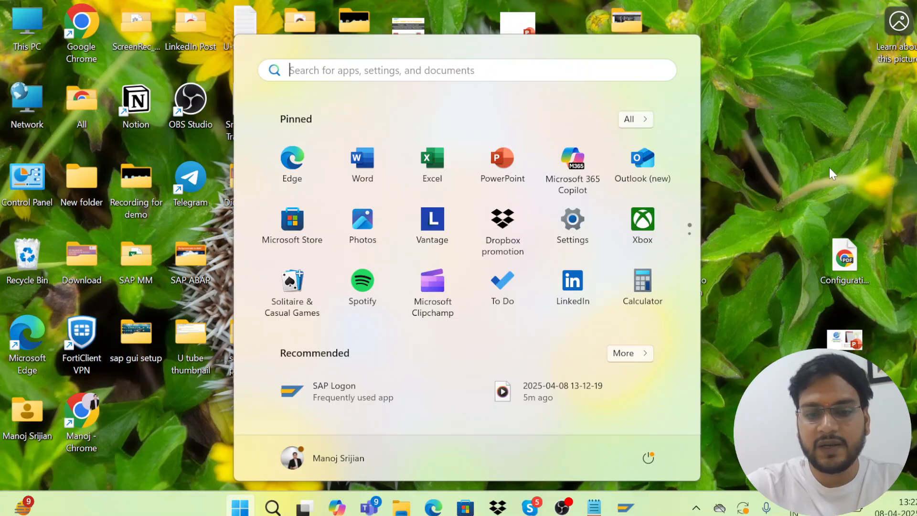
pyautogui.write('note')
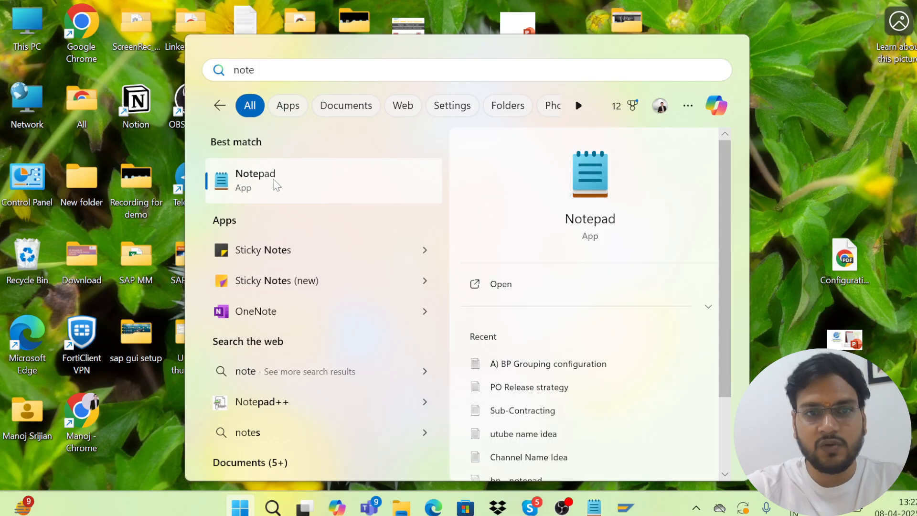
pyautogui.rightClick(275, 184)
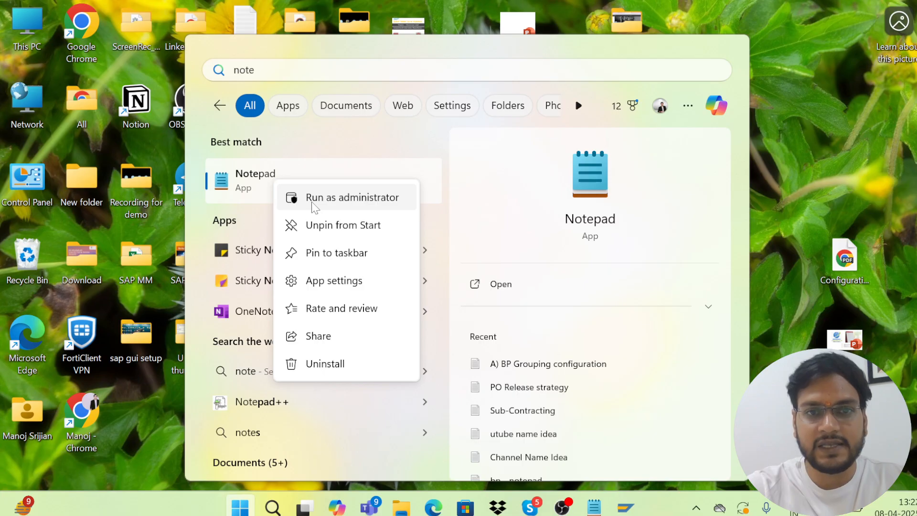
pyautogui.click(352, 198)
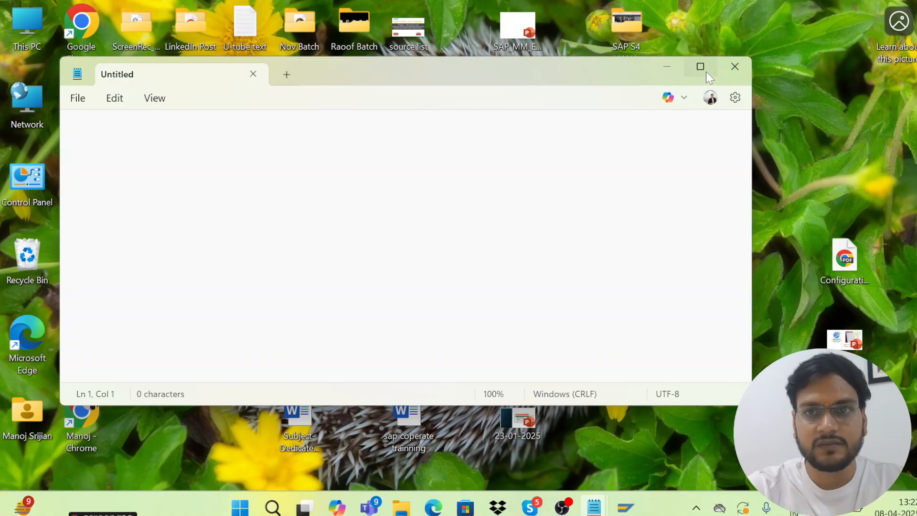
# Maximize Notepad and browse the Open dialog to C:\Windows\System32
pyautogui.click(700, 66)
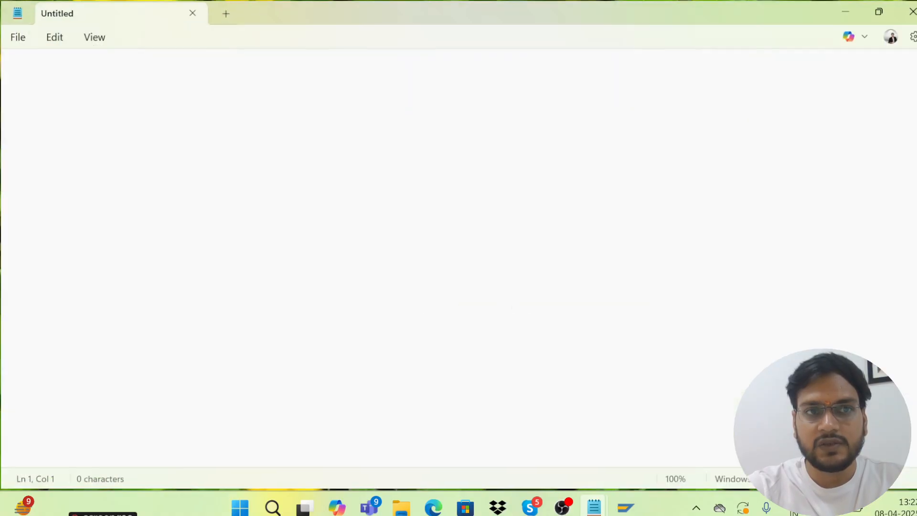
pyautogui.click(18, 42)
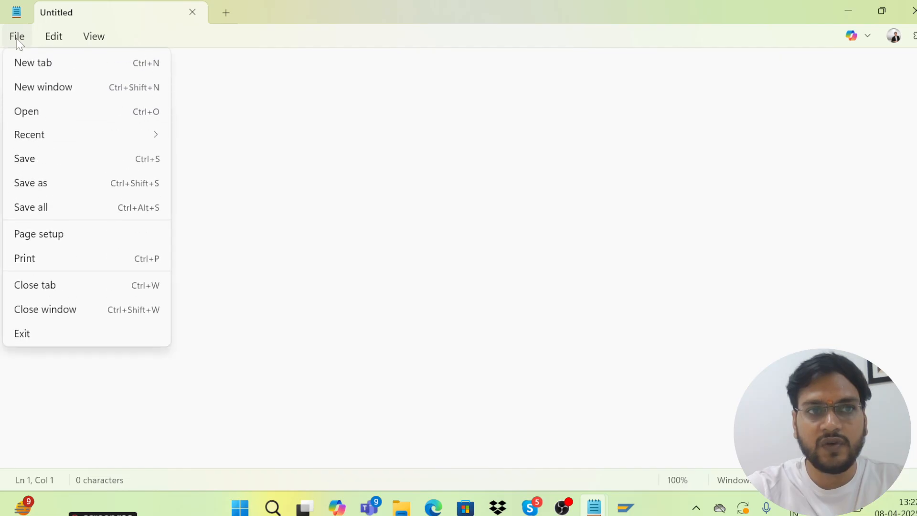
pyautogui.click(44, 116)
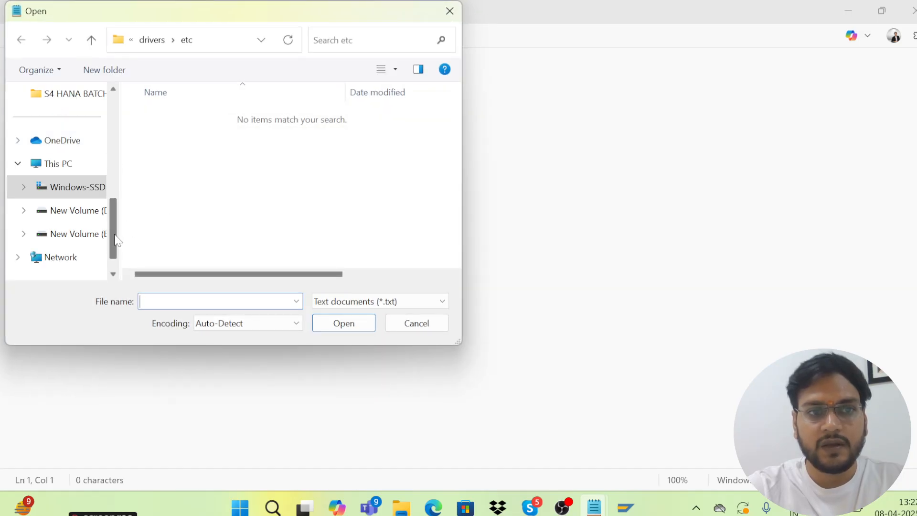
pyautogui.moveTo(117, 241); pyautogui.dragTo(120, 253)
pyautogui.scroll(1, 120, 253)
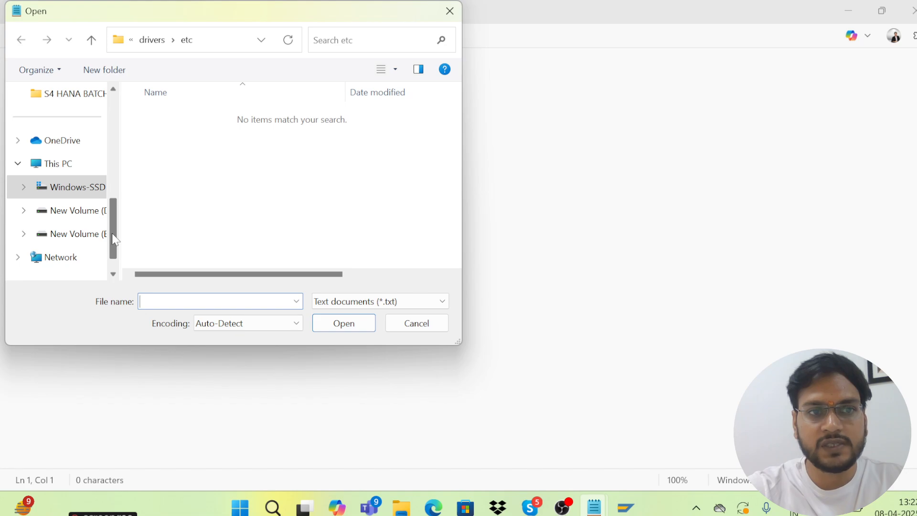
pyautogui.click(57, 167)
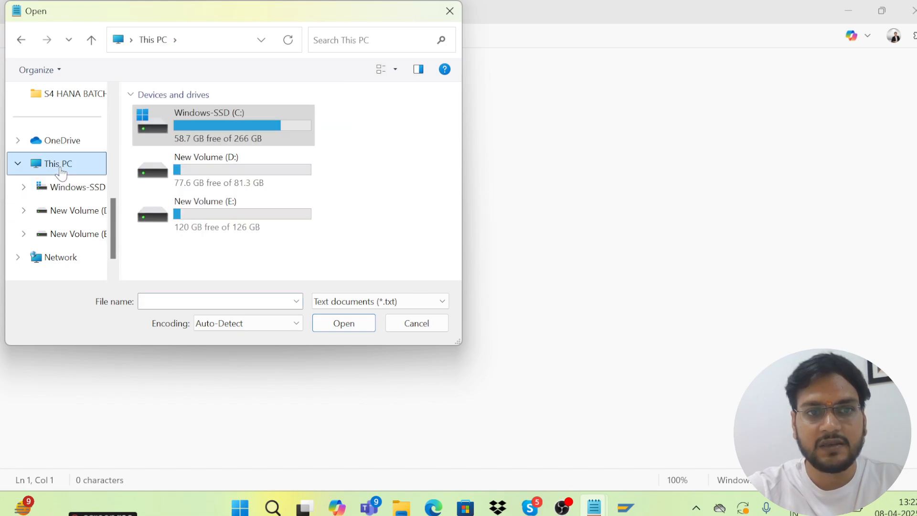
pyautogui.doubleClick(226, 127)
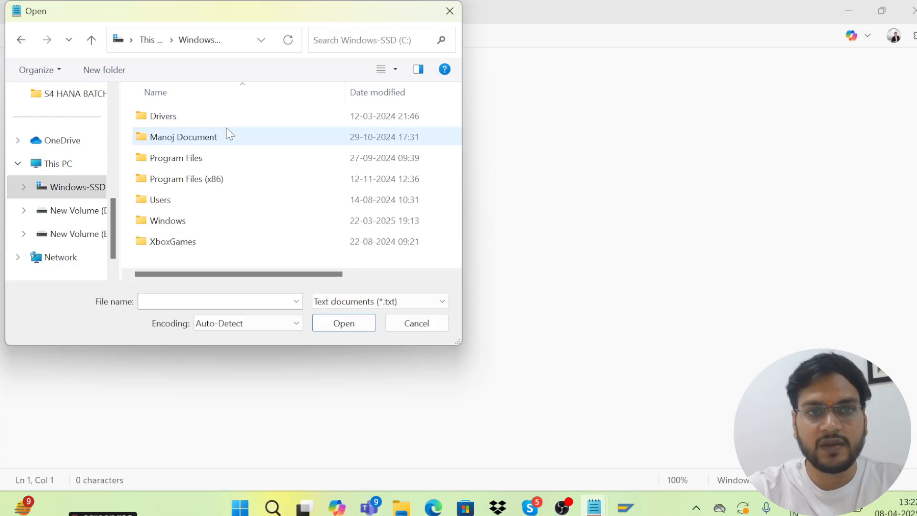
pyautogui.doubleClick(207, 225)
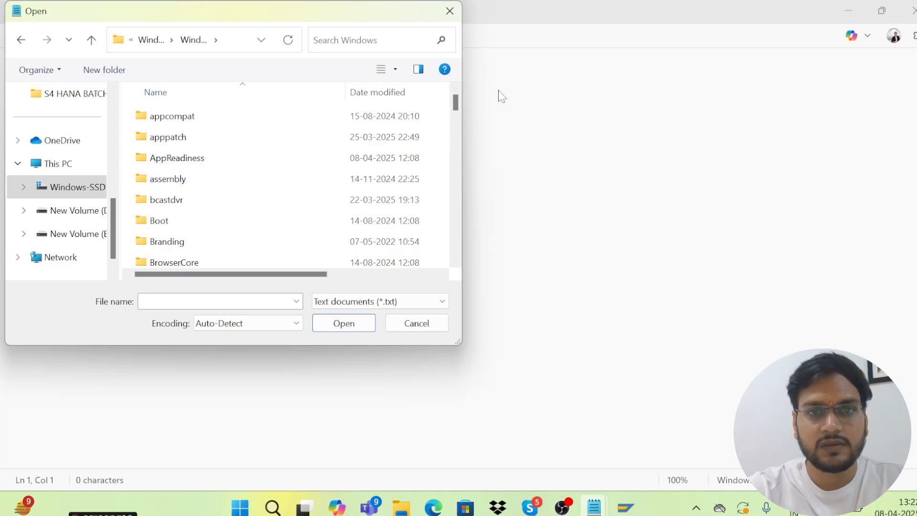
pyautogui.moveTo(455, 110); pyautogui.dragTo(471, 227)
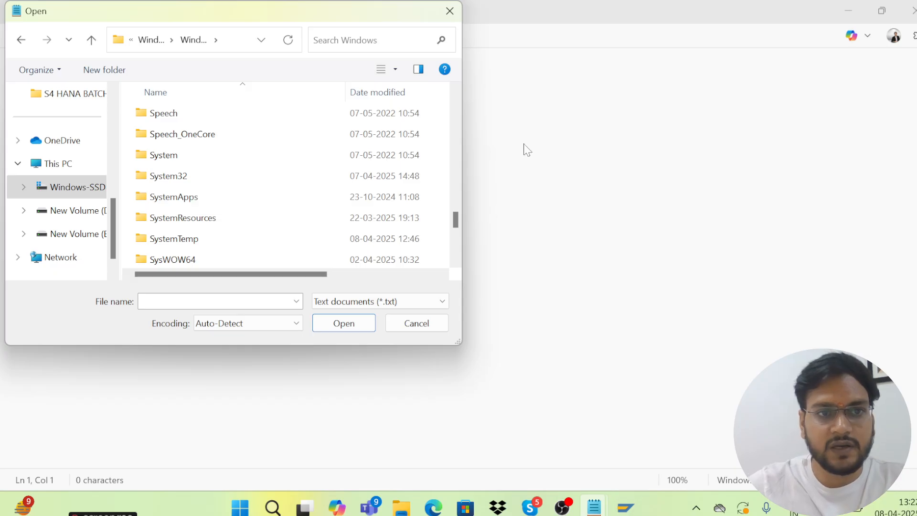
pyautogui.click(187, 182)
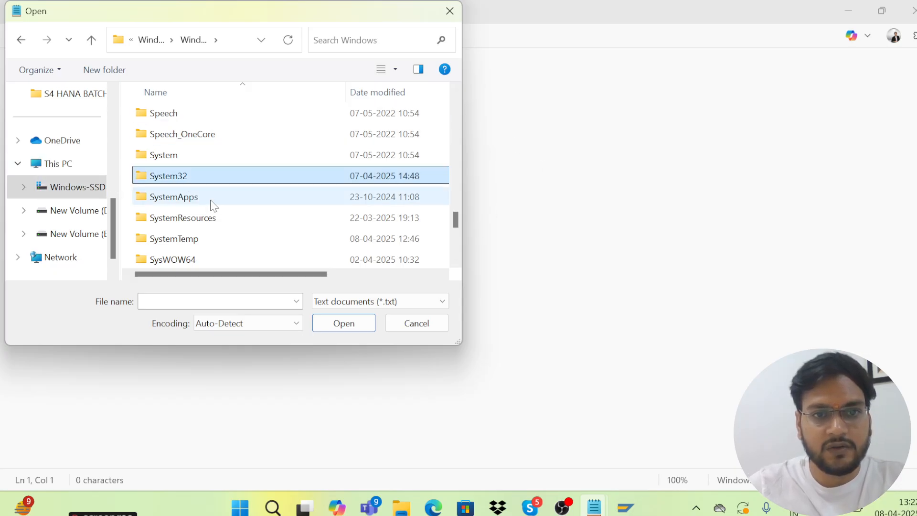
pyautogui.doubleClick(205, 184)
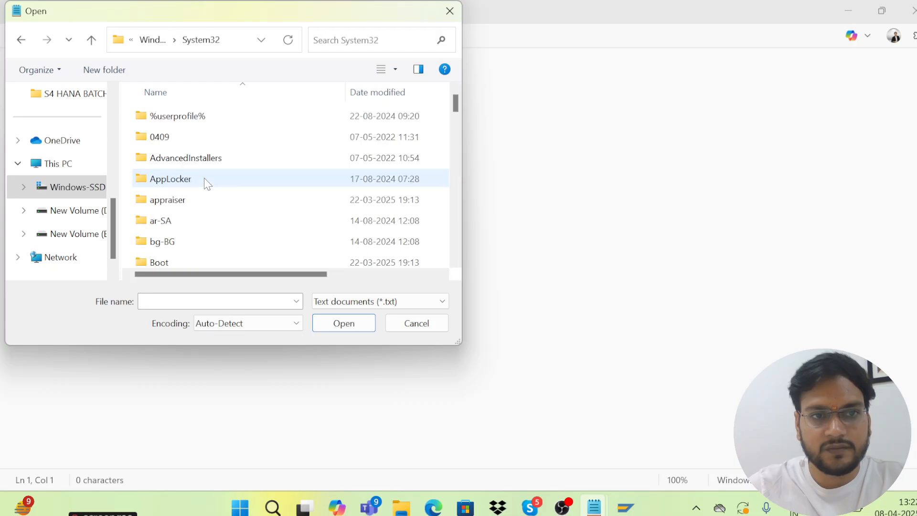
# Go into drivers\etc, list All files, and open the hosts file
pyautogui.scroll(-1, 201, 187)
pyautogui.scroll(-9, 201, 187)
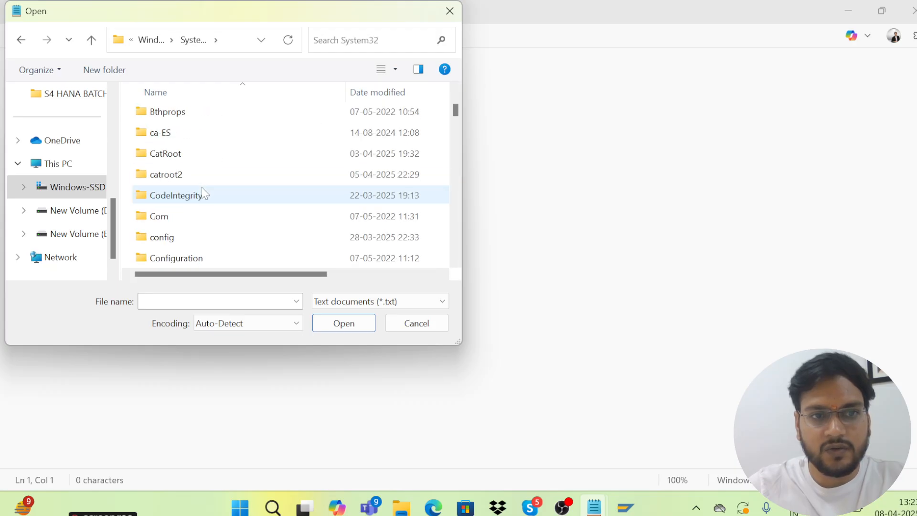
pyautogui.scroll(1, 200, 190)
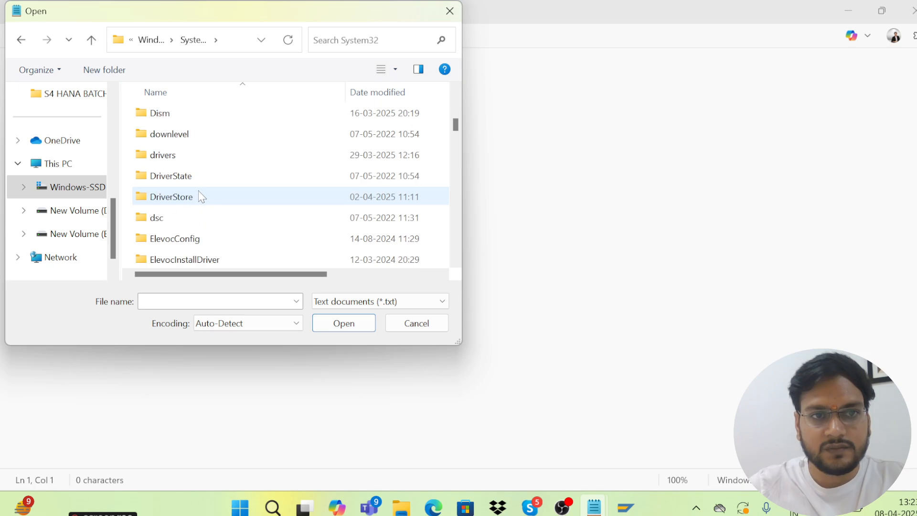
pyautogui.click(187, 164)
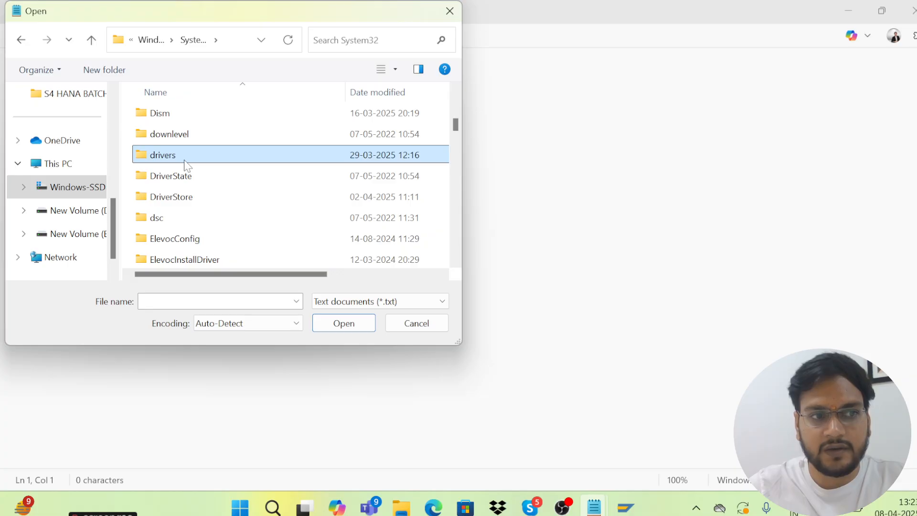
pyautogui.doubleClick(186, 163)
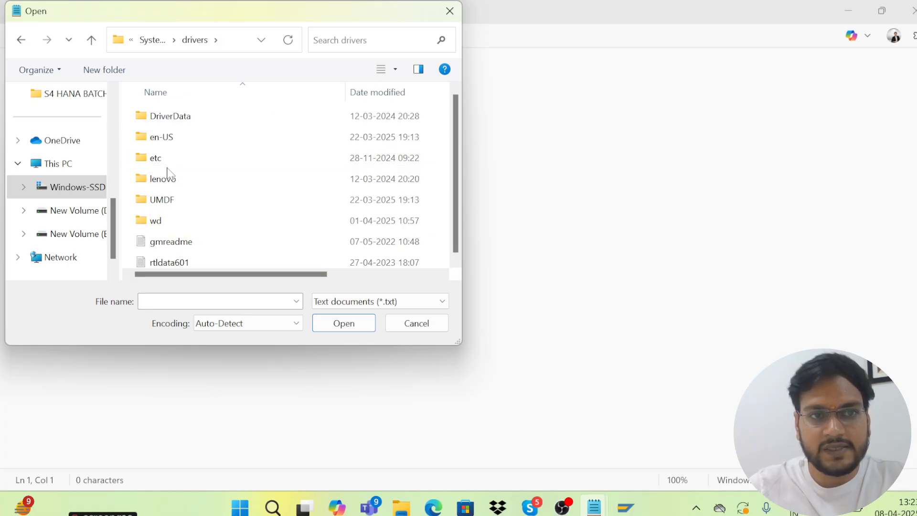
pyautogui.click(171, 167)
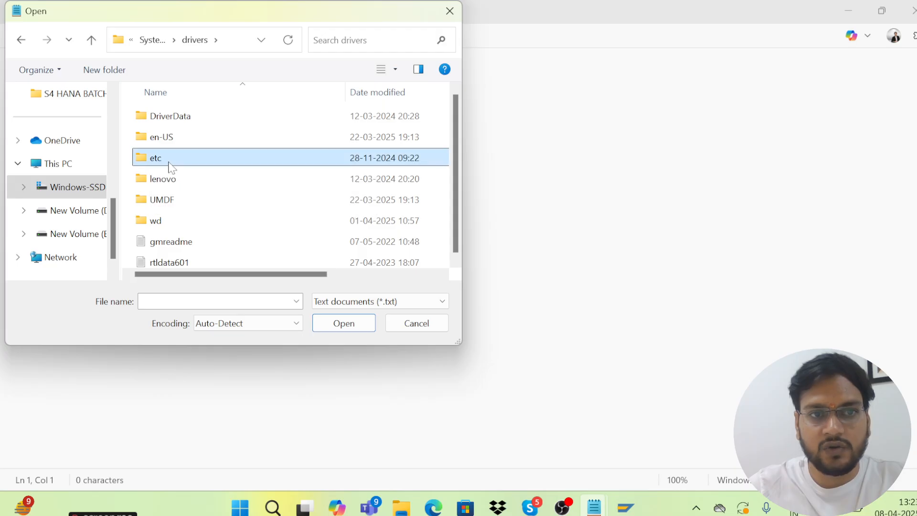
pyautogui.doubleClick(169, 163)
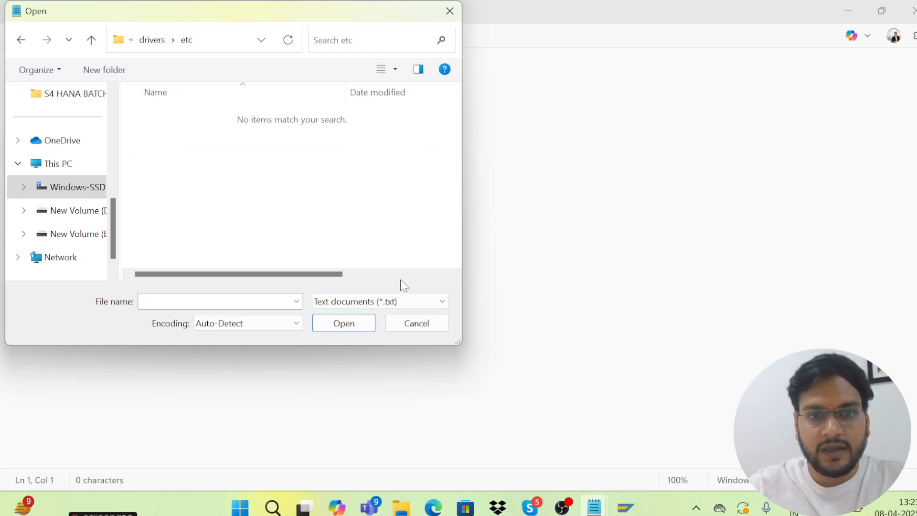
pyautogui.click(442, 301)
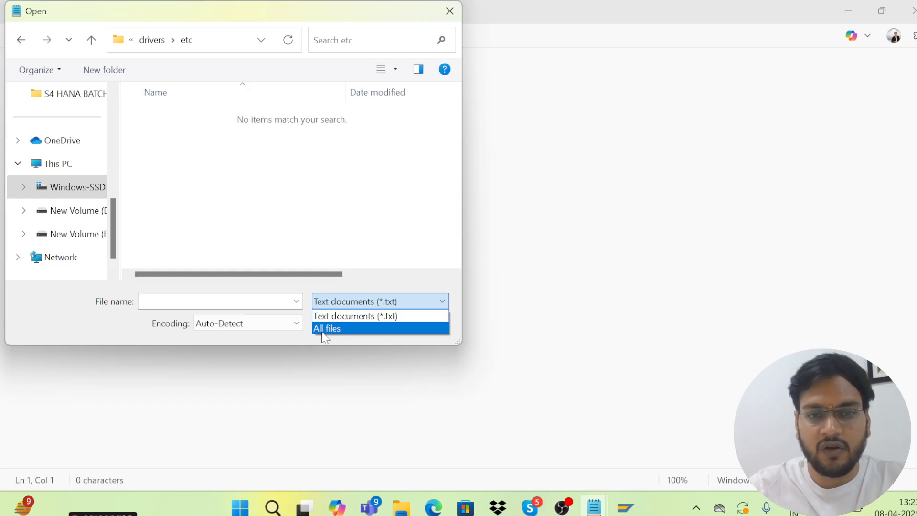
pyautogui.click(321, 329)
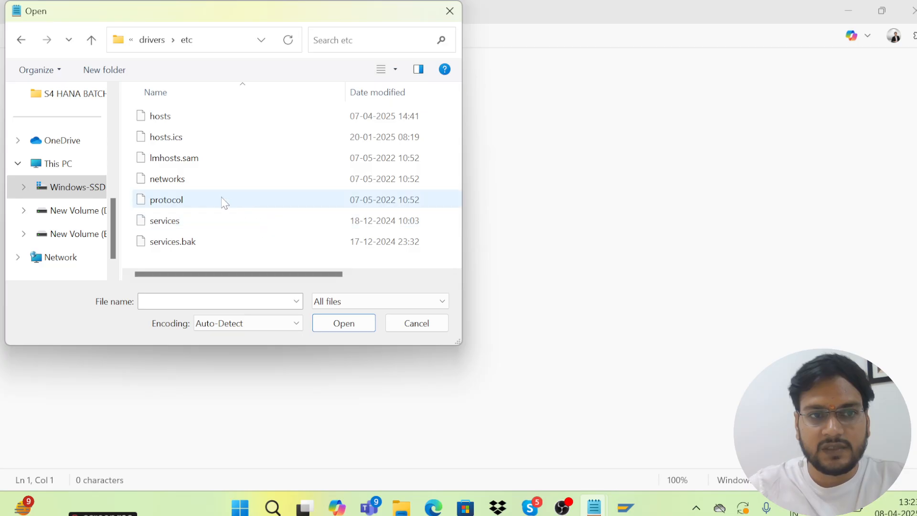
pyautogui.click(166, 125)
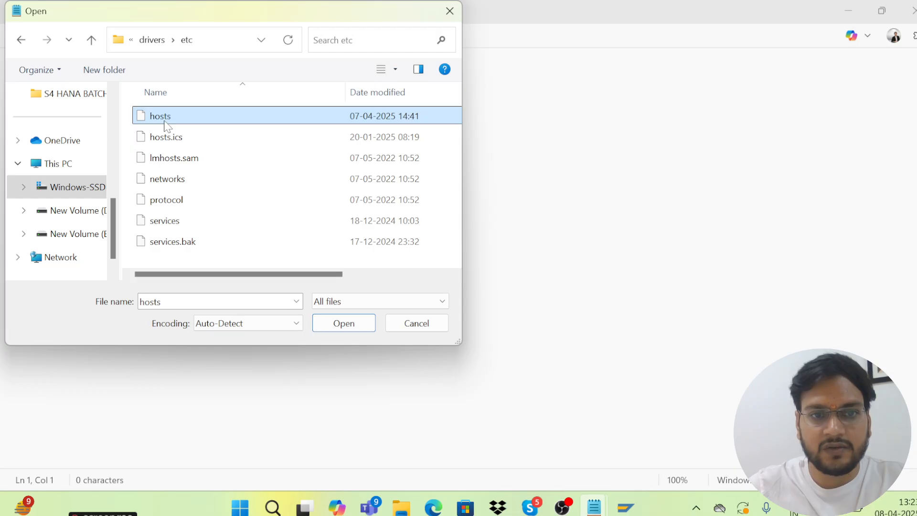
pyautogui.doubleClick(166, 125)
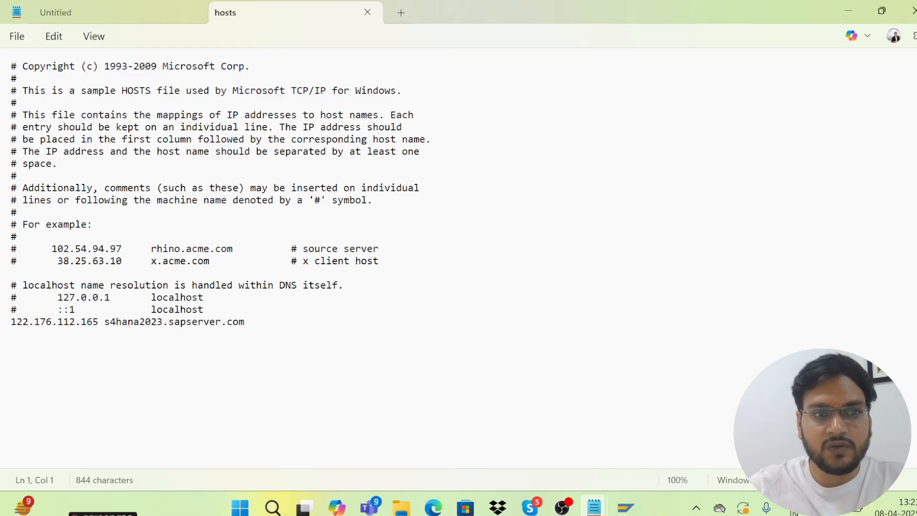
# Highlight the s4hana2023.sapserver.com line in hosts, then minimize Notepad
pyautogui.moveTo(11, 322); pyautogui.dragTo(239, 322)
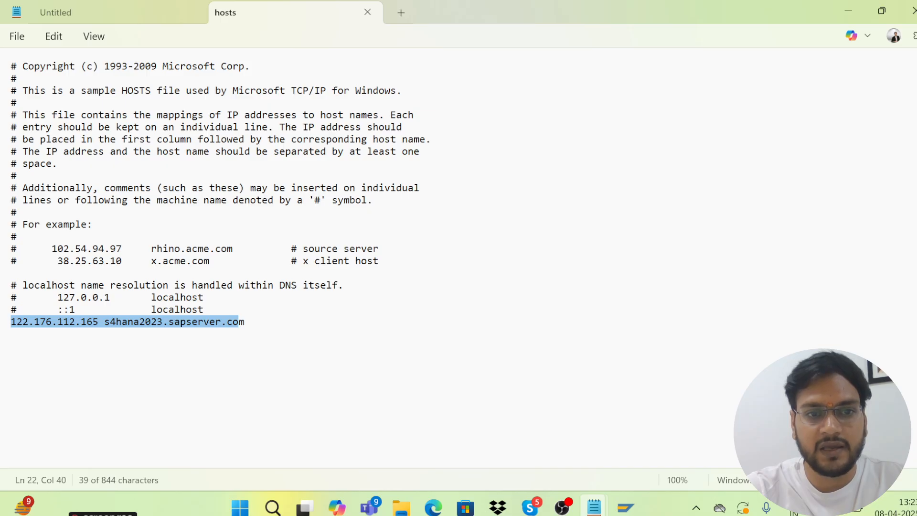
pyautogui.click(11, 333)
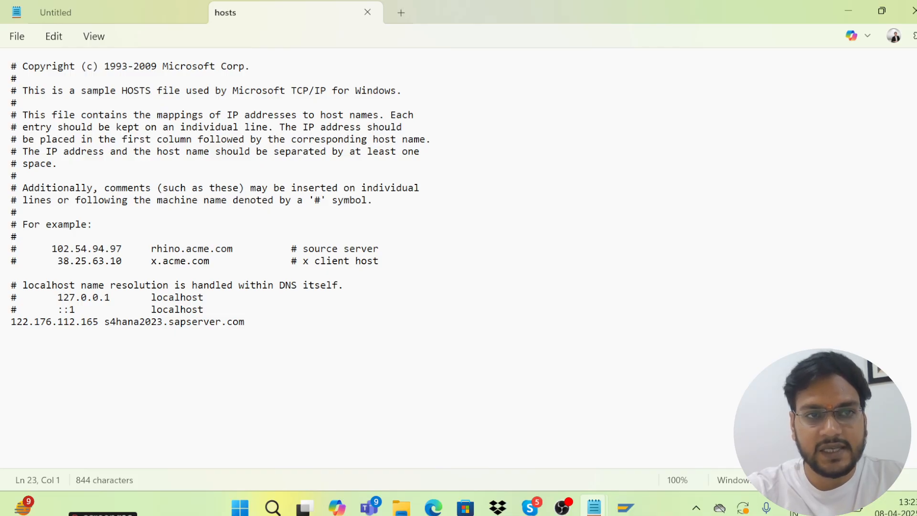
pyautogui.click(15, 38)
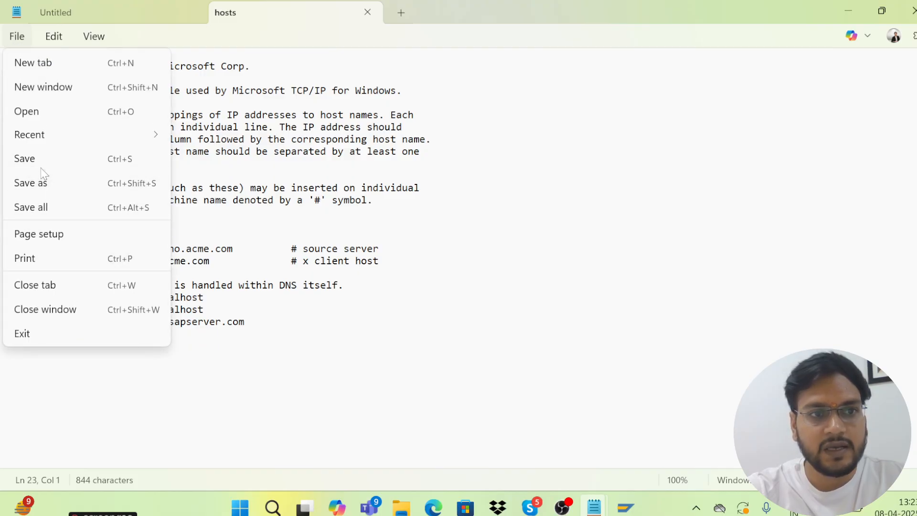
pyautogui.click(206, 309)
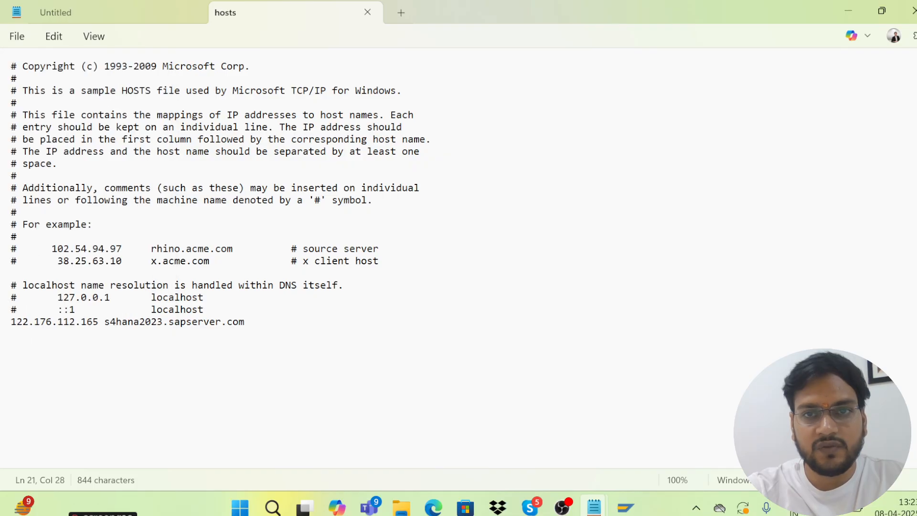
pyautogui.click(854, 5)
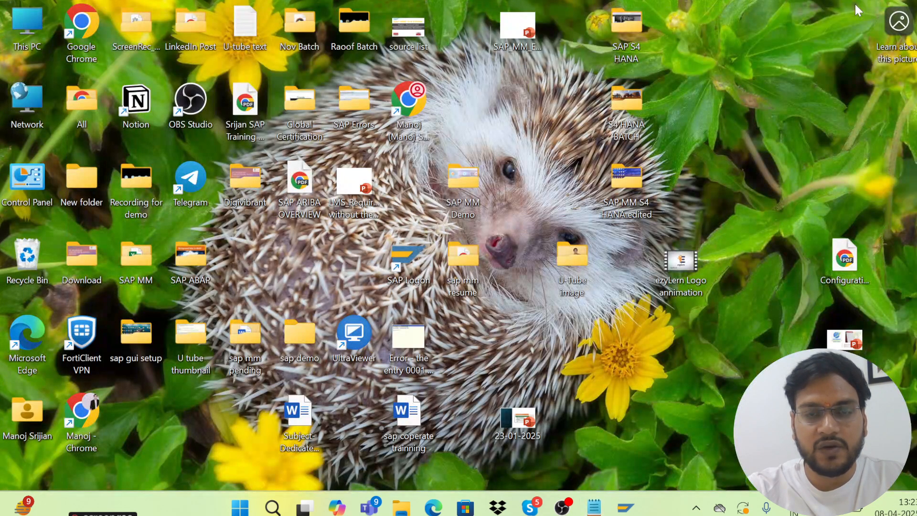
# Log on to S/4 HANA 2023 INSTANCE-26 with the saved user, re-entering the password
pyautogui.doubleClick(412, 252)
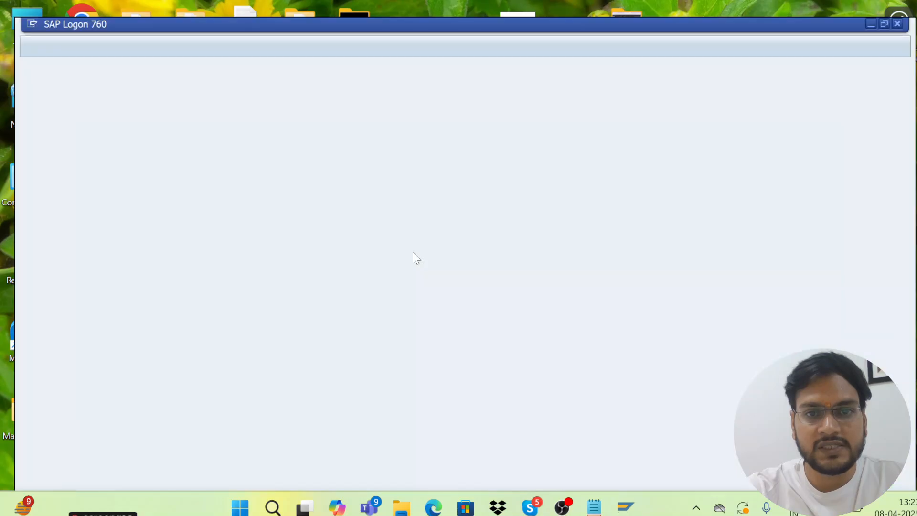
pyautogui.doubleClick(345, 352)
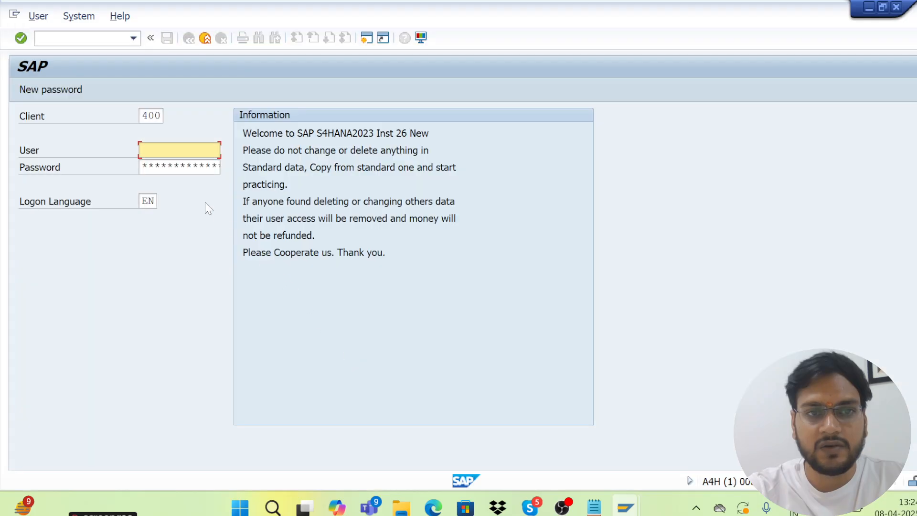
pyautogui.press('Down')
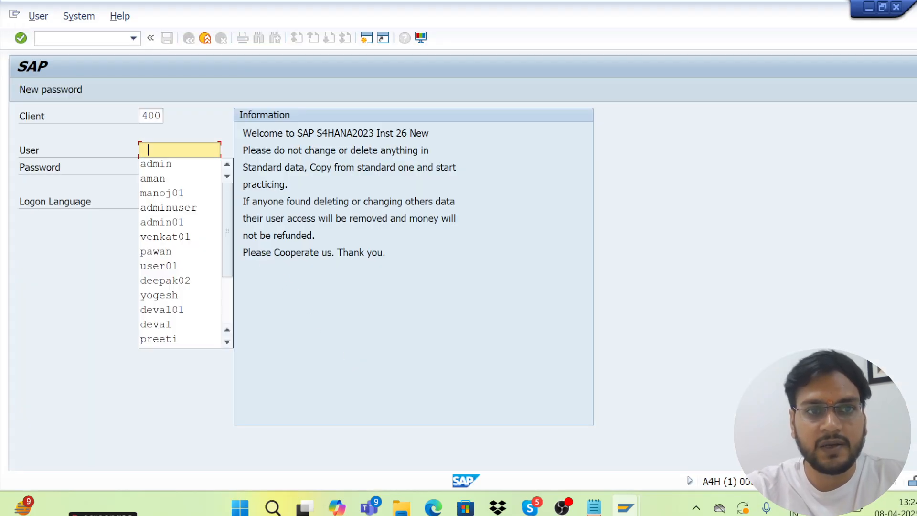
pyautogui.click(166, 162)
pyautogui.click(166, 167)
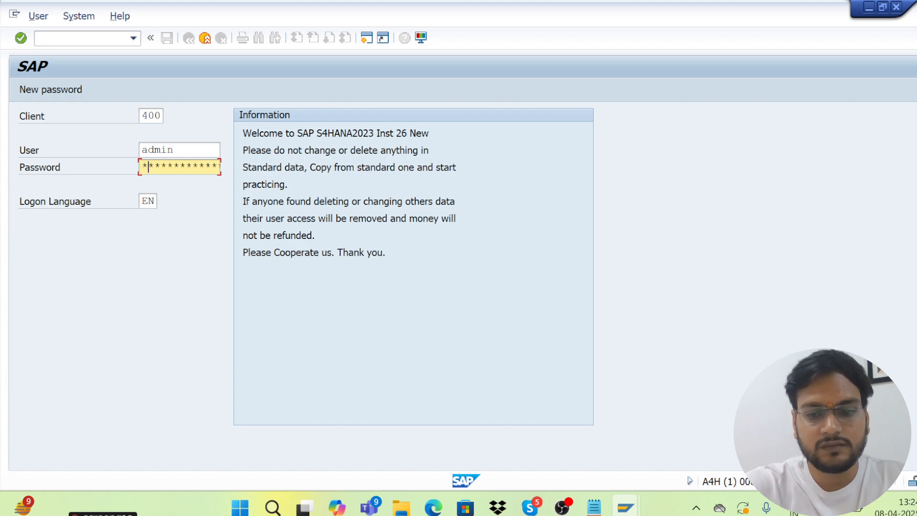
pyautogui.write('*****')
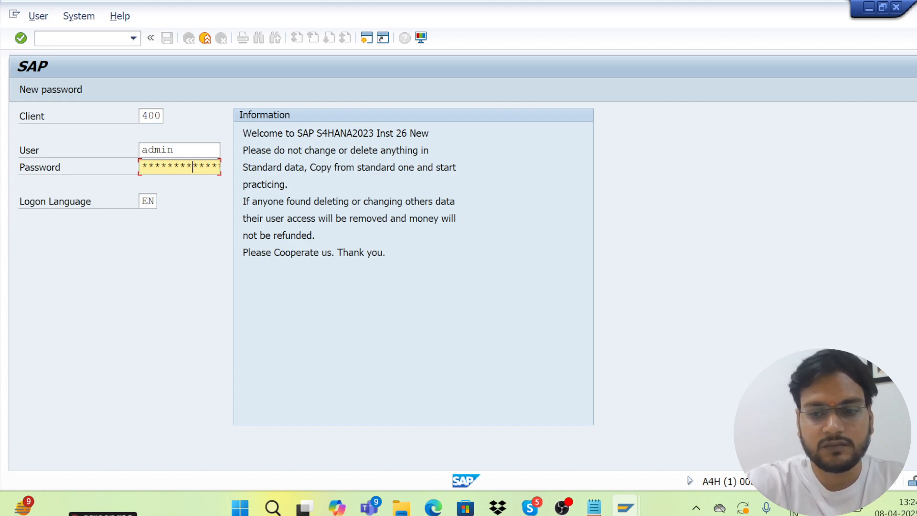
pyautogui.press('Return')
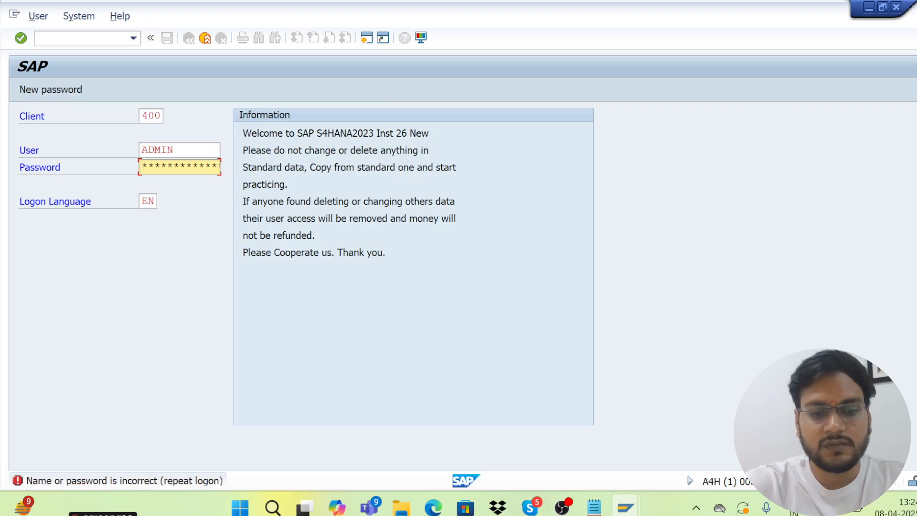
pyautogui.write('*****')
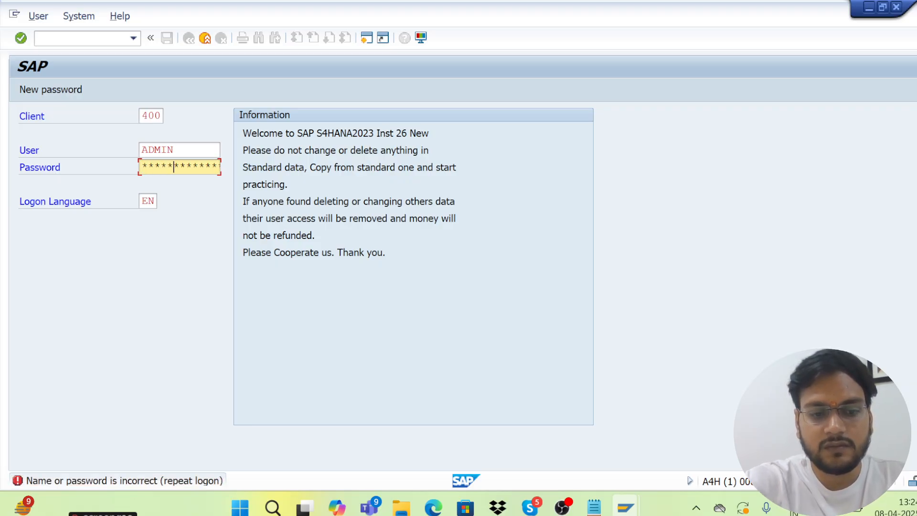
pyautogui.press('Return')
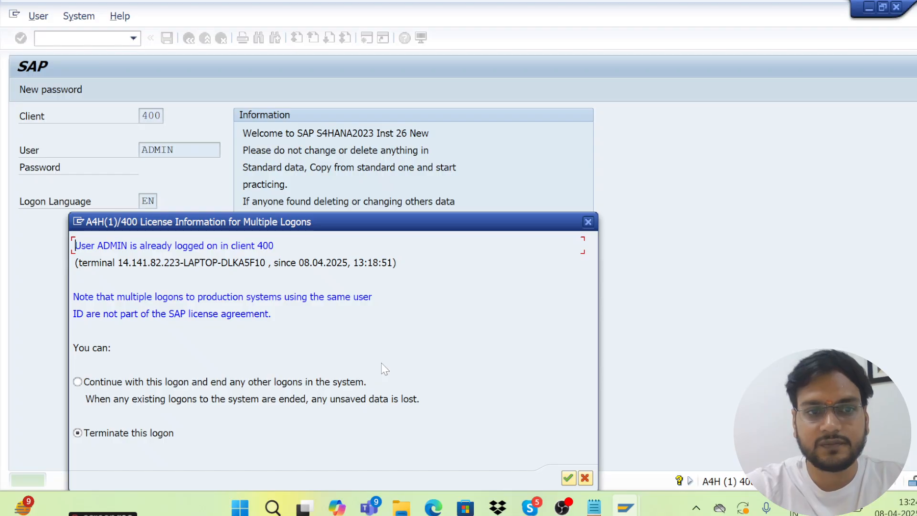
# Choose 'Continue with this logon' to end other sessions and dismiss the follow-up messages
pyautogui.click(77, 381)
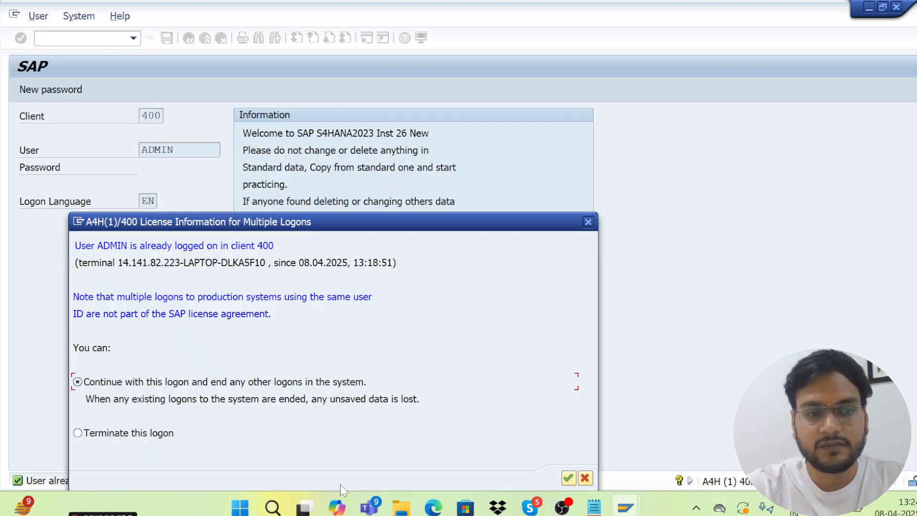
pyautogui.click(568, 478)
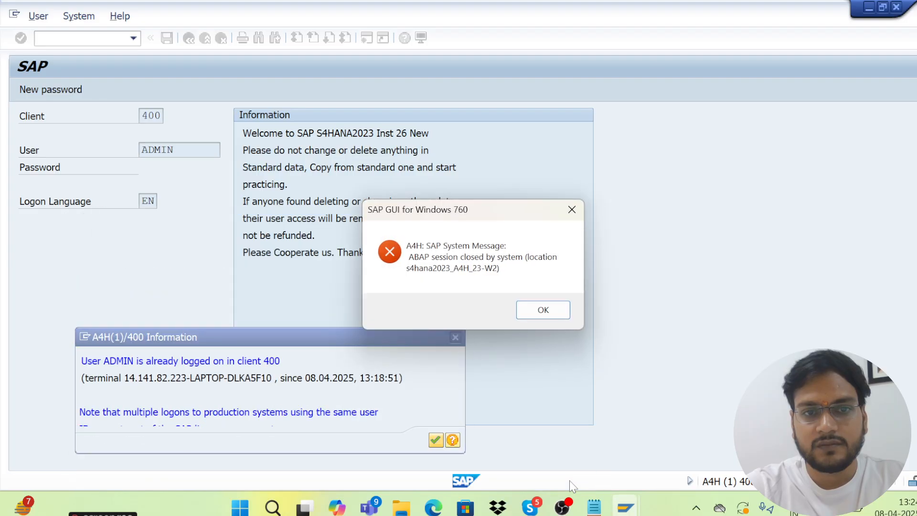
pyautogui.click(543, 309)
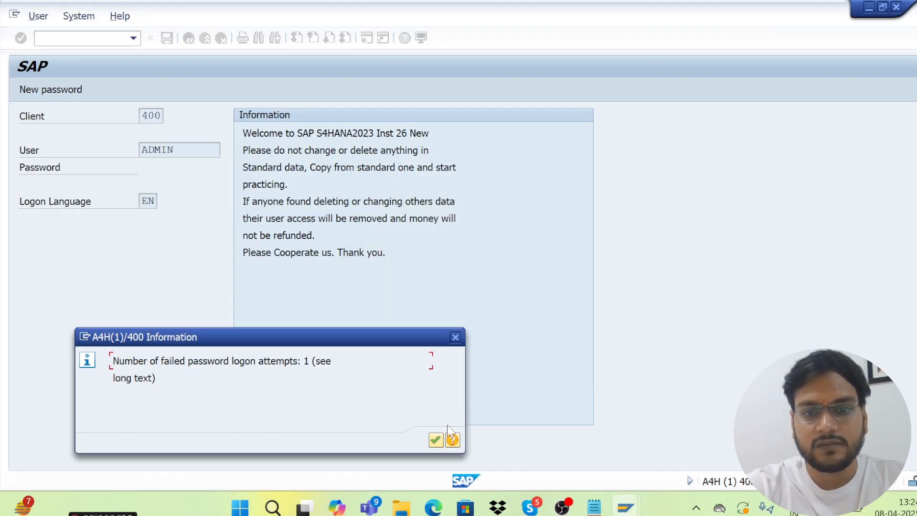
pyautogui.click(435, 439)
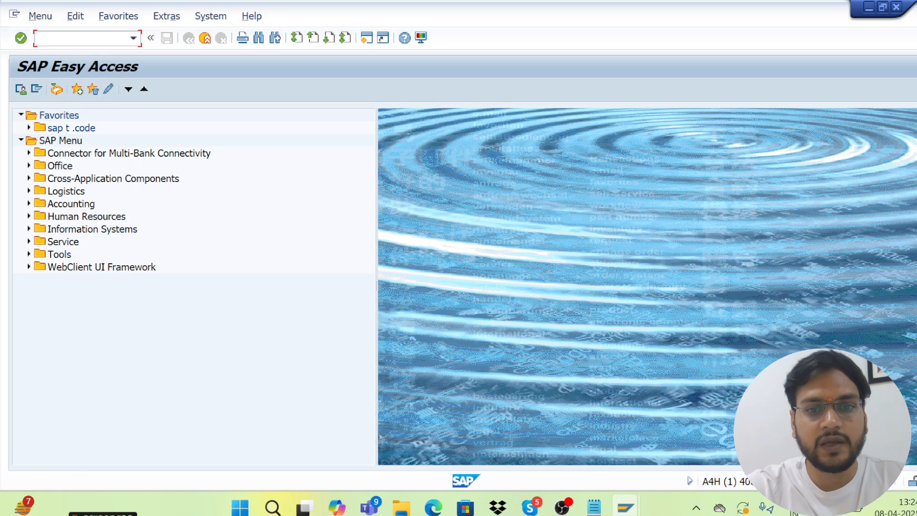
# Run /n/ui2/flp from the command-field history to load the client 400 Fiori logon page
pyautogui.write('/')
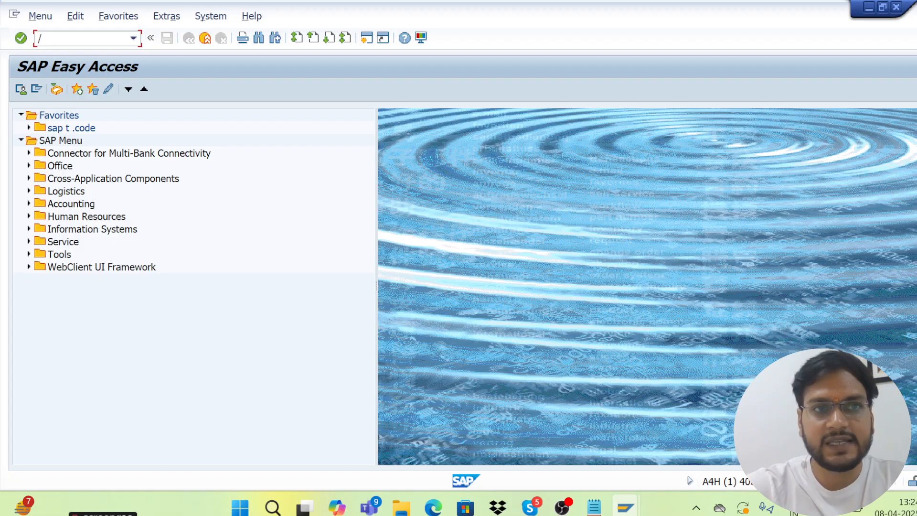
pyautogui.click(133, 38)
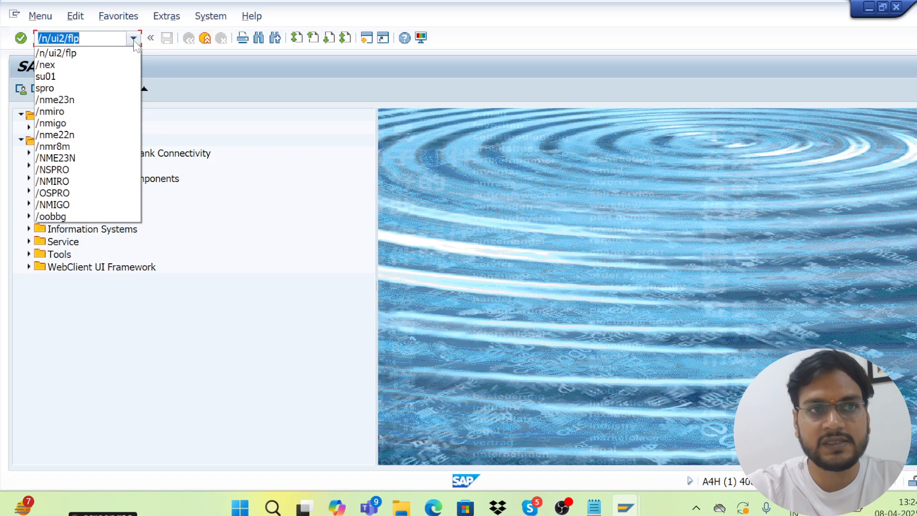
pyautogui.click(79, 54)
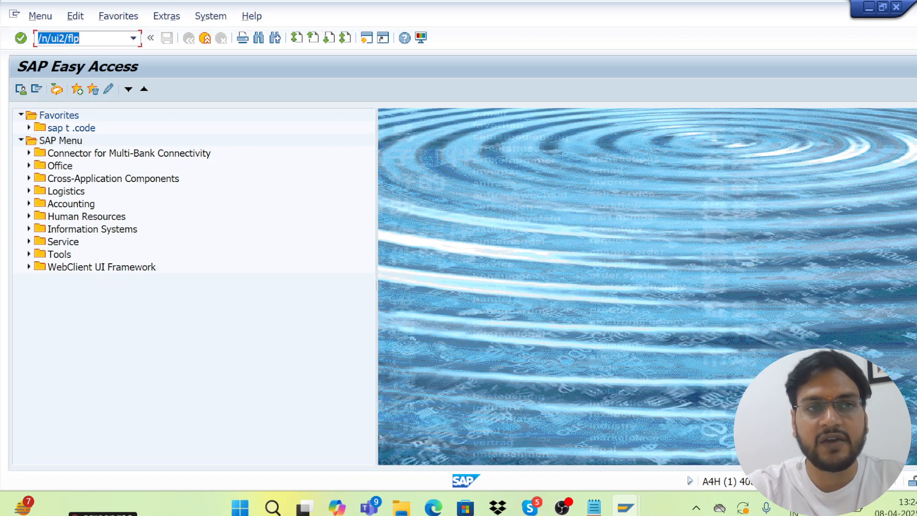
pyautogui.moveTo(82, 38); pyautogui.dragTo(37, 40)
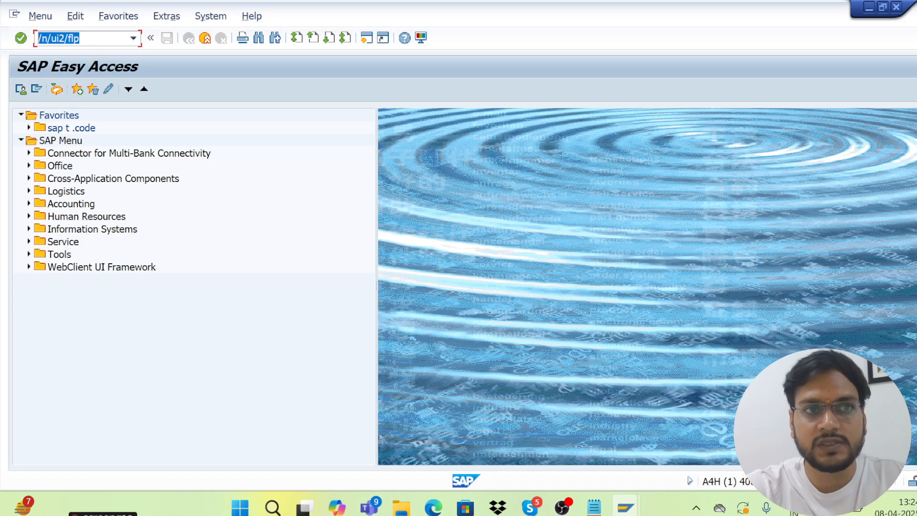
pyautogui.click(82, 39)
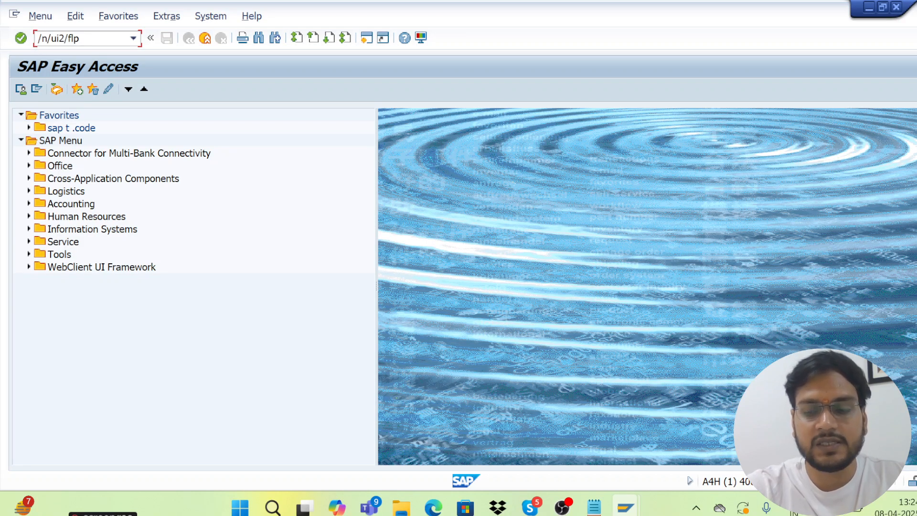
pyautogui.press('Return')
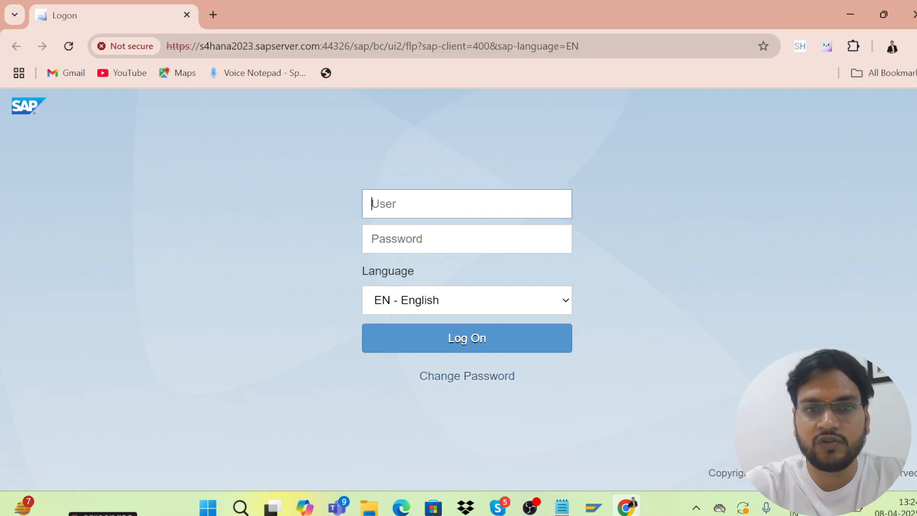
# Enter the user name and password on the Fiori logon page and submit
pyautogui.write('s')
pyautogui.press('BackSpace')
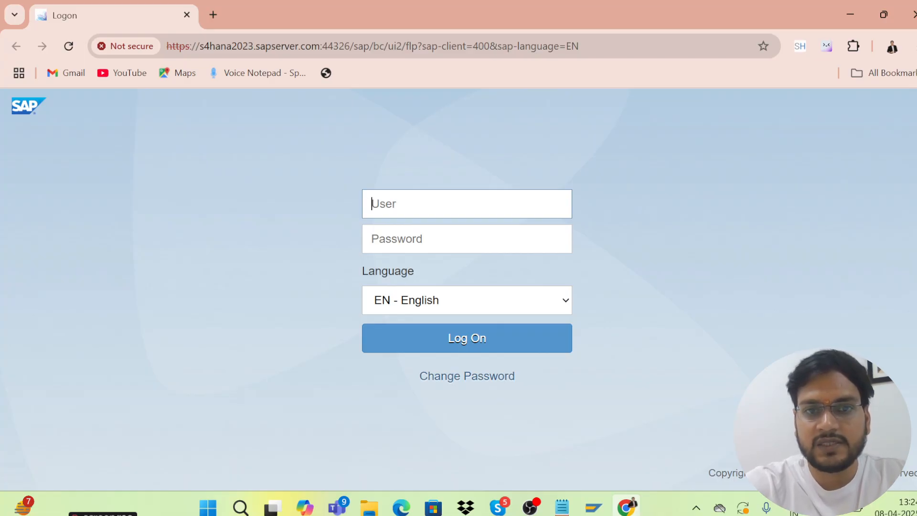
pyautogui.write('ad')
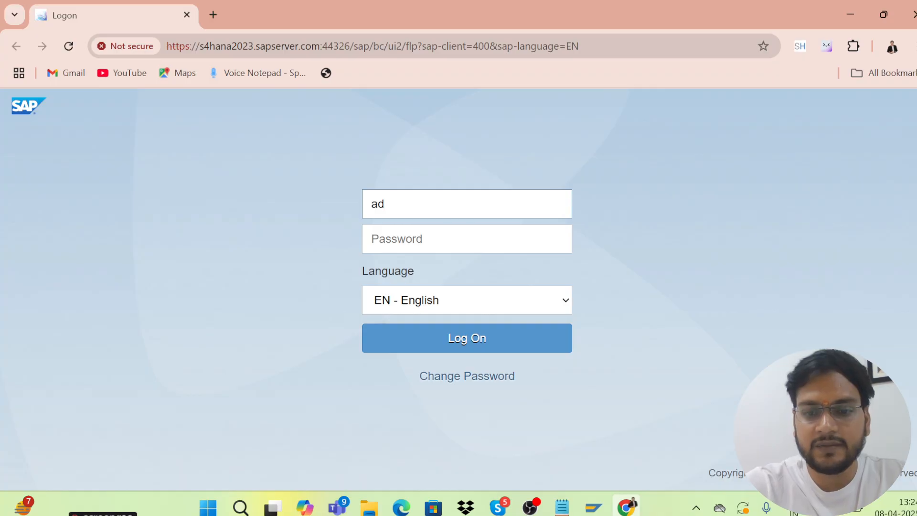
pyautogui.write('mun')
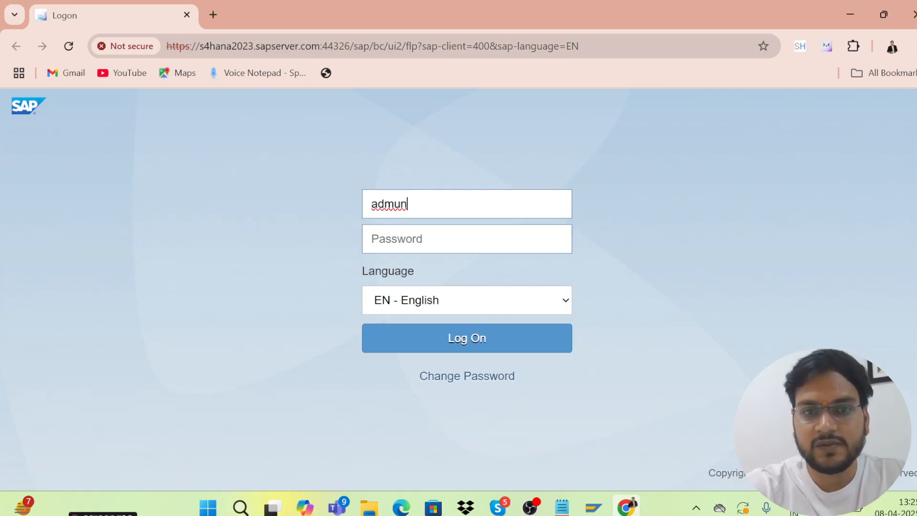
pyautogui.press('BackSpace')
pyautogui.press('BackSpace')
pyautogui.write('in')
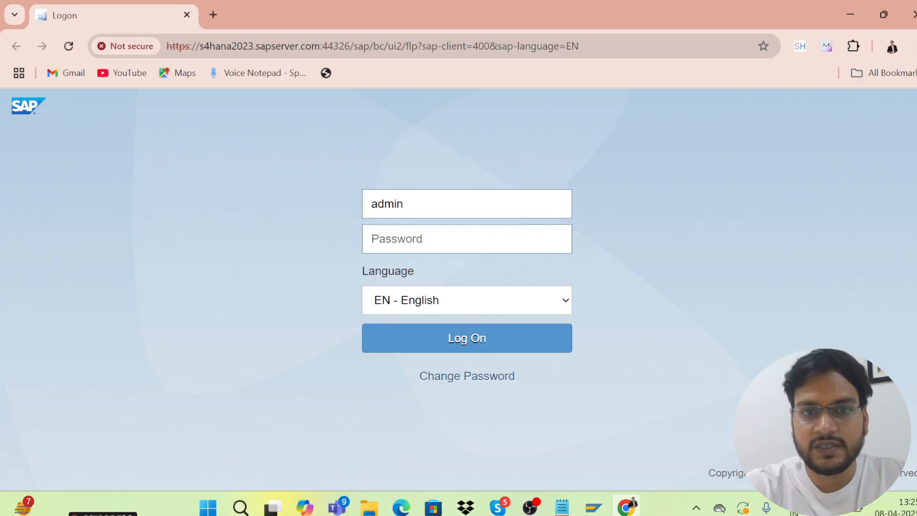
pyautogui.click(430, 239)
pyautogui.write('••')
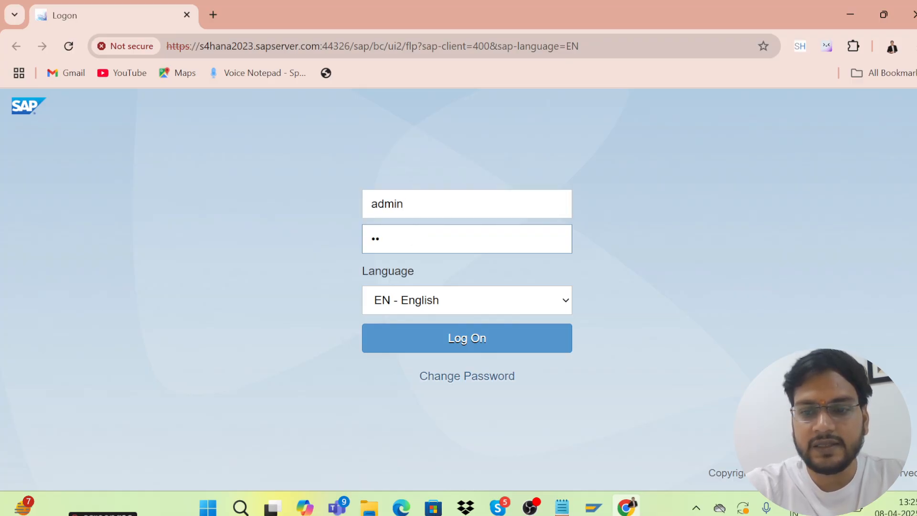
pyautogui.press('BackSpace')
pyautogui.press('BackSpace')
pyautogui.write('••')
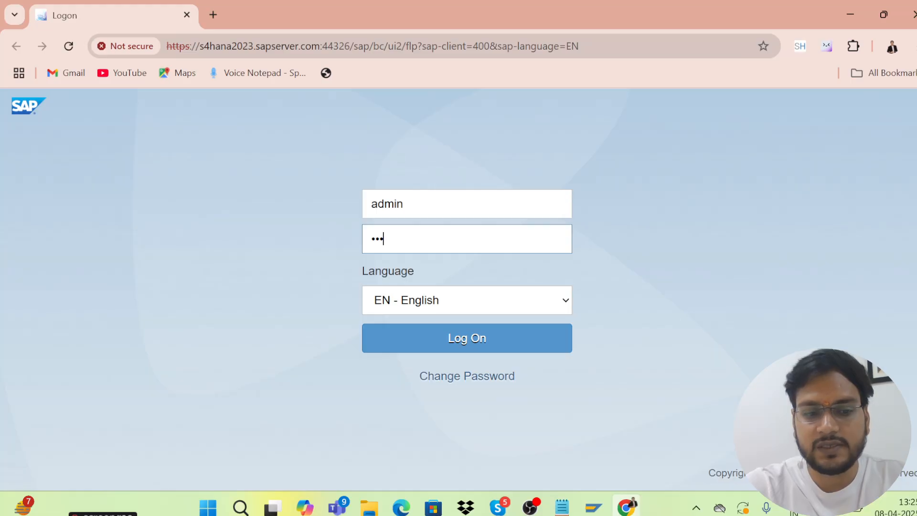
pyautogui.press('Return')
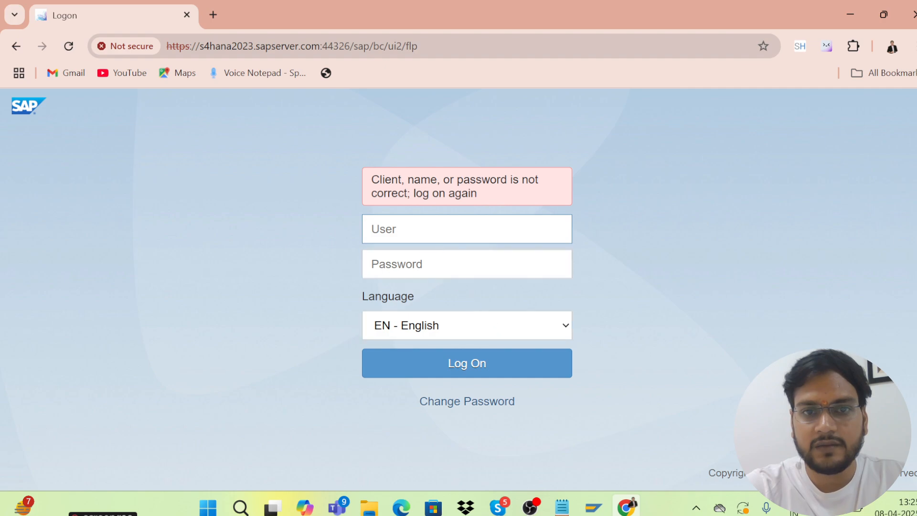
# Re-enter the credentials after the incorrect-password error and sign in again
pyautogui.write('admin')
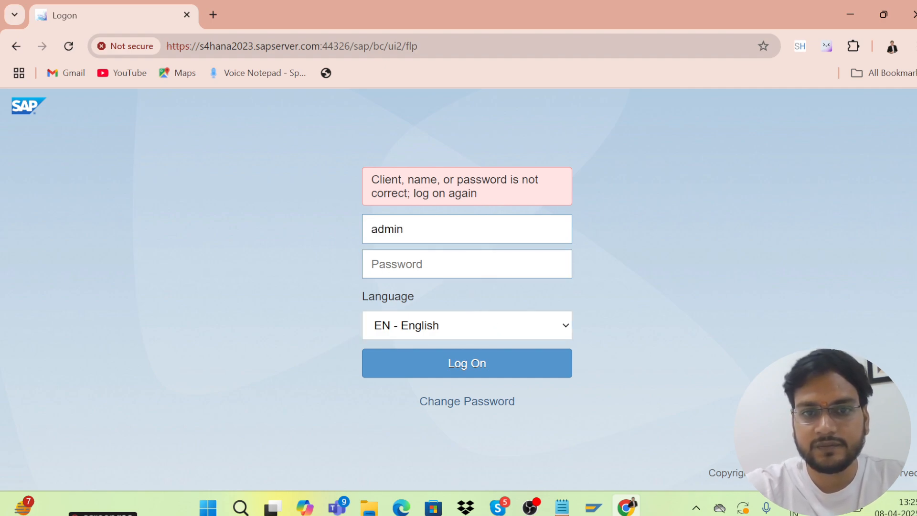
pyautogui.click(396, 260)
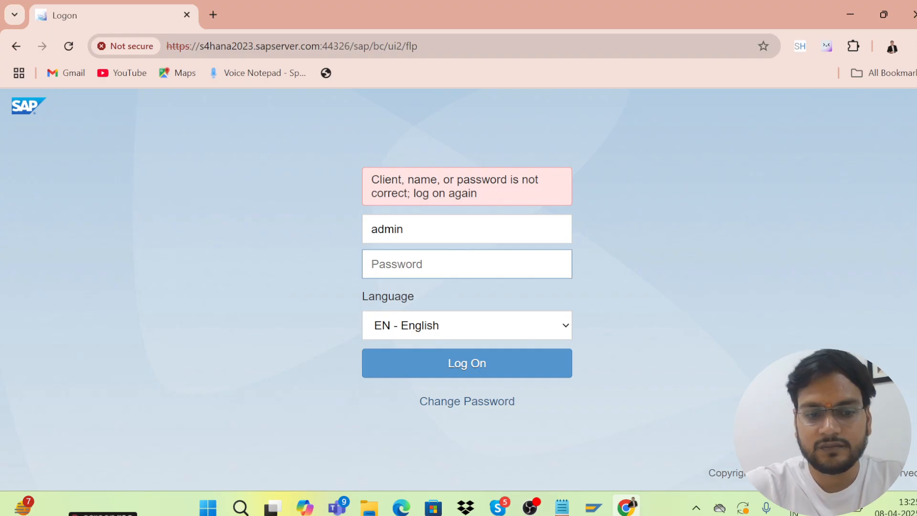
pyautogui.write('••')
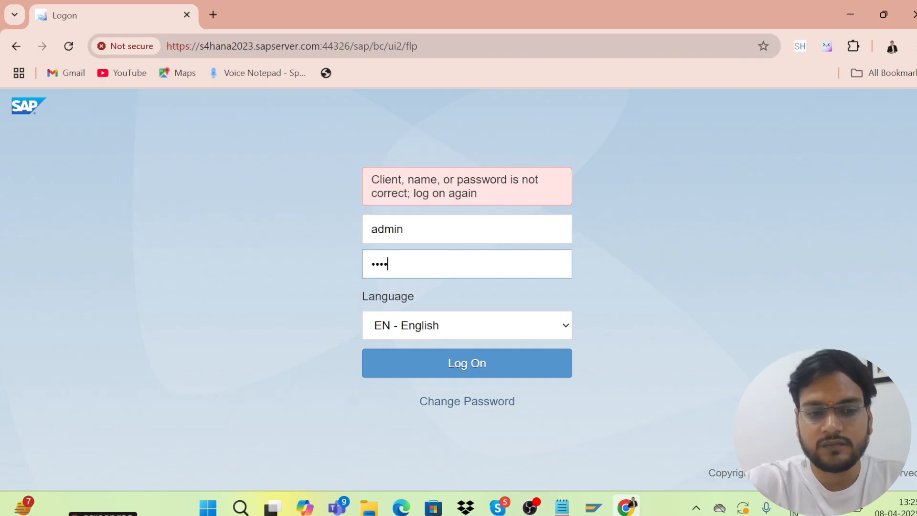
pyautogui.write('•••••')
pyautogui.press('Return')
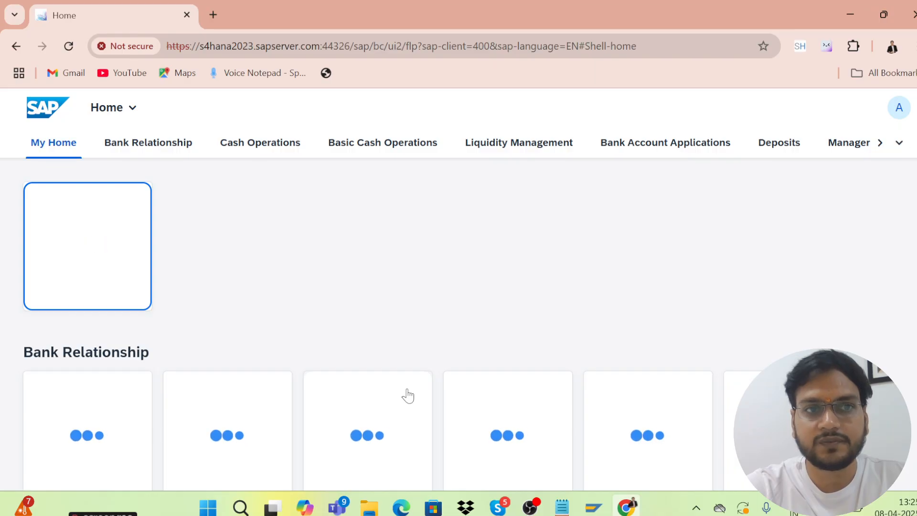
# Open and close the All My Apps panel, then scroll down the My Home page
pyautogui.click(132, 113)
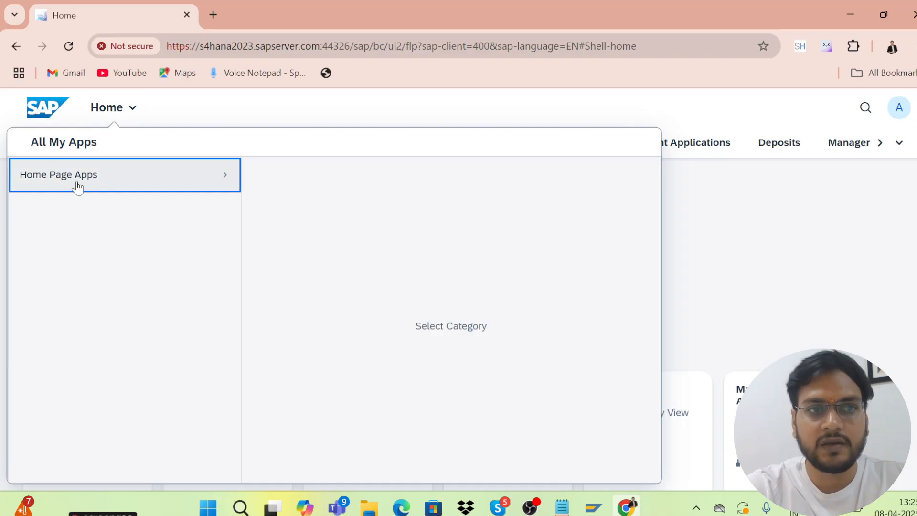
pyautogui.click(705, 225)
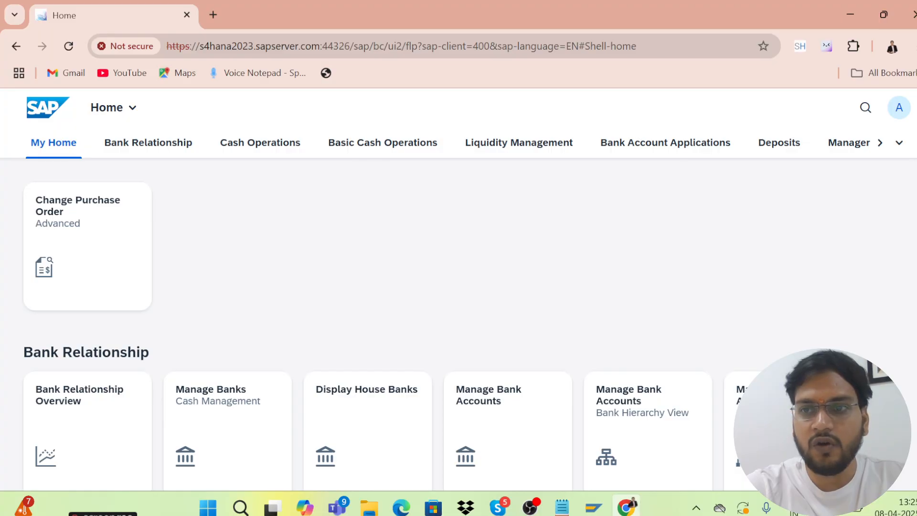
pyautogui.scroll(-10, 458, 311)
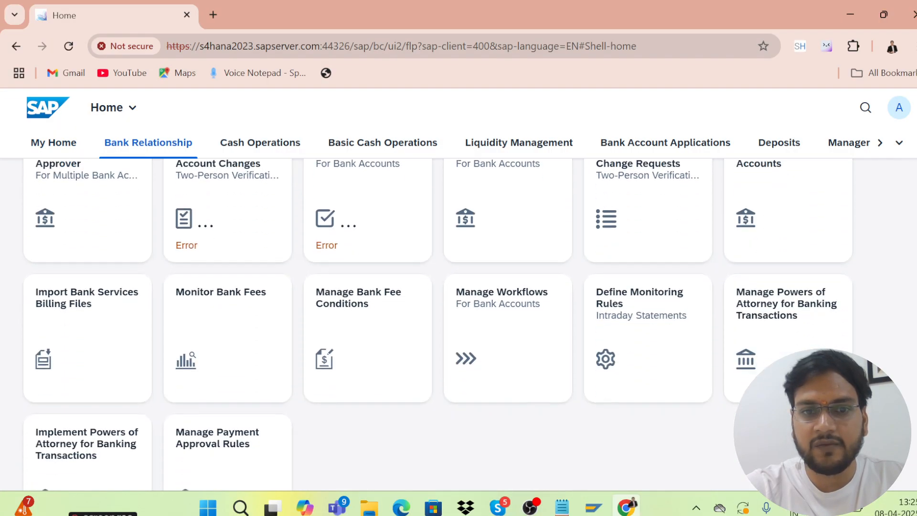
pyautogui.scroll(-8, 438, 315)
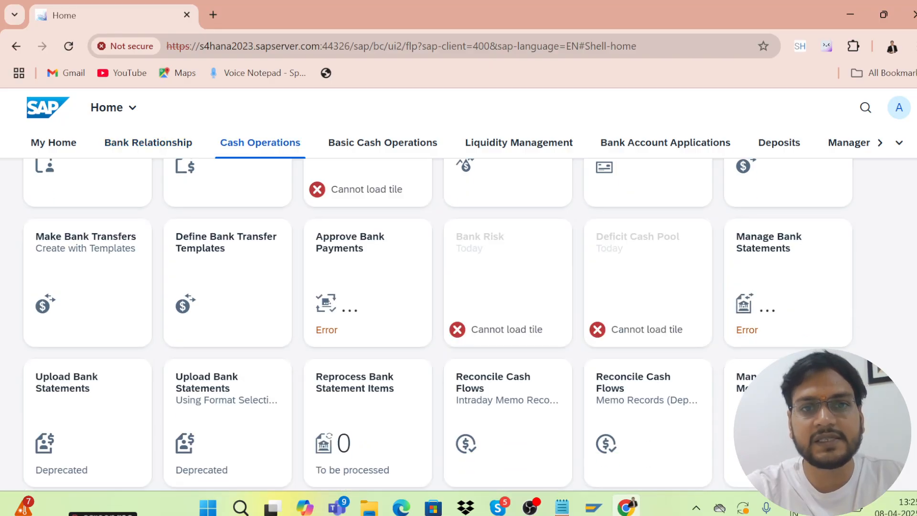
pyautogui.scroll(-1, 438, 324)
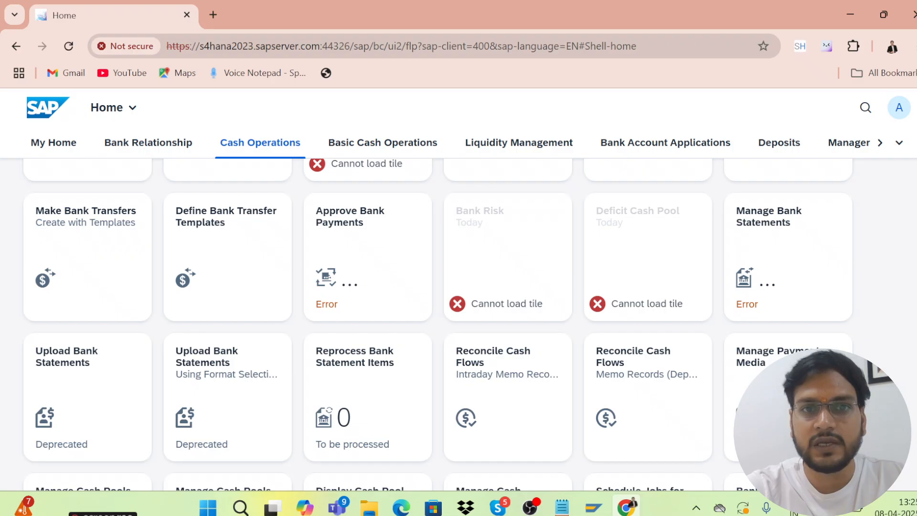
pyautogui.scroll(-10, 439, 317)
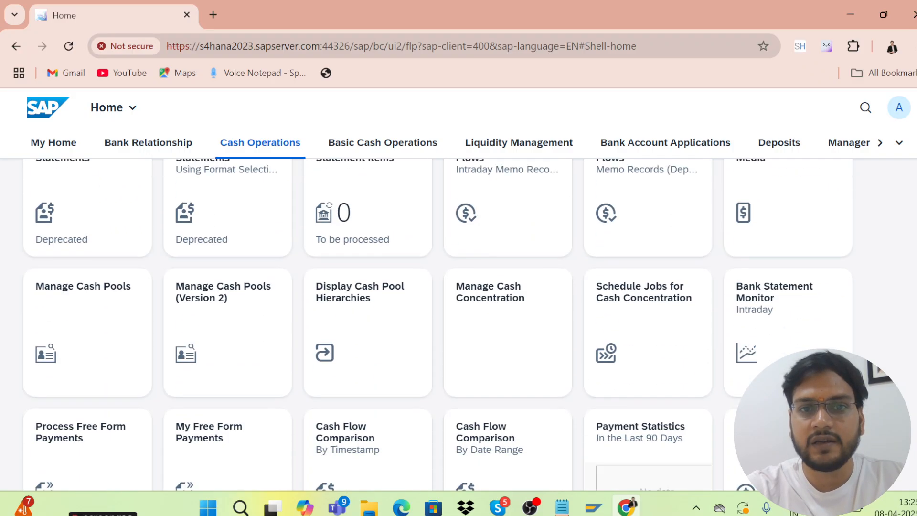
pyautogui.scroll(-1, 368, 325)
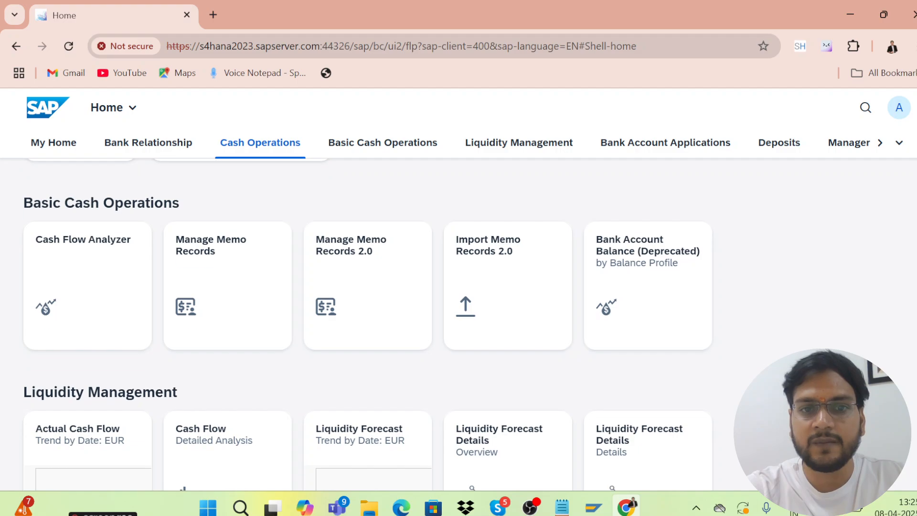
pyautogui.moveTo(916, 229); pyautogui.dragTo(916, 157)
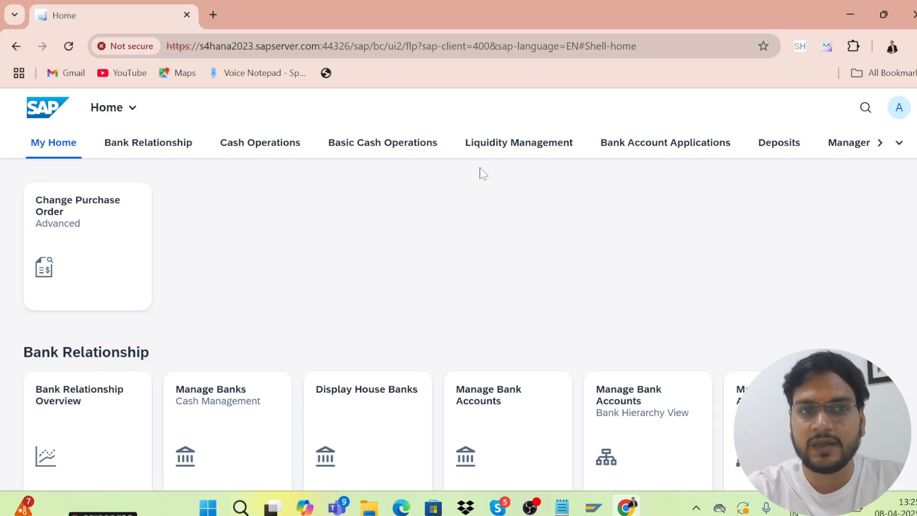
# Step through Bank Relationship, Cash Operations, Basic Cash Operations, Liquidity Management, Bank Account Applications, Deposits and Manager Self-Service groups
pyautogui.click(136, 152)
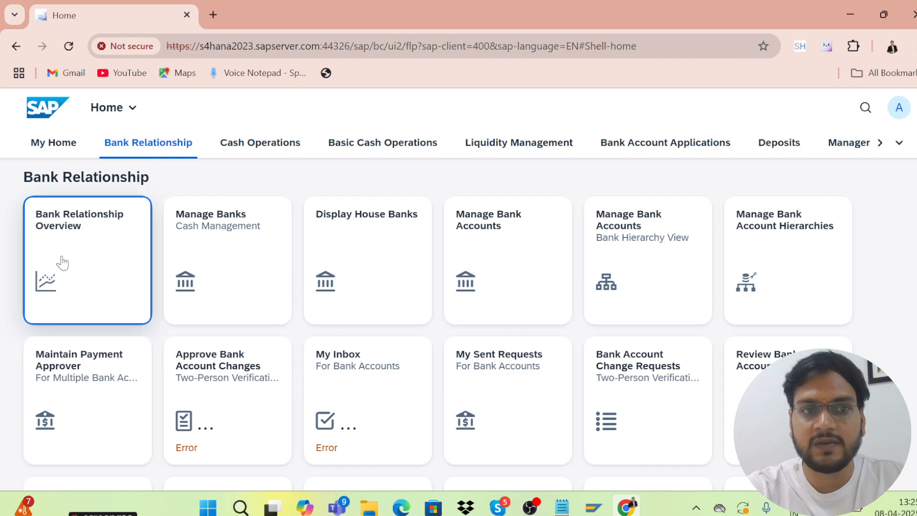
pyautogui.click(257, 154)
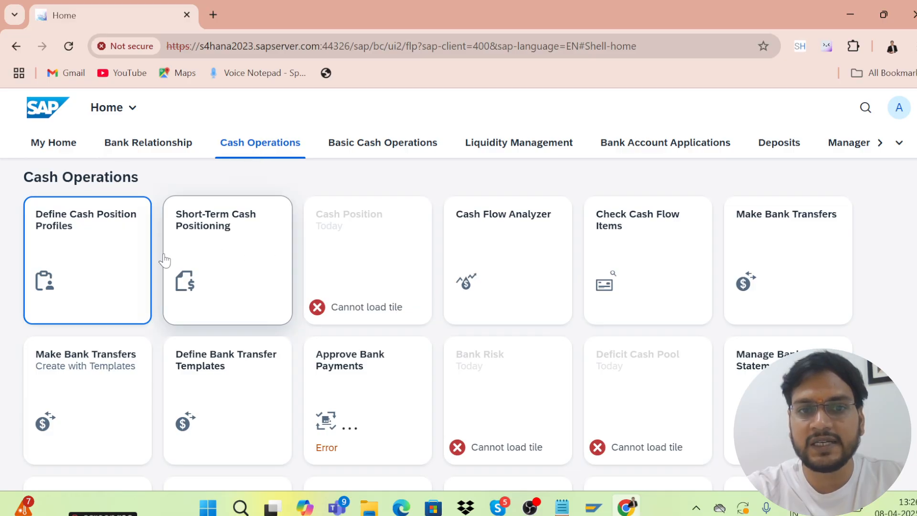
pyautogui.click(382, 150)
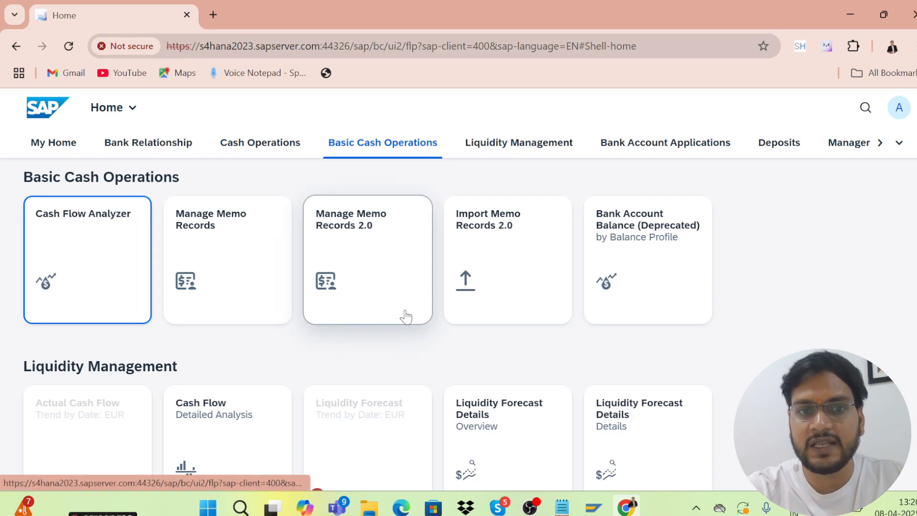
pyautogui.click(488, 151)
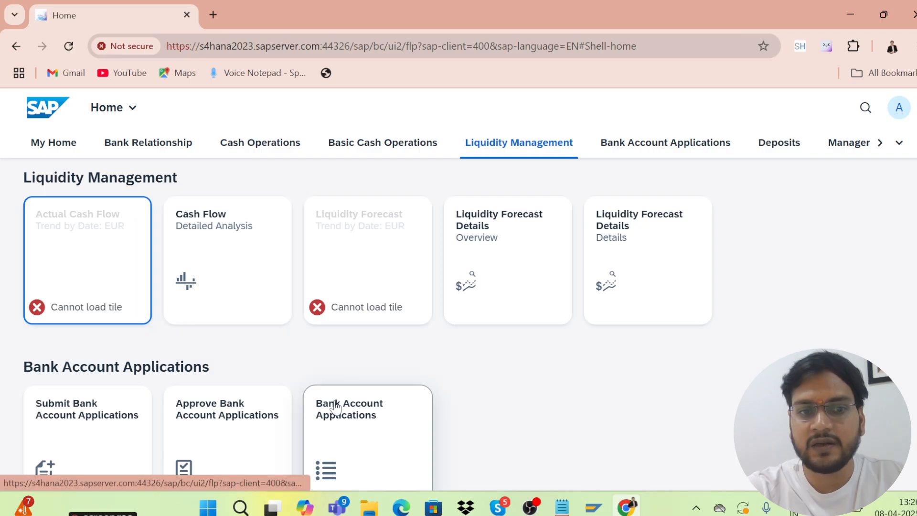
pyautogui.click(624, 149)
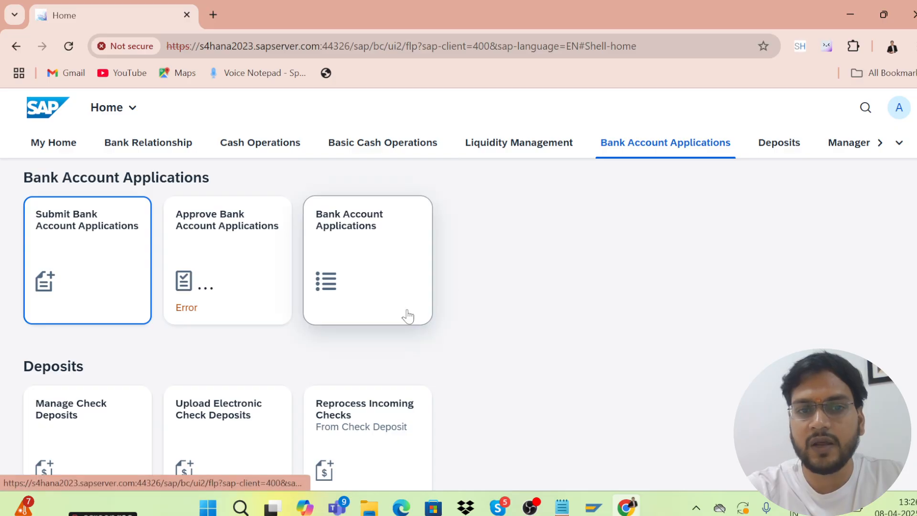
pyautogui.click(784, 152)
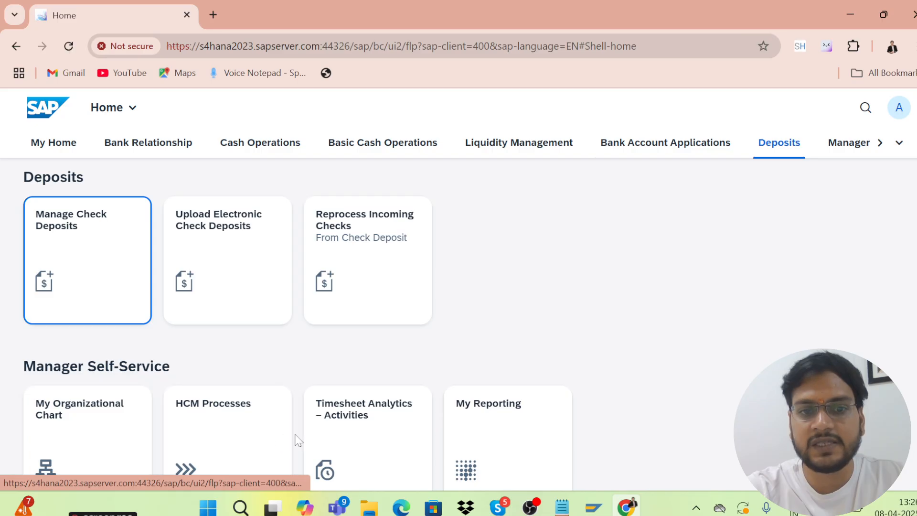
pyautogui.click(848, 146)
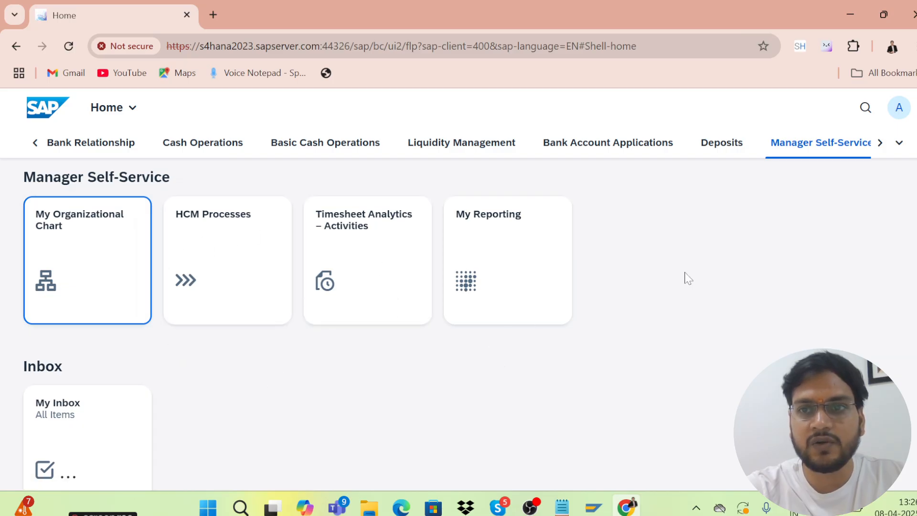
# Reveal later groups and visit Supplier Evaluation, Classification and Segmentation, and Purchasing Rebates
pyautogui.click(880, 143)
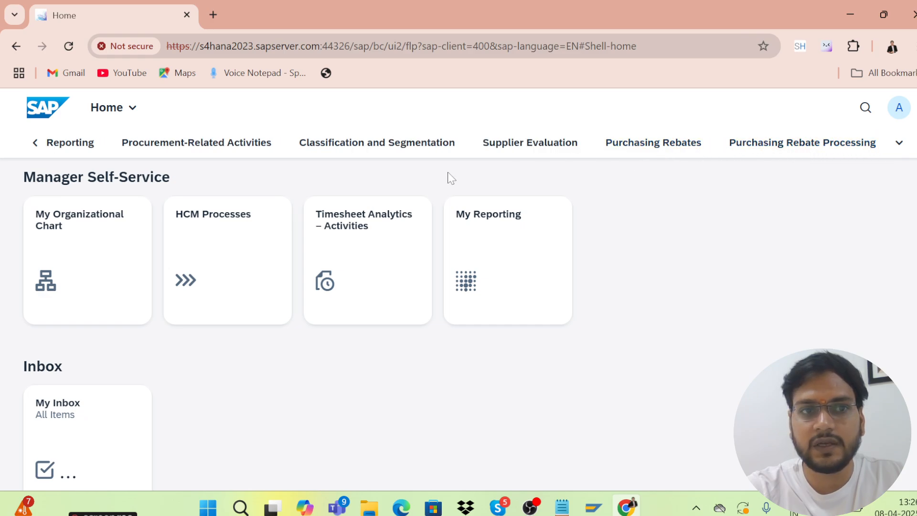
pyautogui.click(522, 144)
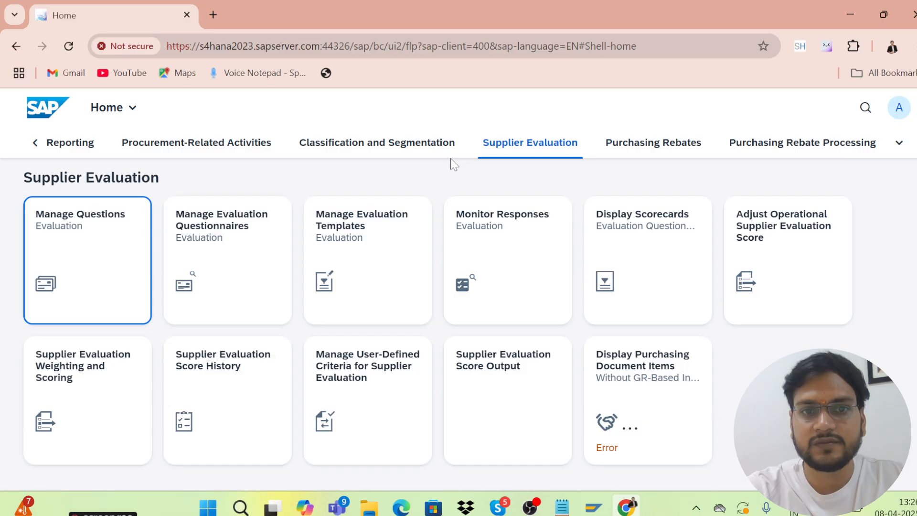
pyautogui.click(403, 143)
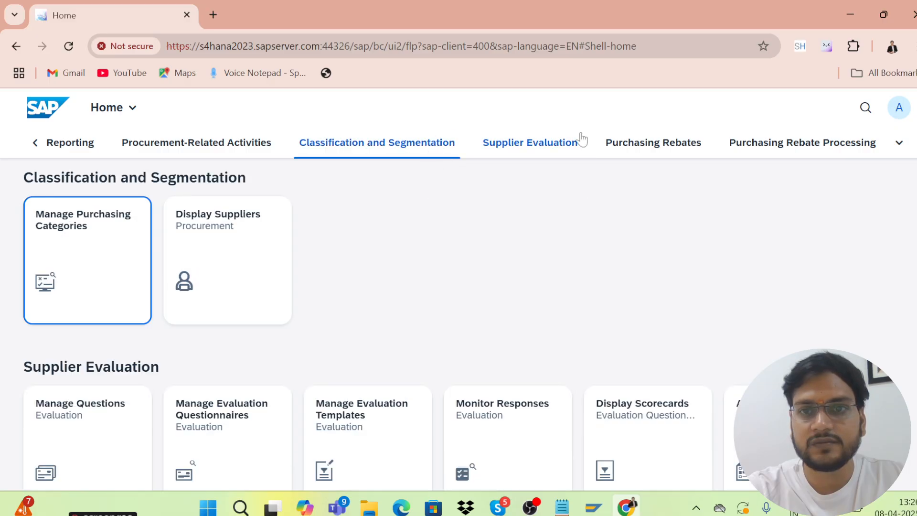
pyautogui.click(628, 146)
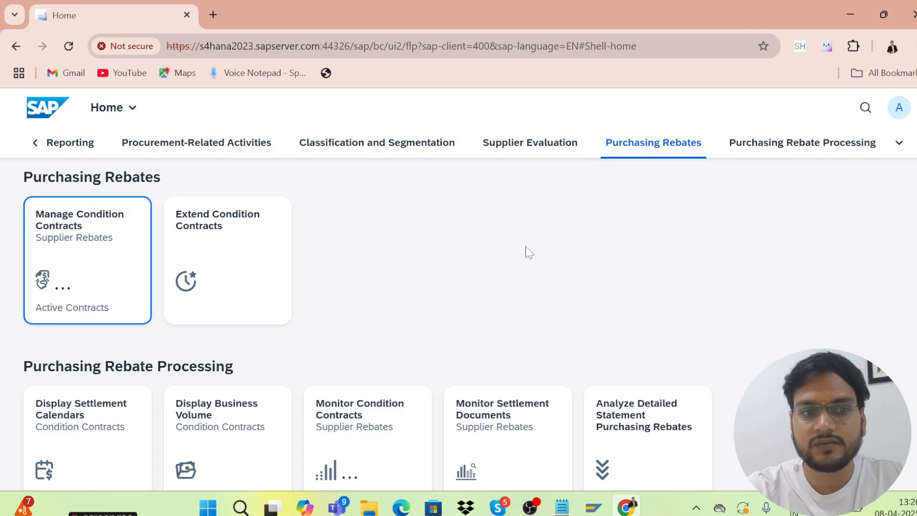
pyautogui.click(900, 144)
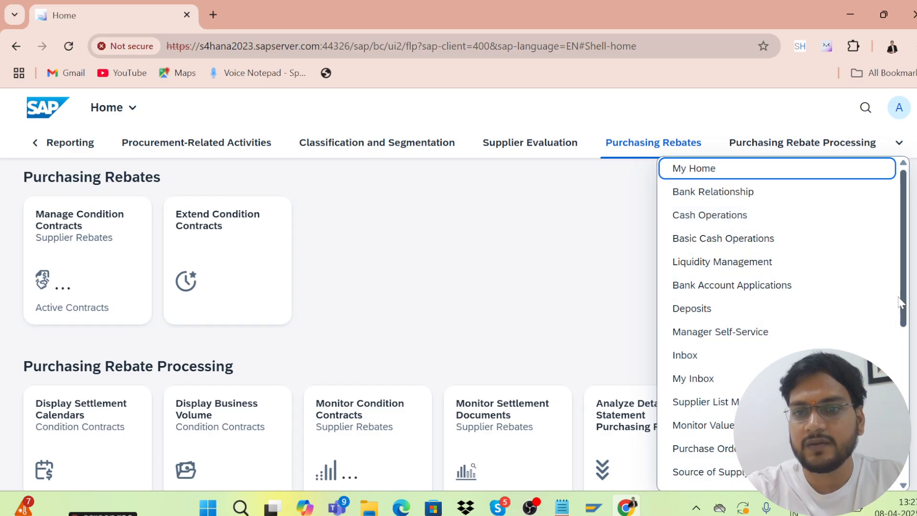
# Jump to the Purchase Order Processing group and scroll through the Source of Supply Management tiles
pyautogui.moveTo(904, 303); pyautogui.dragTo(909, 353)
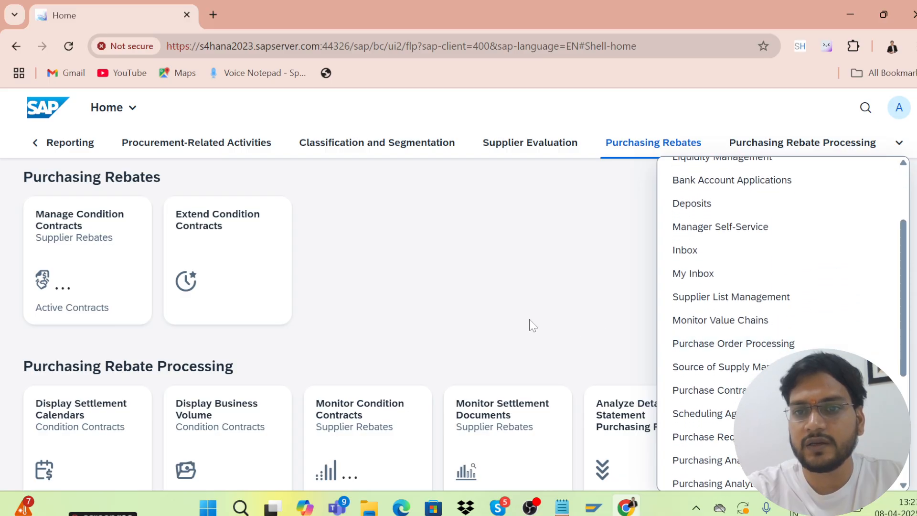
pyautogui.click(696, 353)
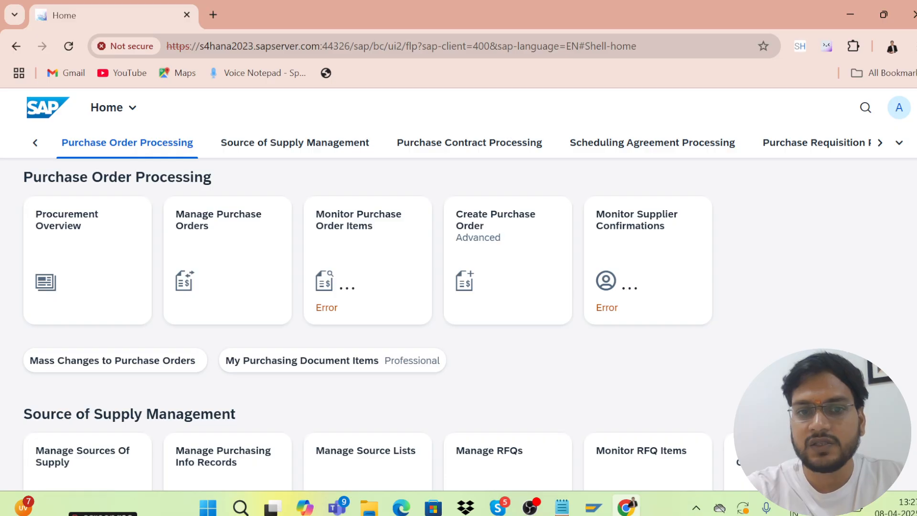
pyautogui.scroll(-4, 382, 315)
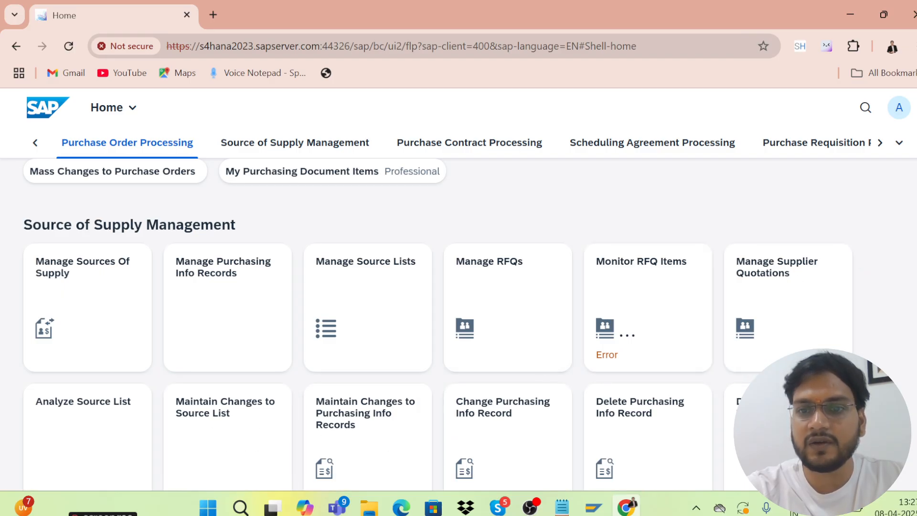
pyautogui.scroll(-5, 439, 315)
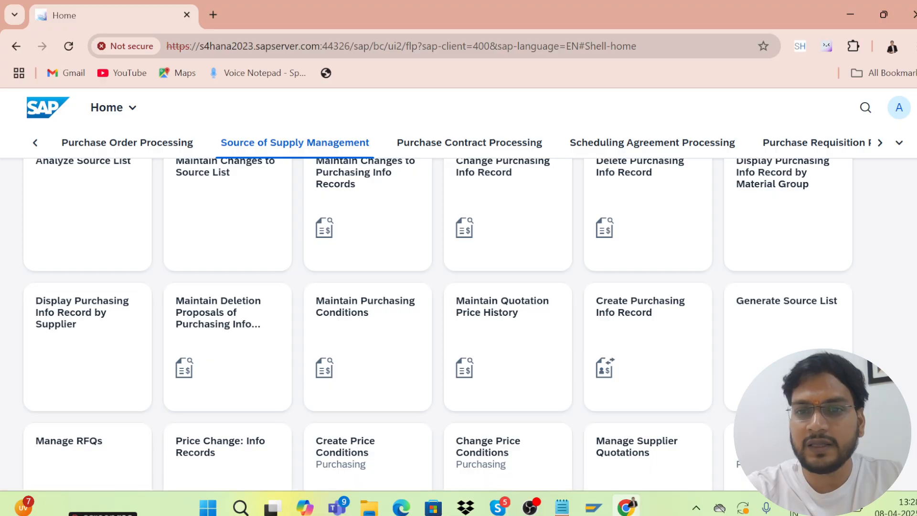
pyautogui.scroll(-4, 438, 324)
pyautogui.scroll(1, 445, 323)
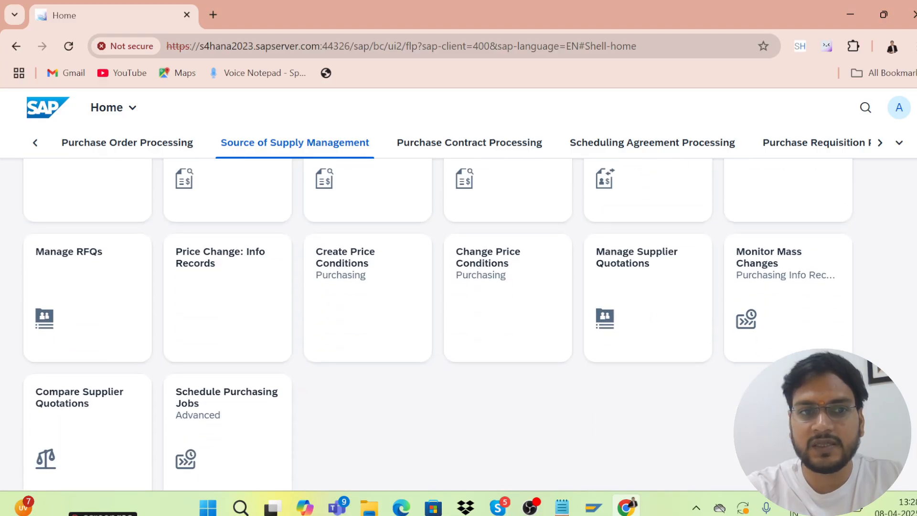
pyautogui.scroll(-1, 438, 324)
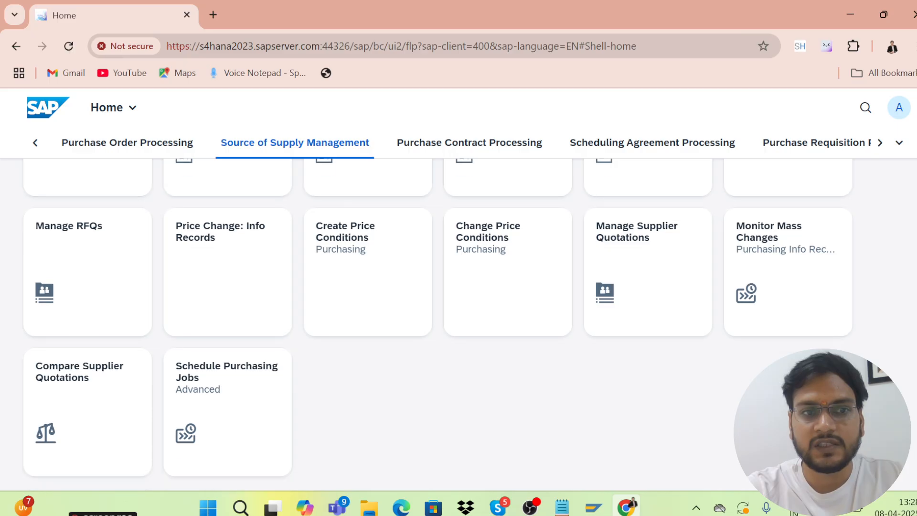
pyautogui.scroll(2, 439, 324)
pyautogui.scroll(1, 438, 323)
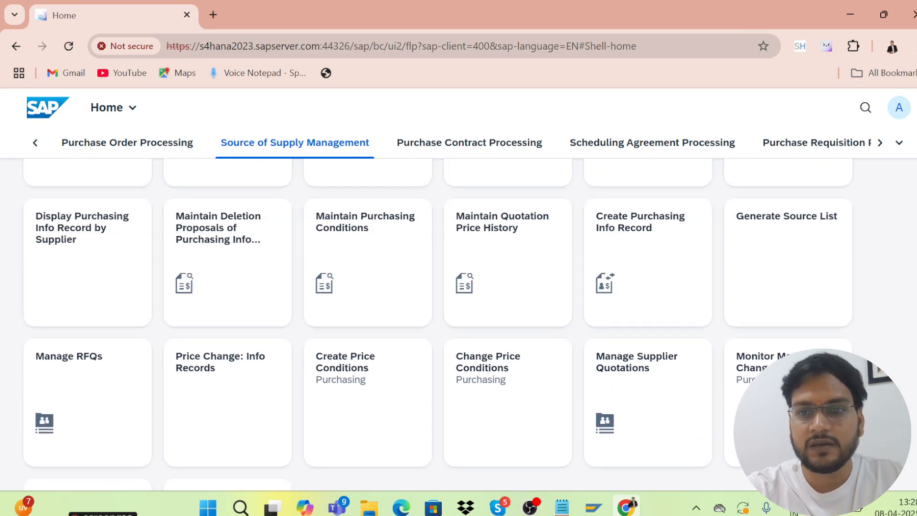
pyautogui.scroll(1, 806, 341)
pyautogui.scroll(-2, 806, 341)
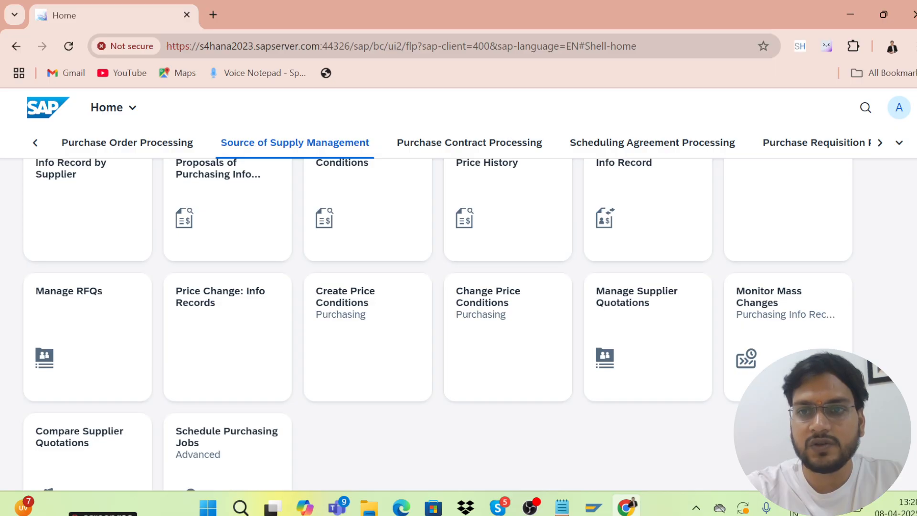
pyautogui.scroll(10, 854, 234)
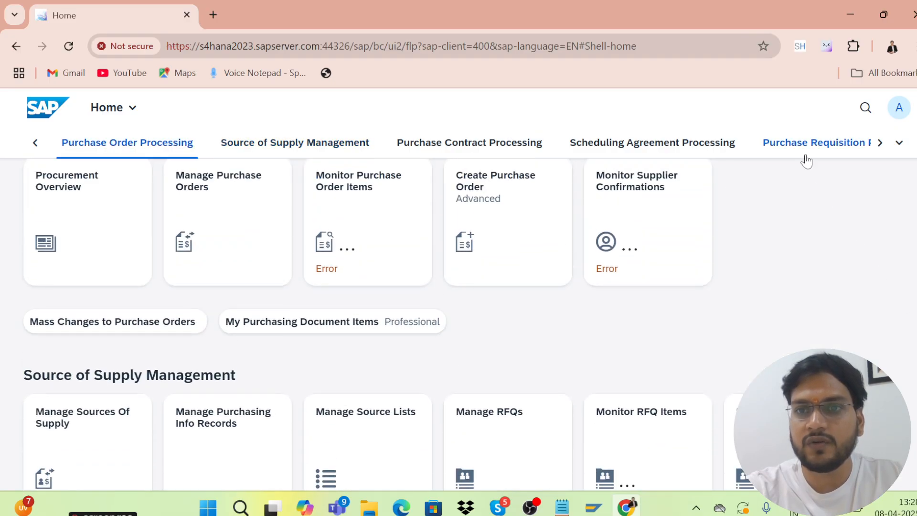
# Jump to the Purchase Requisition Processing group and review the recently used apps
pyautogui.click(805, 153)
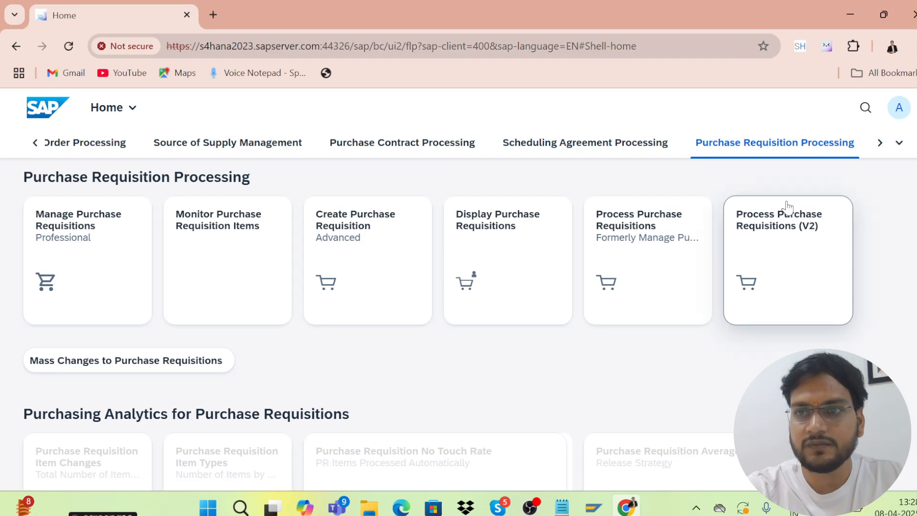
pyautogui.click(900, 109)
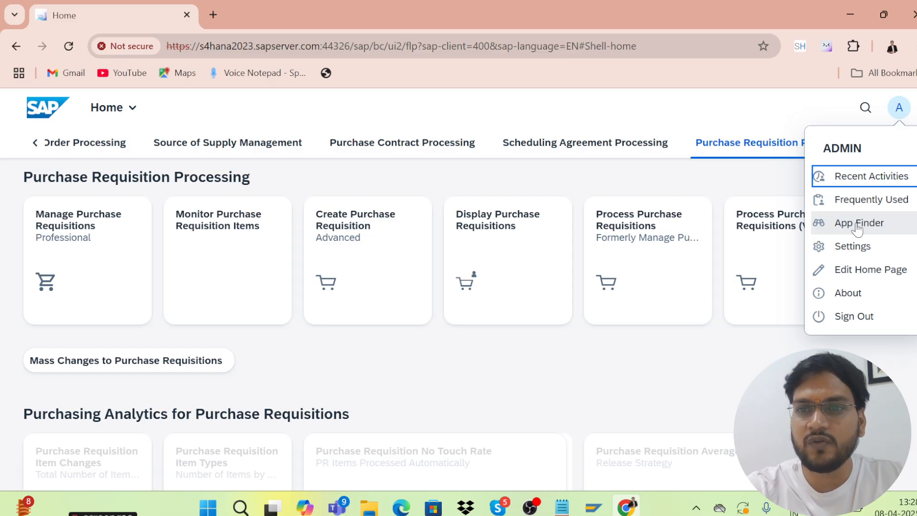
pyautogui.click(827, 187)
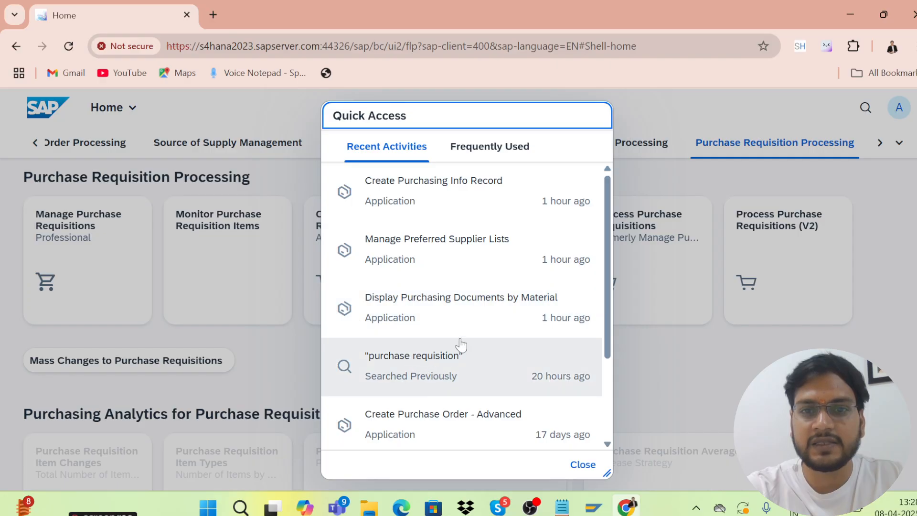
pyautogui.click(583, 464)
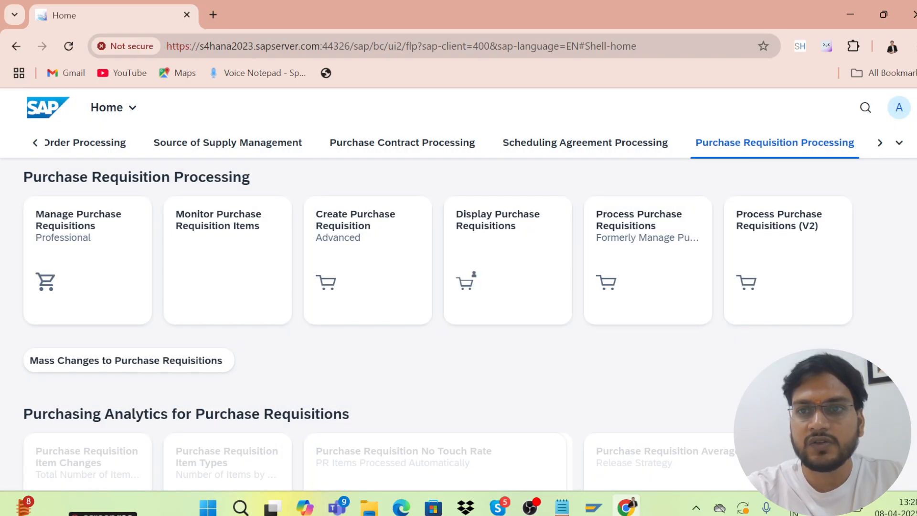
# Show the remaining groups, review the frequently used apps, and reopen the user account menu
pyautogui.click(880, 145)
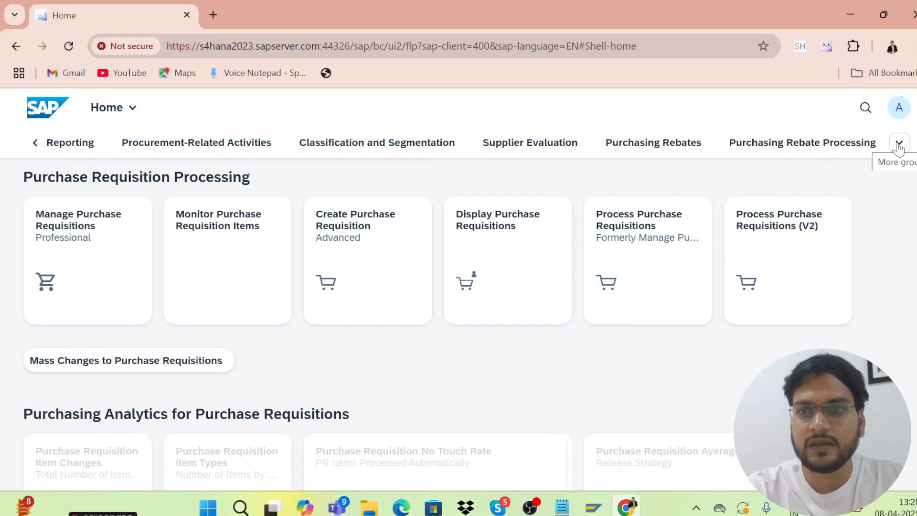
pyautogui.click(898, 115)
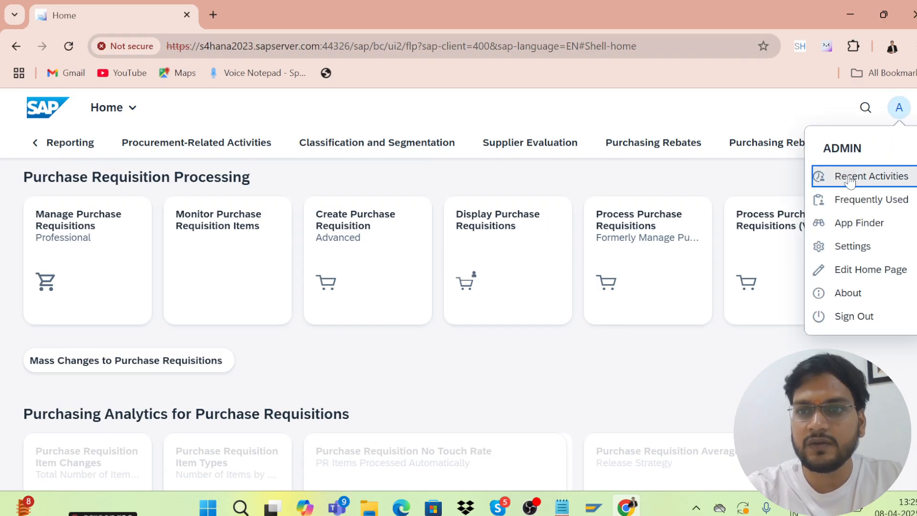
pyautogui.click(839, 208)
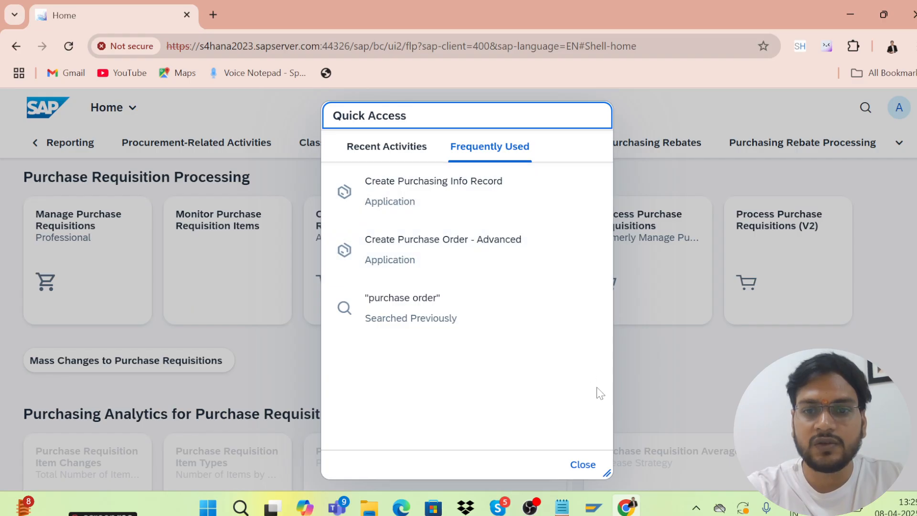
pyautogui.click(589, 465)
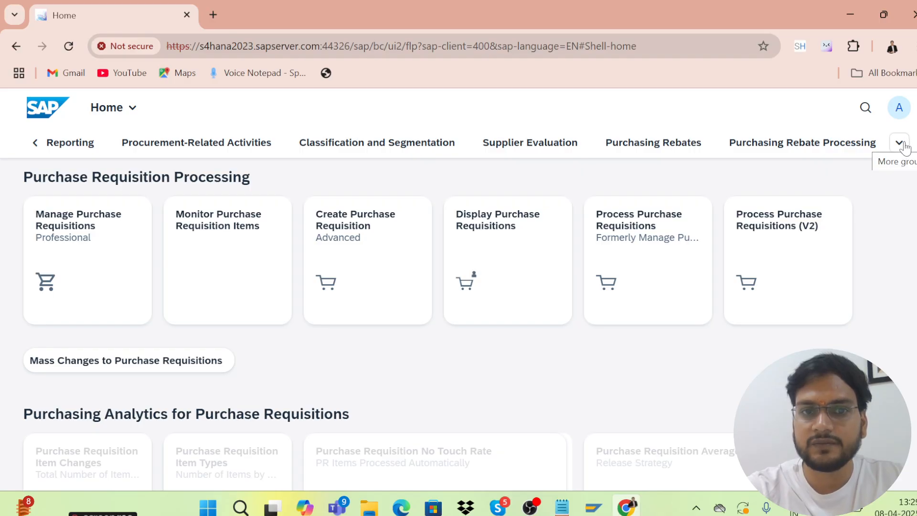
pyautogui.click(898, 108)
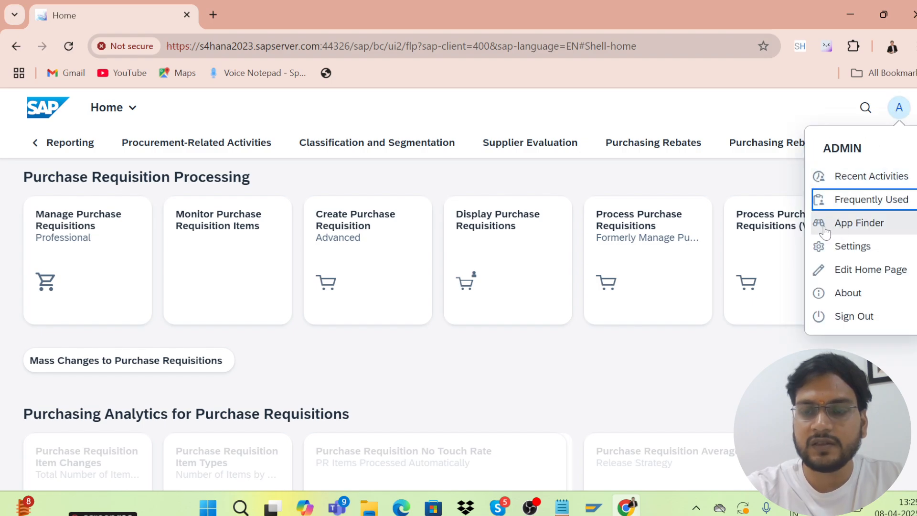
# In App Finder, select the Master Data - Product Display catalog and pin Display Material
pyautogui.click(845, 230)
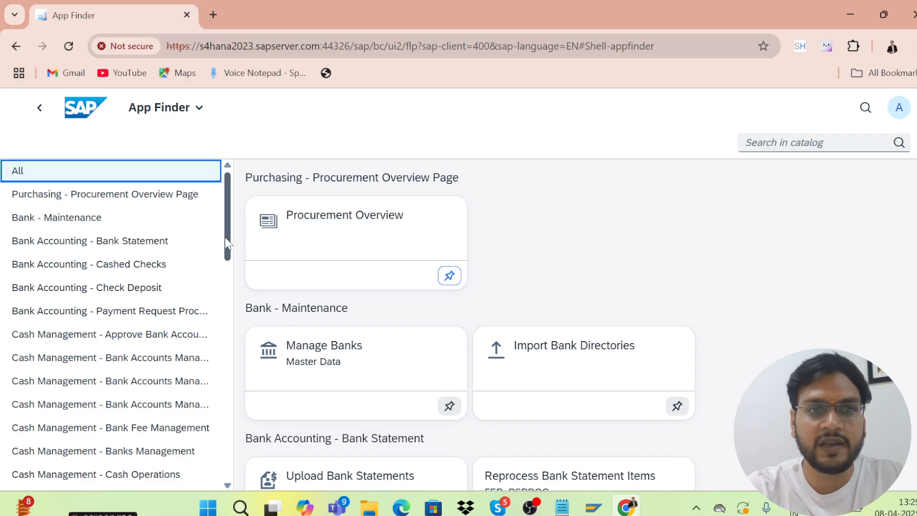
pyautogui.moveTo(227, 244); pyautogui.dragTo(235, 367)
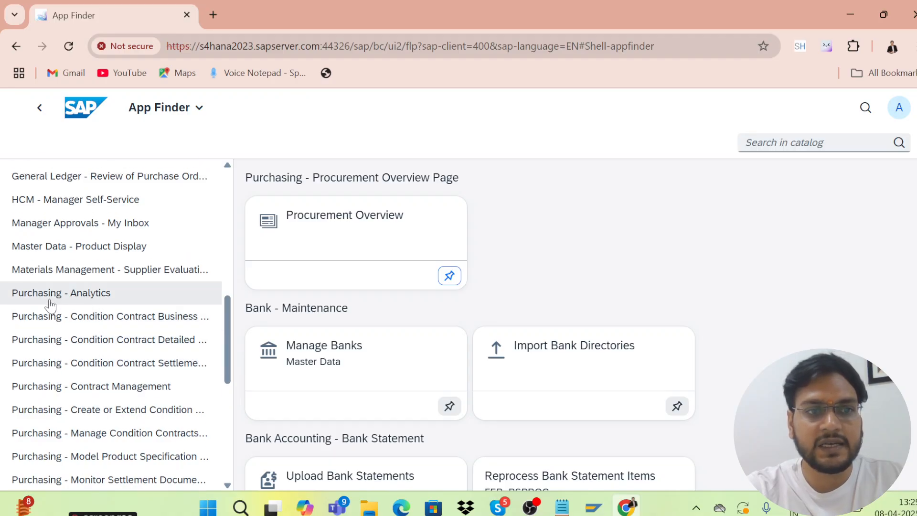
pyautogui.click(101, 250)
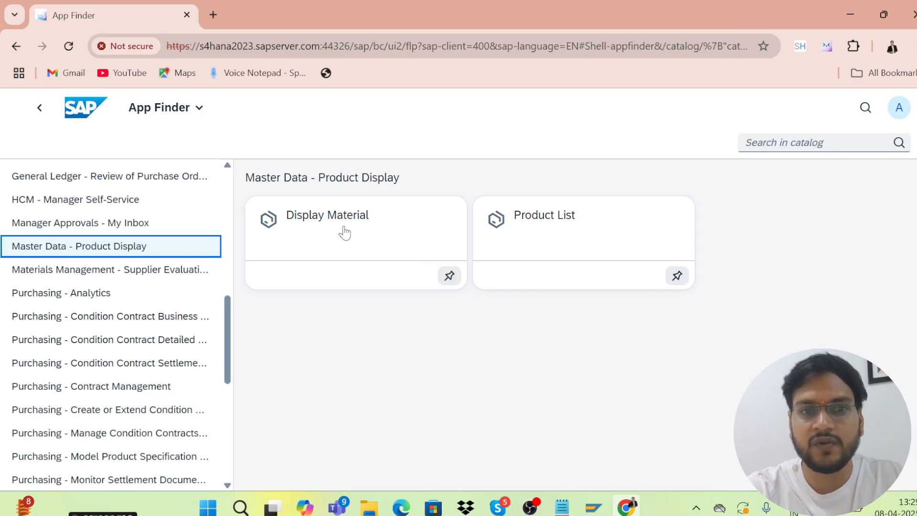
pyautogui.click(453, 283)
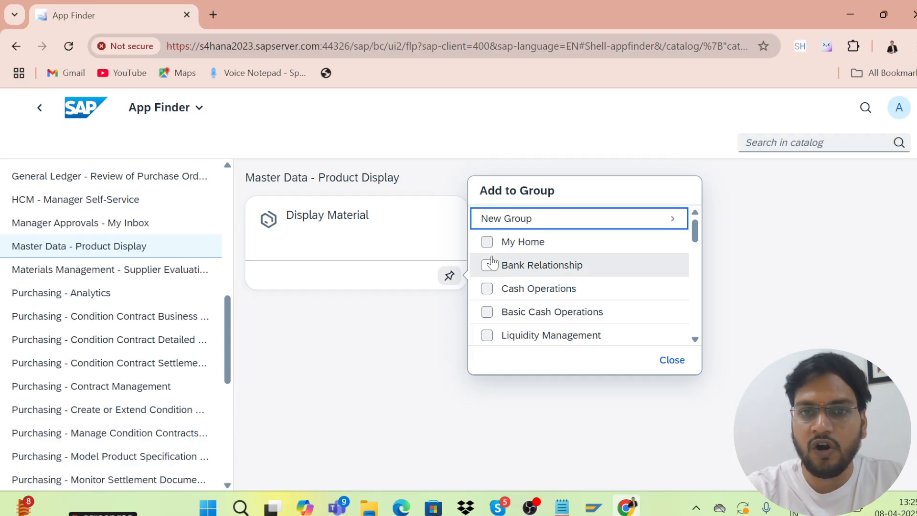
# Add Display Material to a new group named 'sap mm enduser'
pyautogui.click(497, 224)
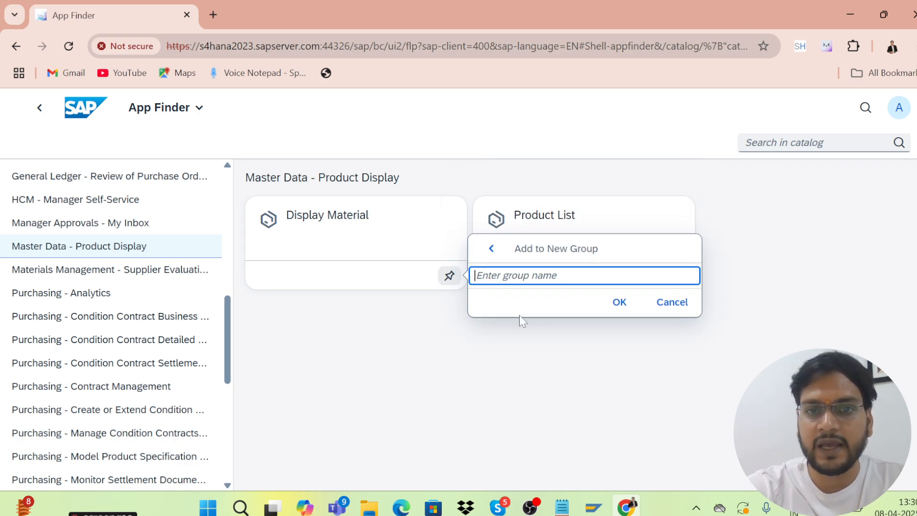
pyautogui.write('sap mm')
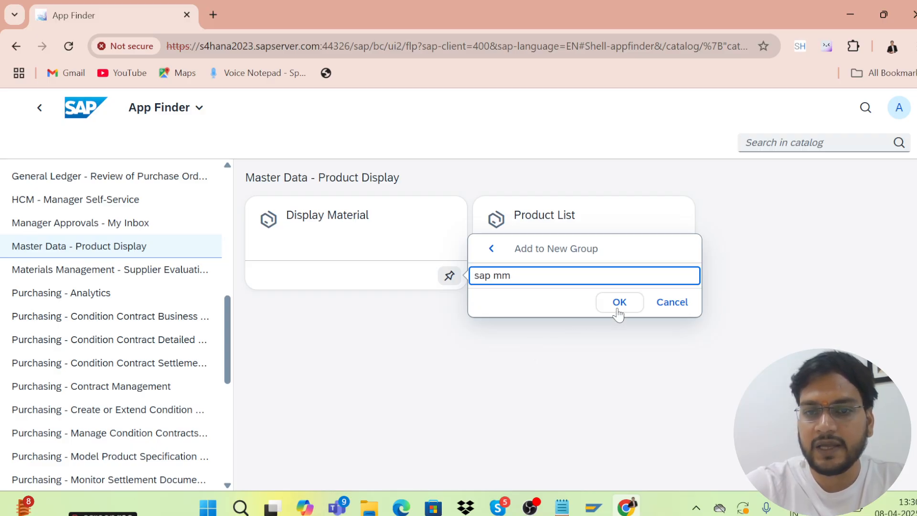
pyautogui.write(' end')
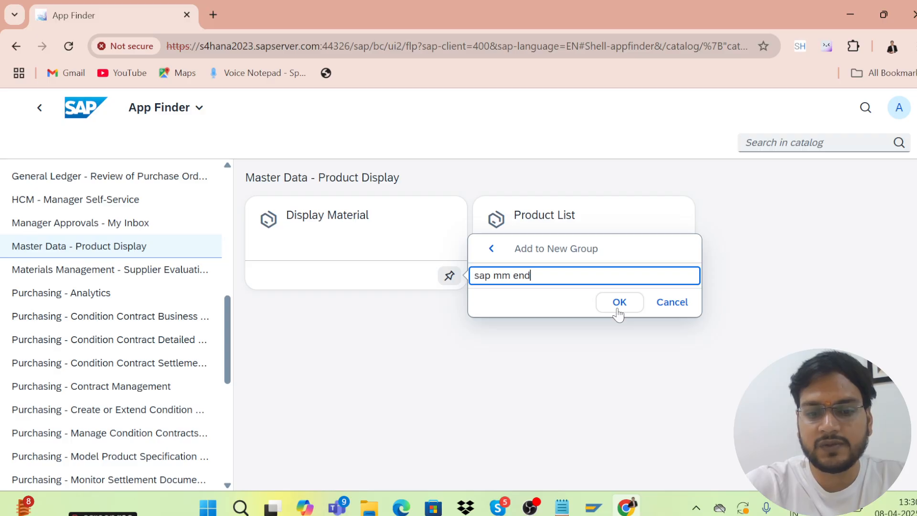
pyautogui.write('user')
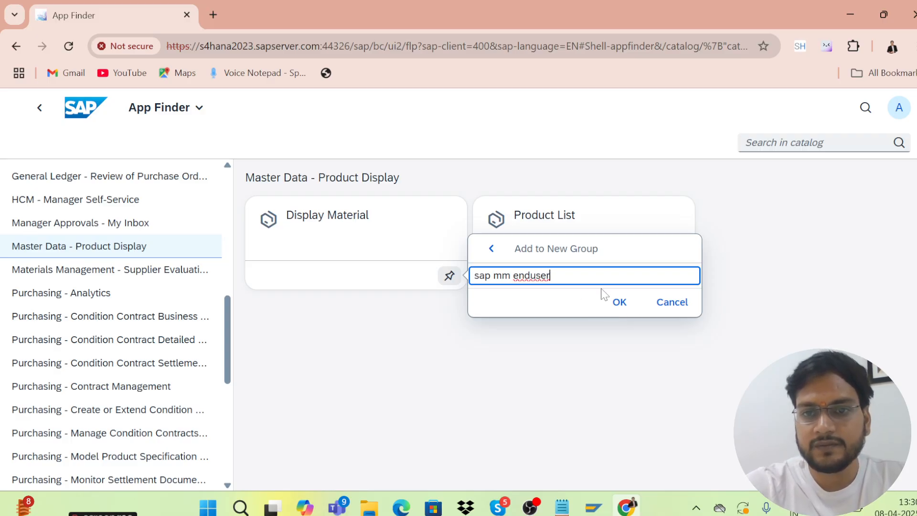
pyautogui.click(619, 303)
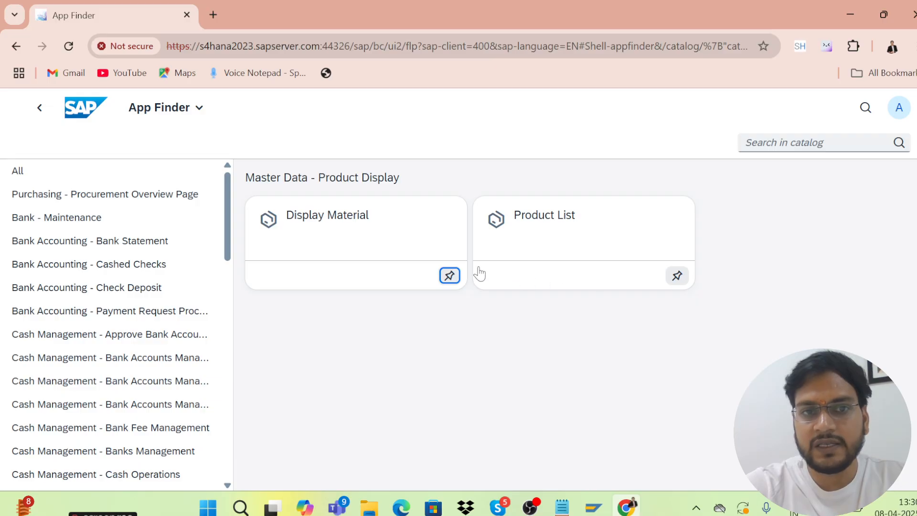
# Also pin Display Material to the My Home group
pyautogui.click(450, 277)
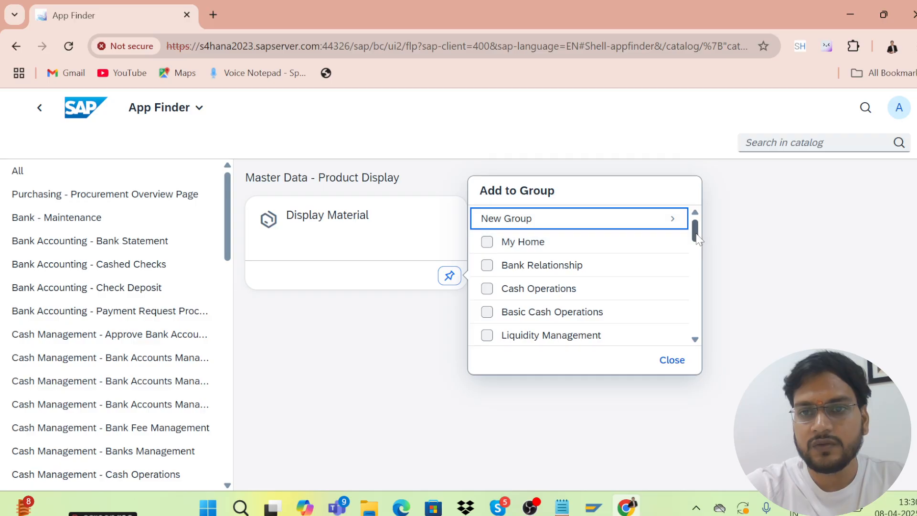
pyautogui.moveTo(696, 237); pyautogui.dragTo(698, 365)
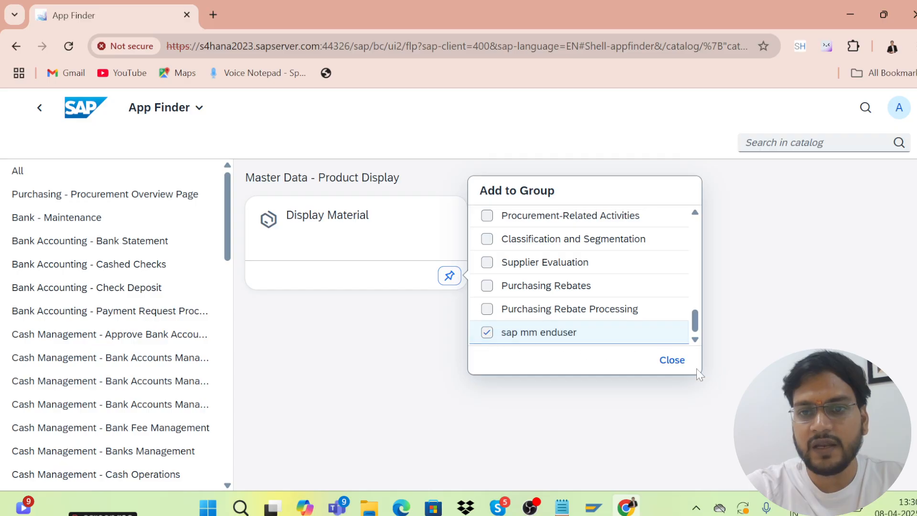
pyautogui.click(636, 409)
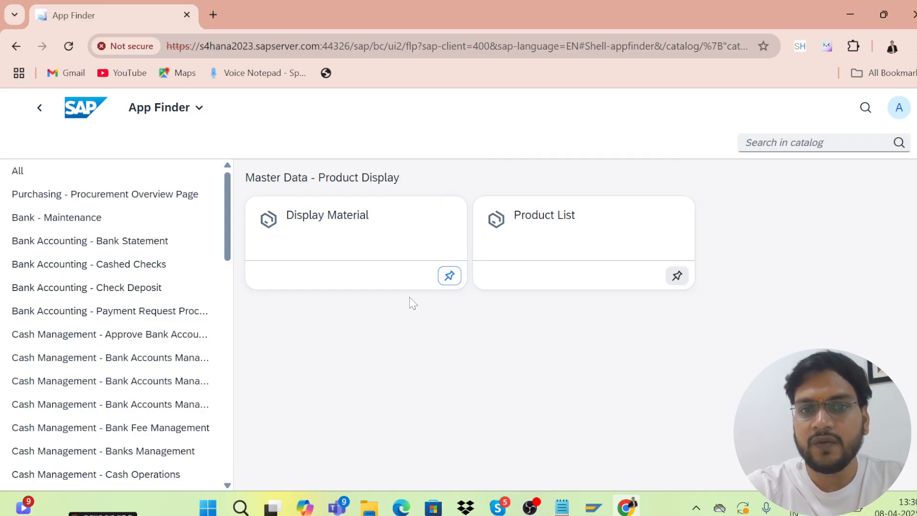
pyautogui.click(449, 277)
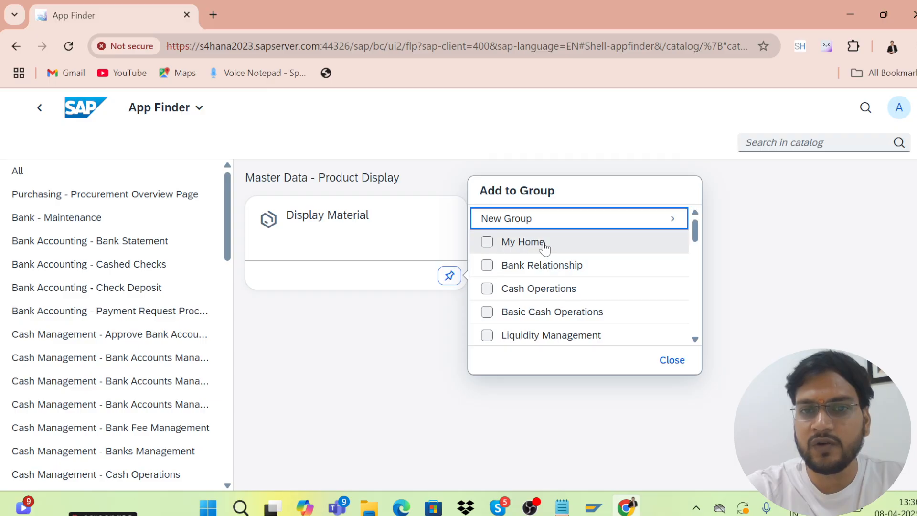
pyautogui.click(486, 241)
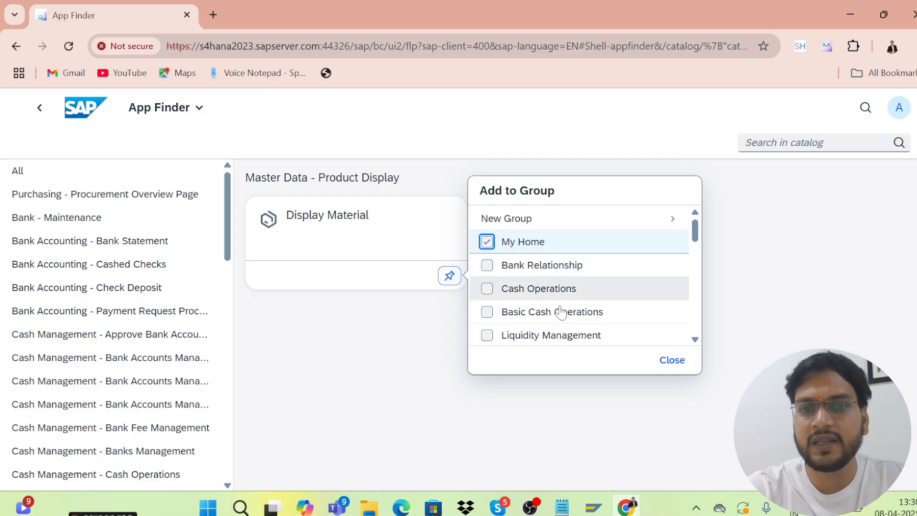
pyautogui.click(480, 444)
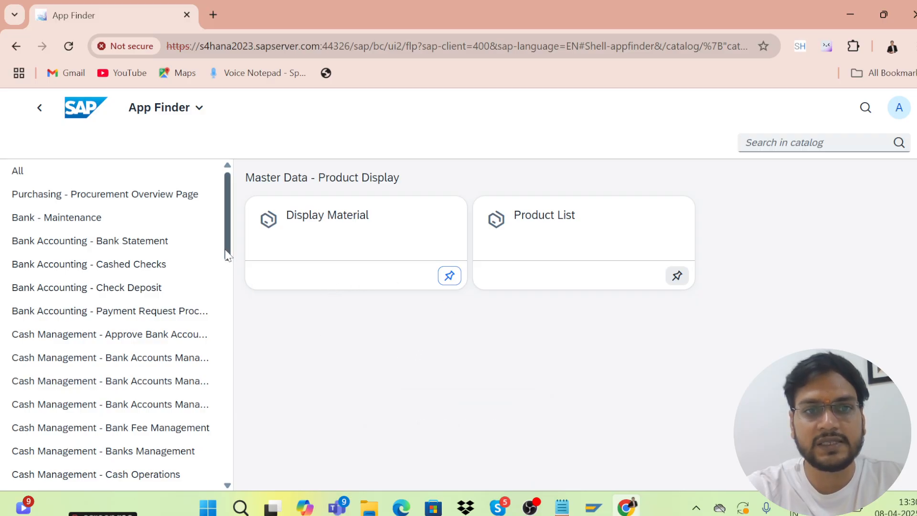
pyautogui.moveTo(227, 253); pyautogui.dragTo(236, 386)
pyautogui.scroll(15, 211, 249)
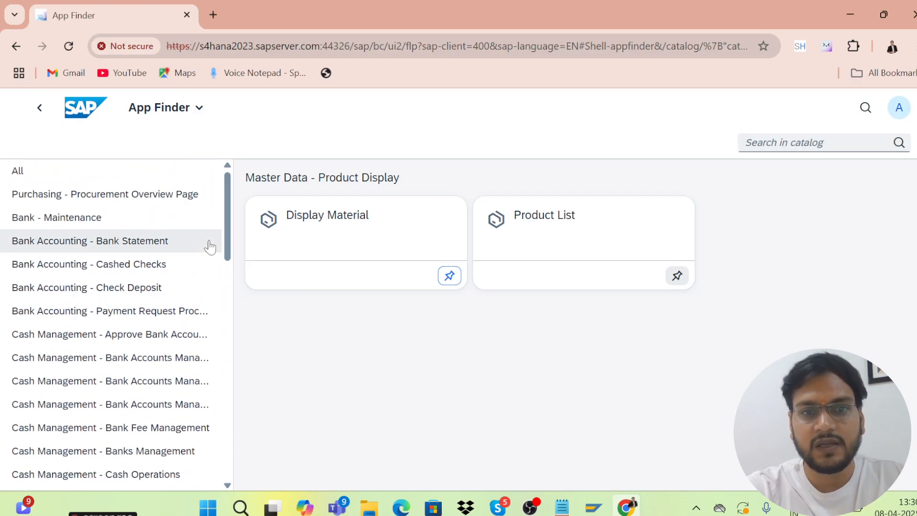
# Launch Display Material, enter material MAT02 from the suggestions, and continue to view selection
pyautogui.click(316, 220)
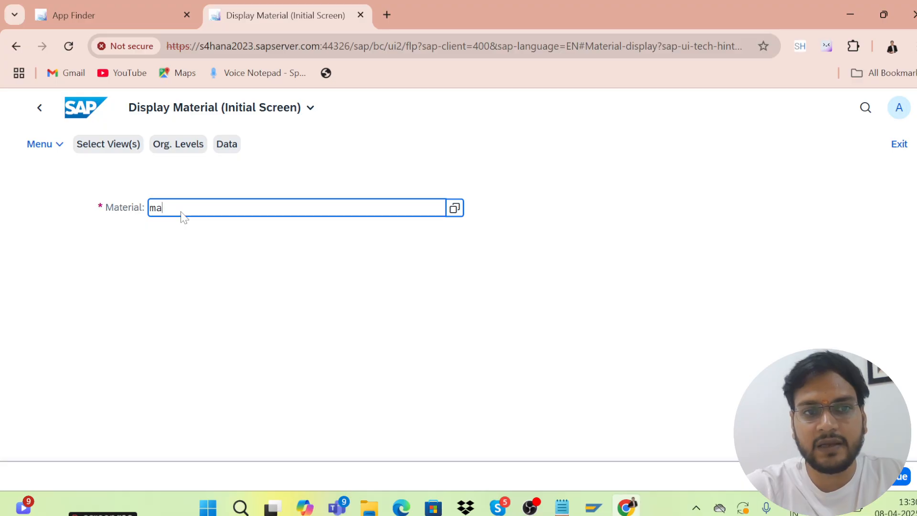
pyautogui.write('t02')
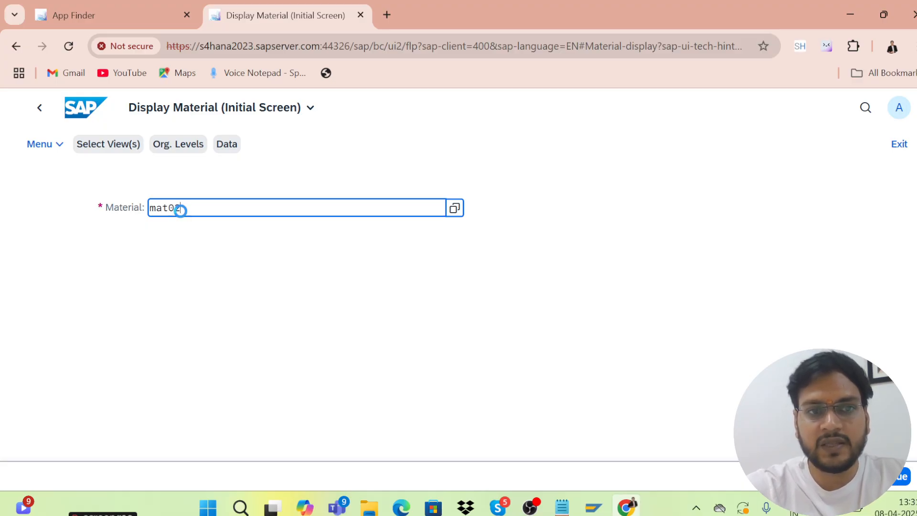
pyautogui.click(218, 278)
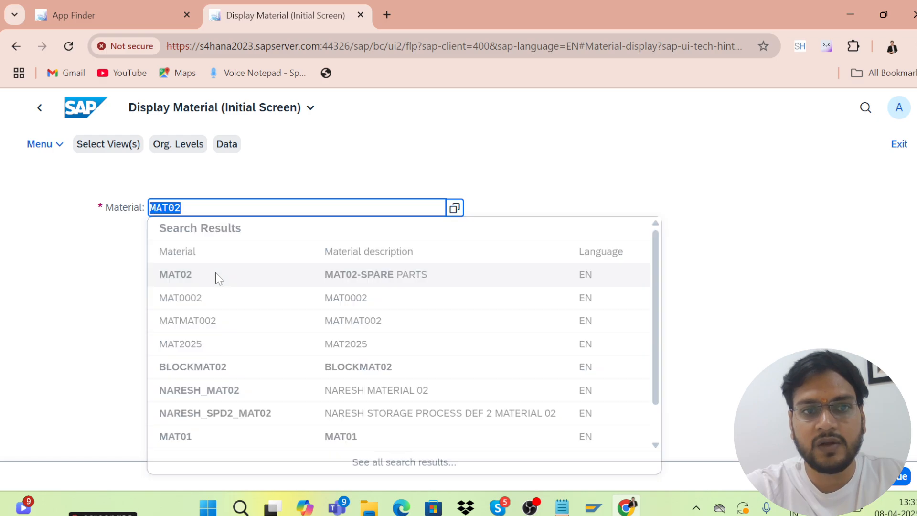
pyautogui.click(193, 209)
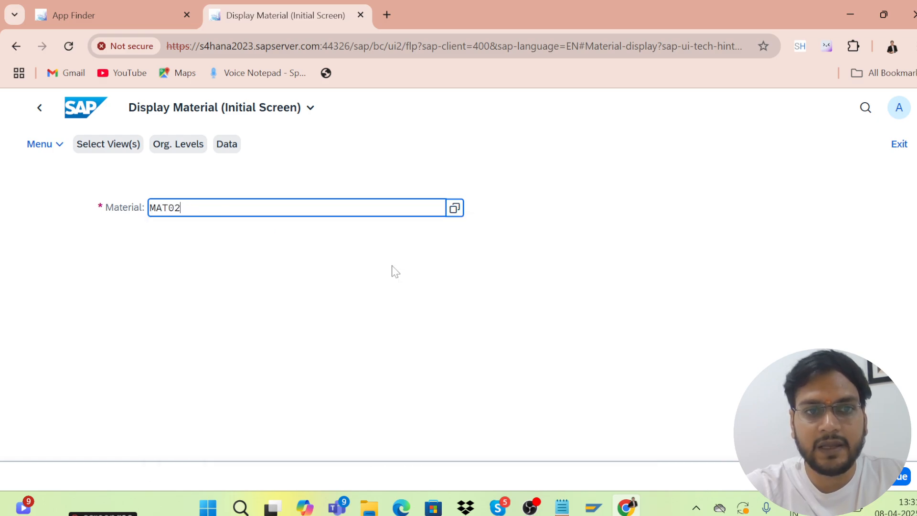
pyautogui.press('Return')
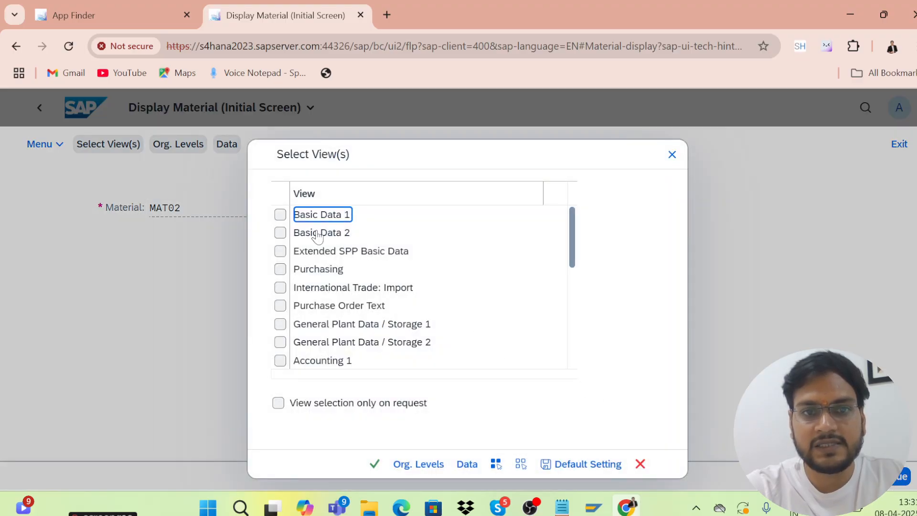
# Select the Basic Data 1, Purchasing, Accounting 1 and General Plant Data / Storage 1 views
pyautogui.click(279, 215)
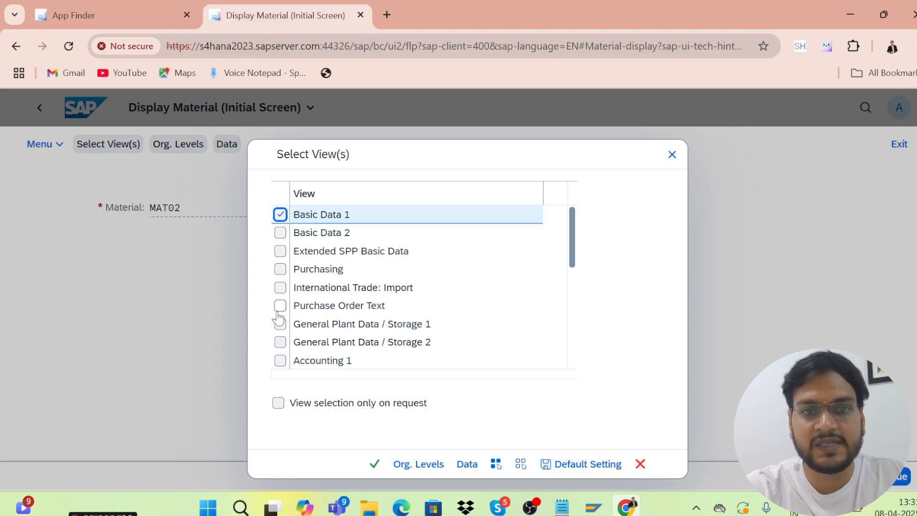
pyautogui.click(281, 270)
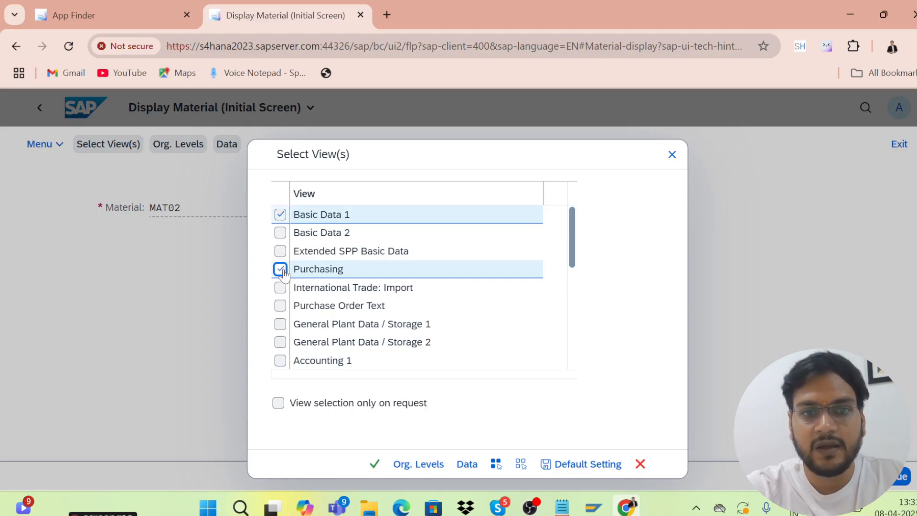
pyautogui.click(280, 361)
pyautogui.click(280, 324)
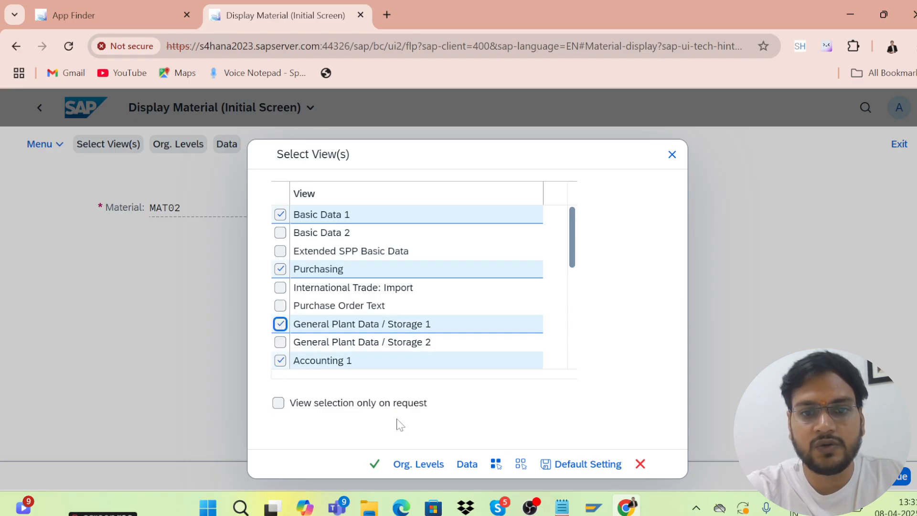
pyautogui.click(375, 464)
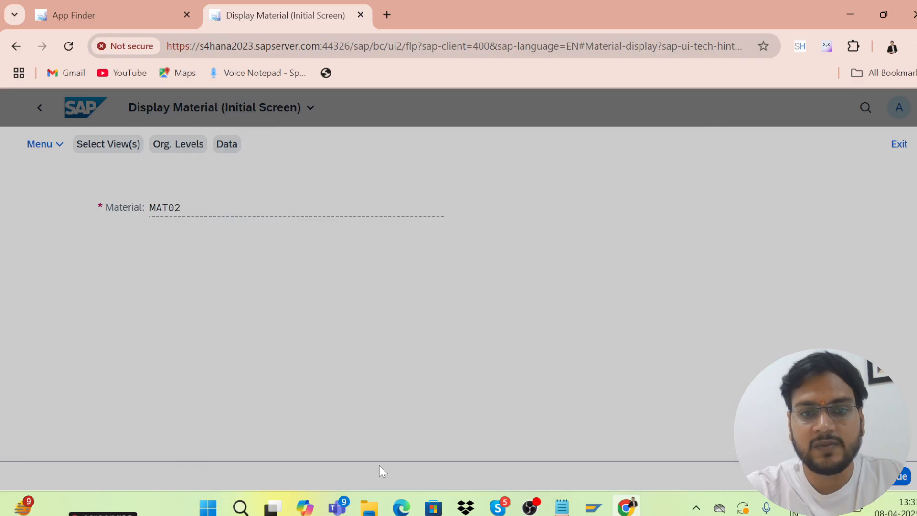
# Set plant KL01 and storage location KS01, then open the material
pyautogui.write('k')
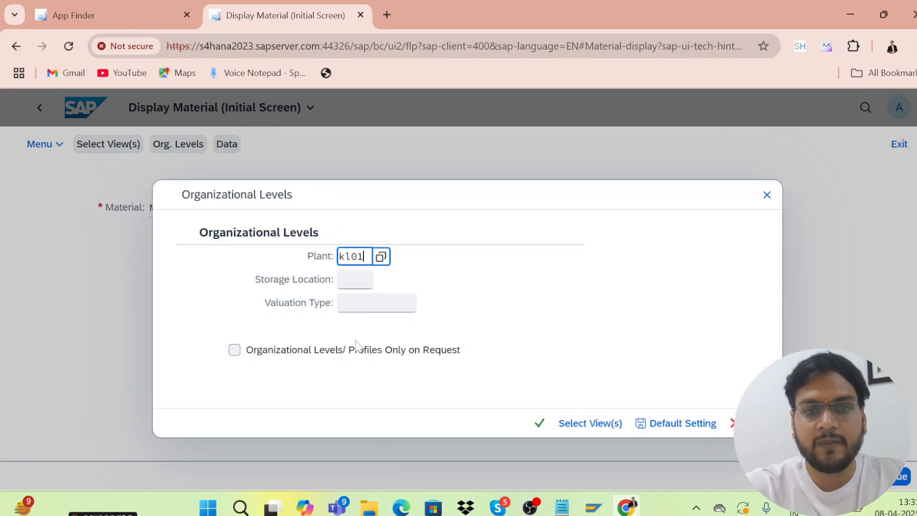
pyautogui.write('l01')
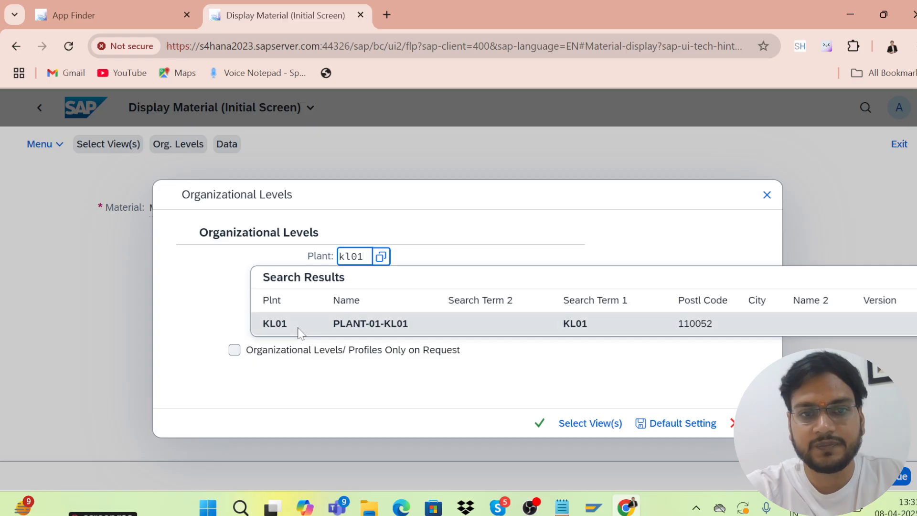
pyautogui.click(298, 329)
pyautogui.click(346, 282)
pyautogui.write('ks01')
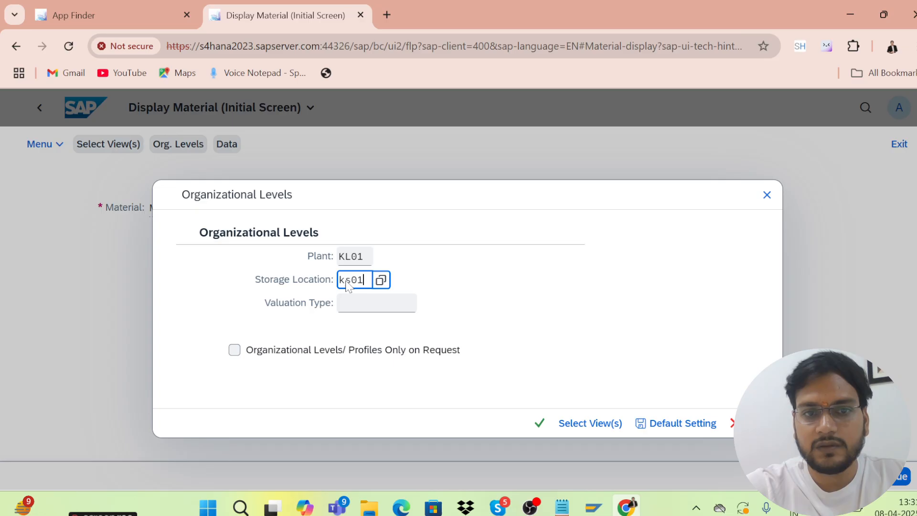
pyautogui.press('Return')
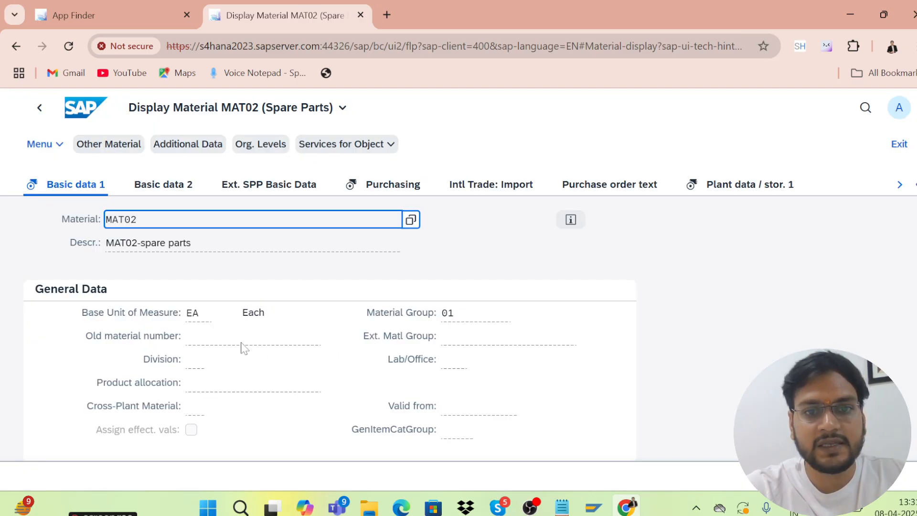
# Browse MAT02's Basic data 2, Purchasing, Intl Trade: Import, Purchase order text and Plant data / stor. 1 views
pyautogui.click(162, 192)
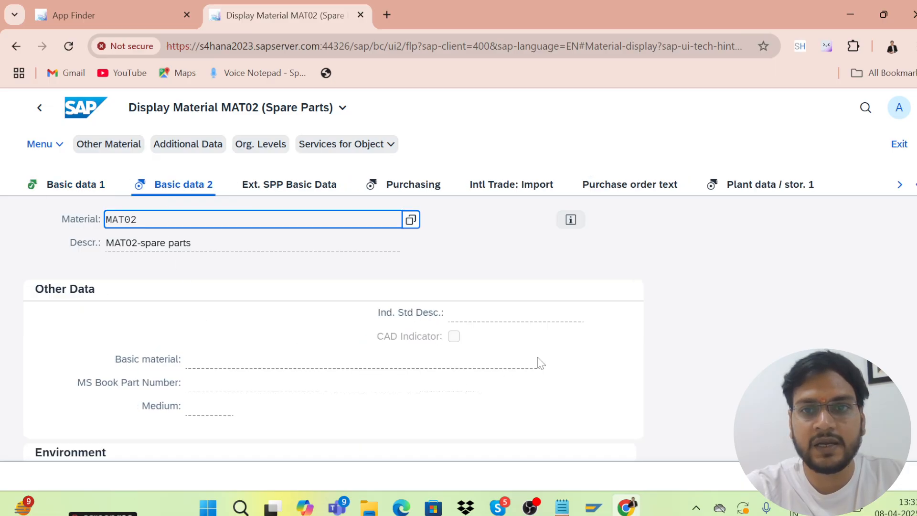
pyautogui.click(396, 198)
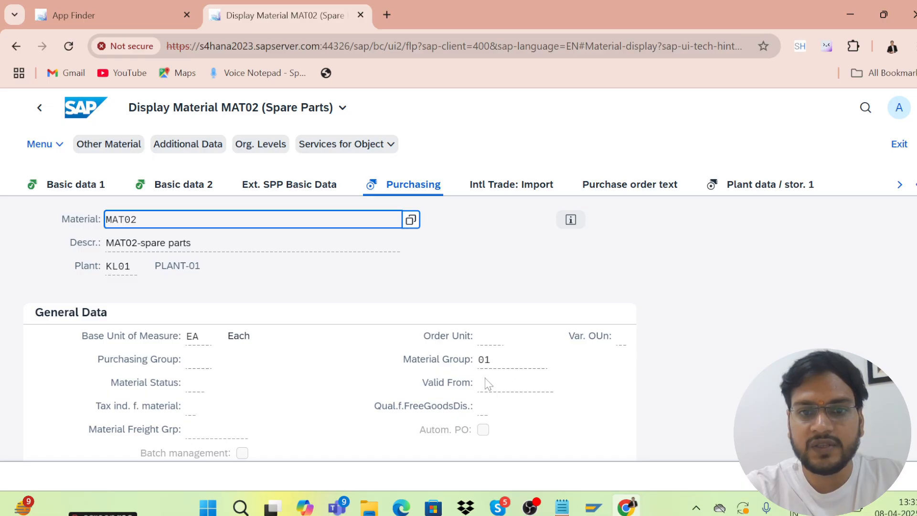
pyautogui.click(512, 190)
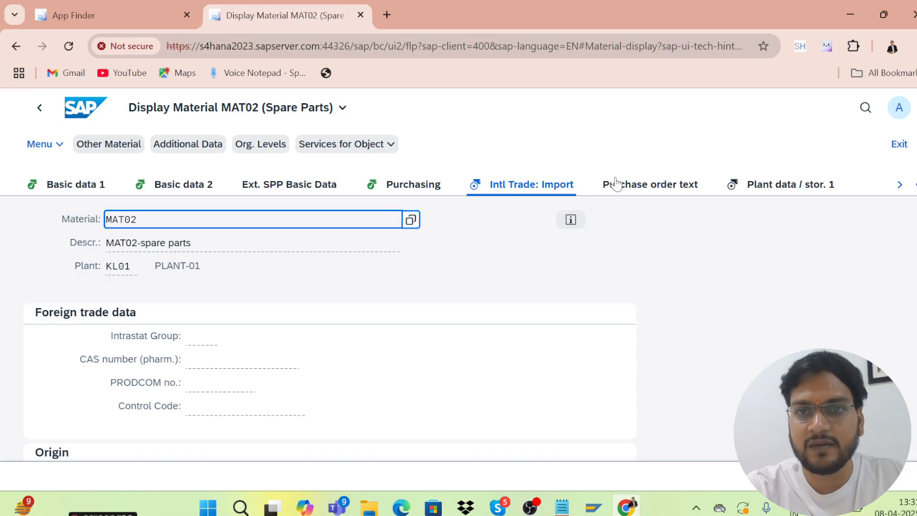
pyautogui.click(634, 187)
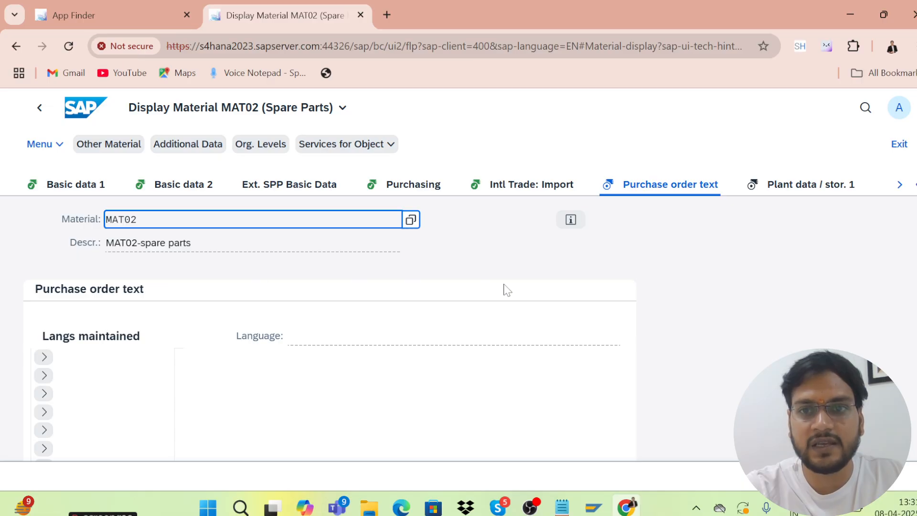
pyautogui.click(782, 187)
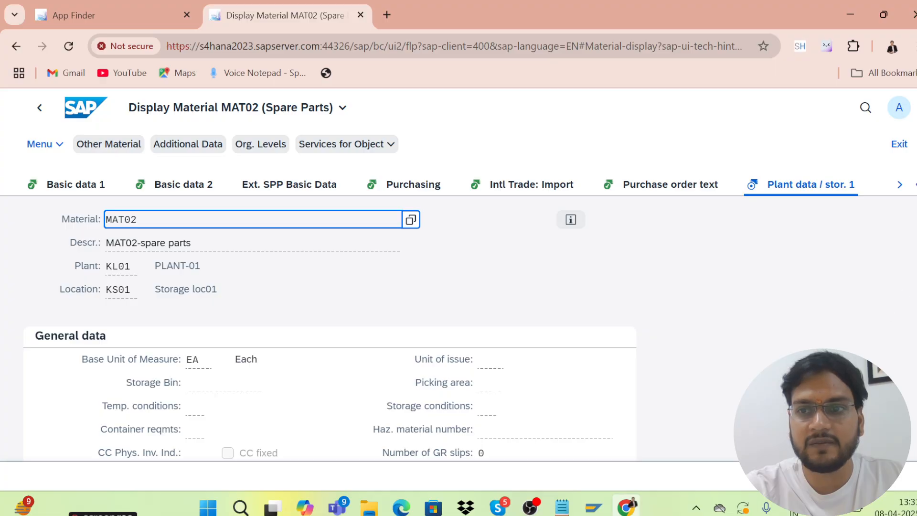
pyautogui.scroll(-5, 329, 329)
pyautogui.scroll(5, 329, 329)
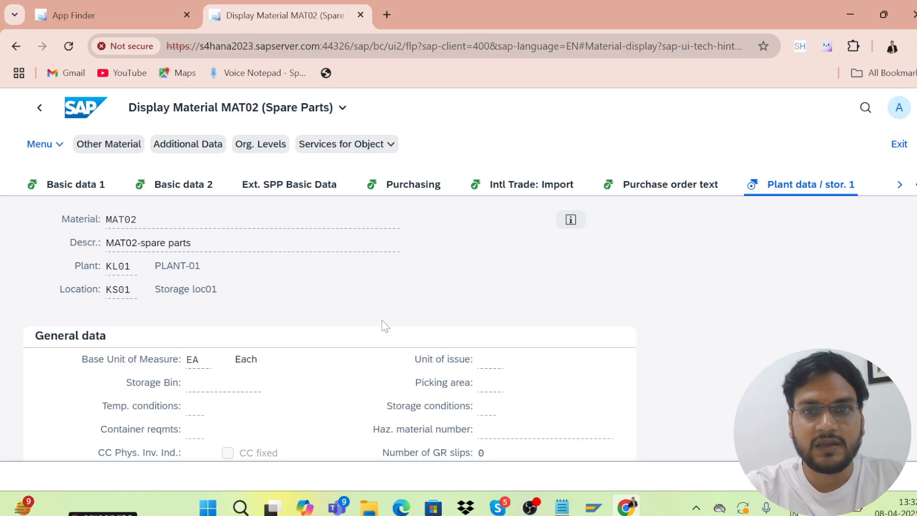
# Exit the material display to the launchpad home and open the user account menu
pyautogui.click(890, 151)
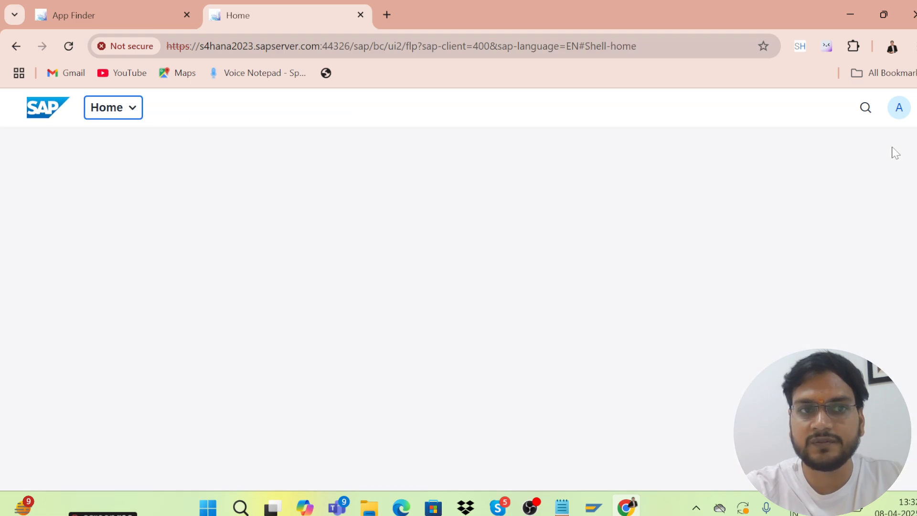
pyautogui.click(897, 117)
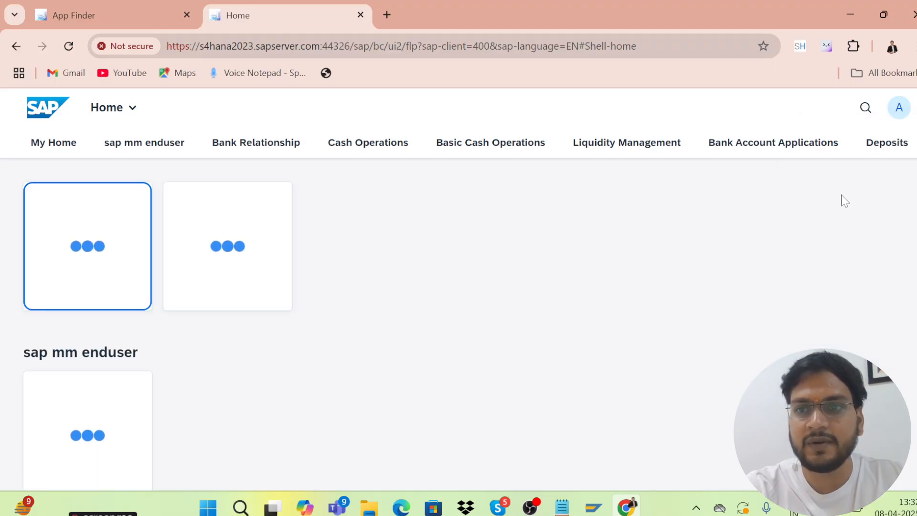
pyautogui.click(903, 117)
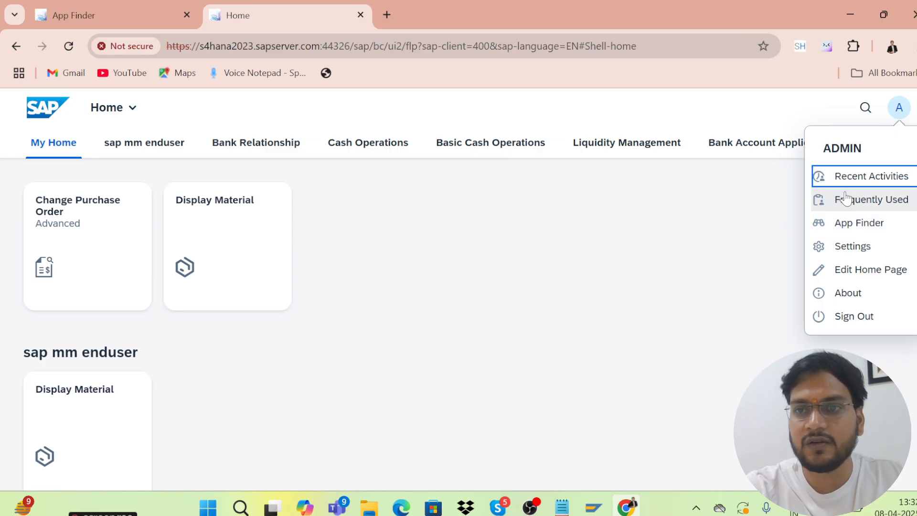
# Open Settings to look at the theme options, then close without changes
pyautogui.click(833, 248)
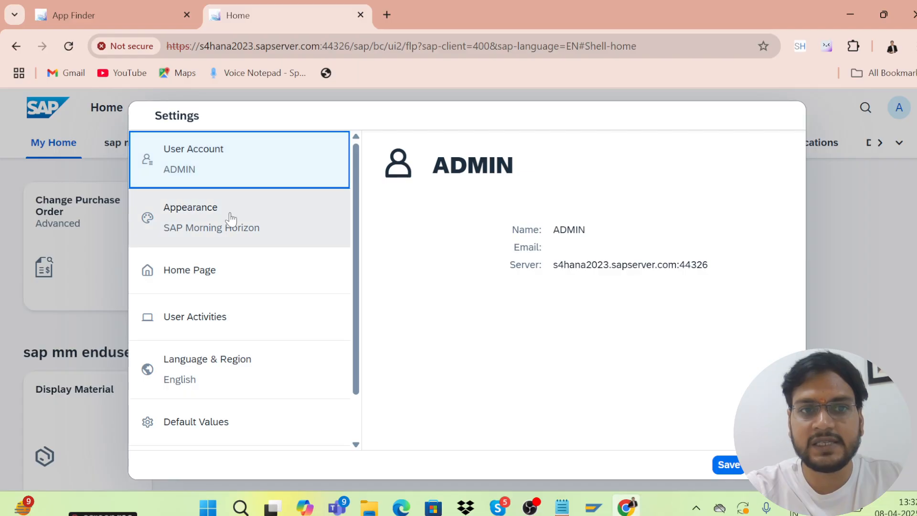
pyautogui.click(252, 226)
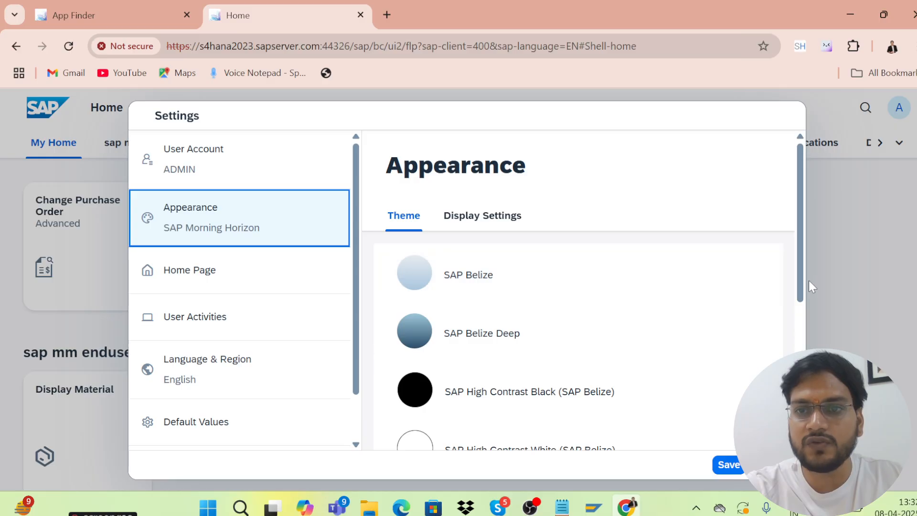
pyautogui.moveTo(800, 288); pyautogui.dragTo(801, 384)
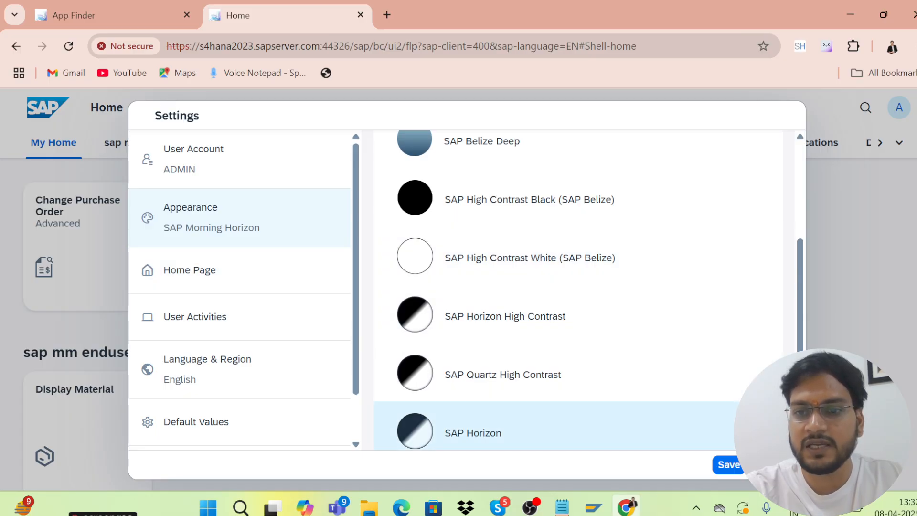
pyautogui.click(774, 465)
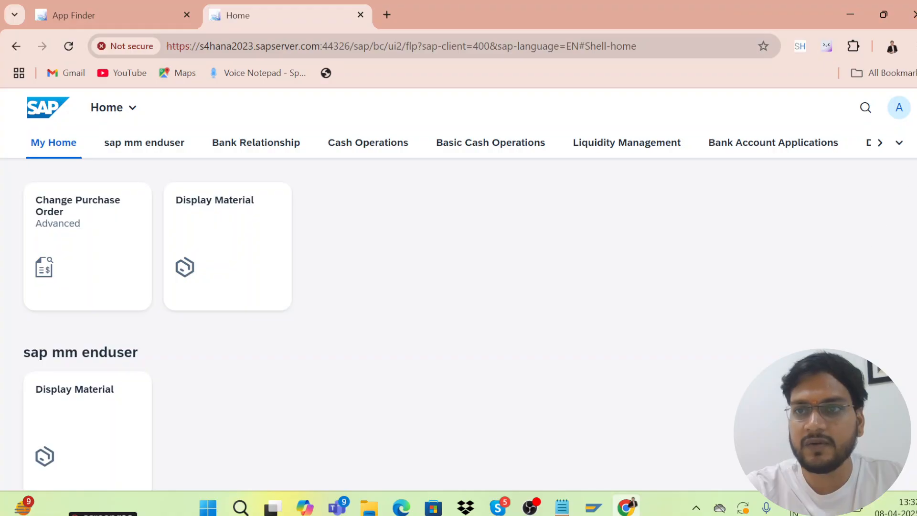
# Set the Home Page display to 'Show one group at a time' and save
pyautogui.click(899, 111)
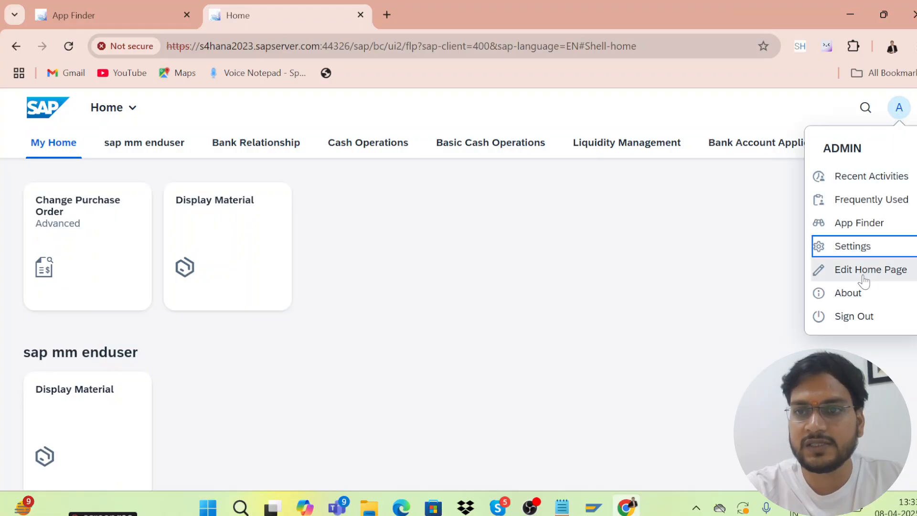
pyautogui.click(848, 247)
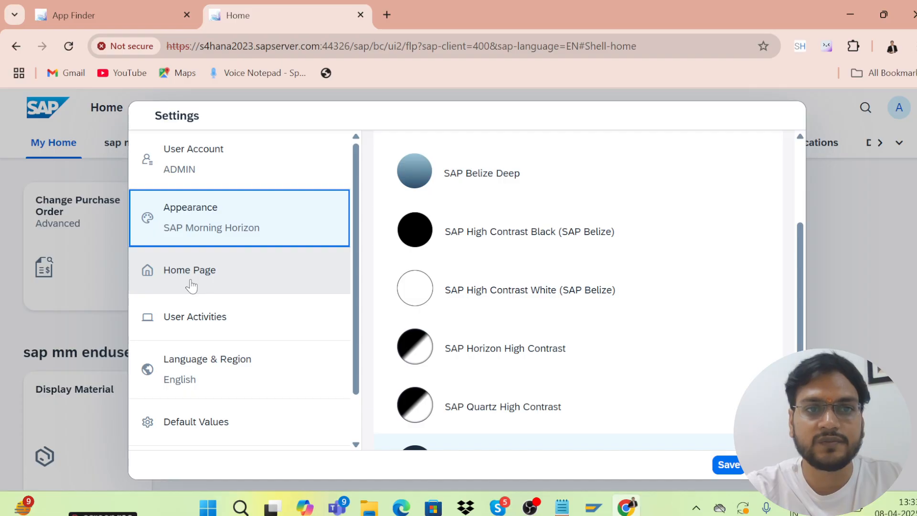
pyautogui.click(191, 286)
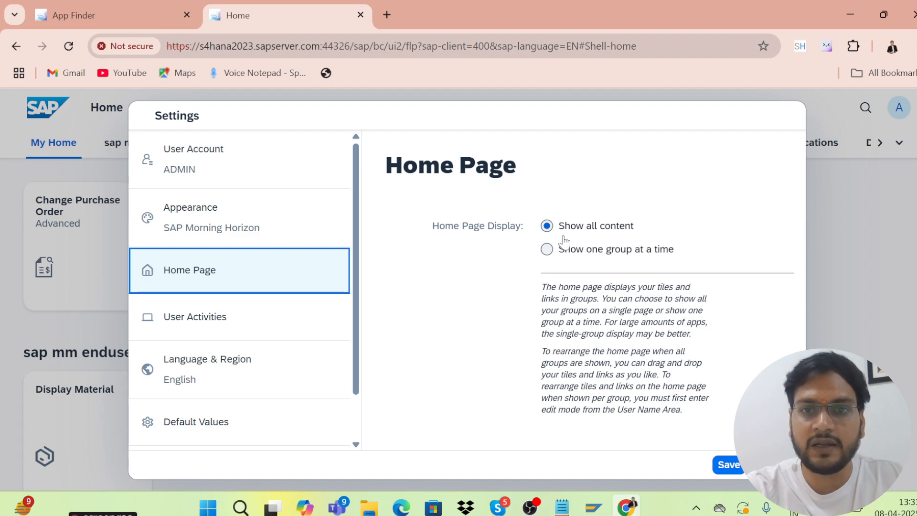
pyautogui.click(549, 257)
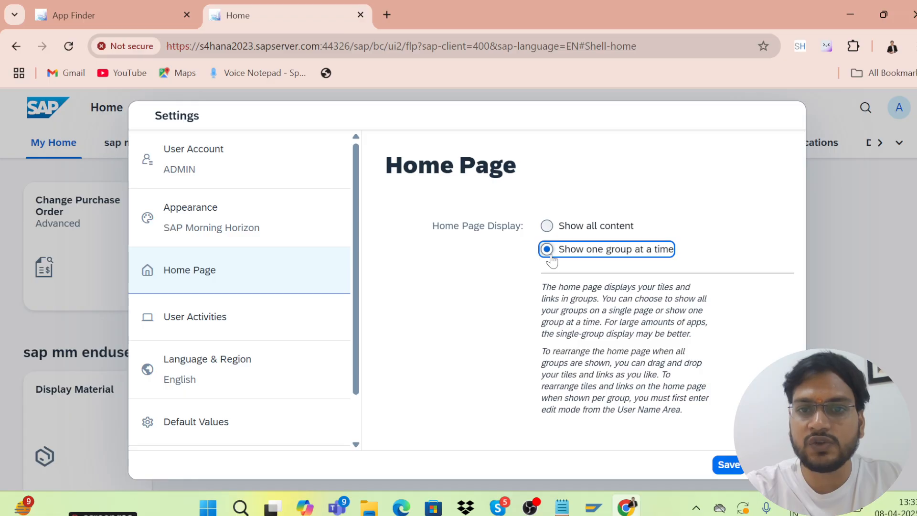
pyautogui.click(720, 468)
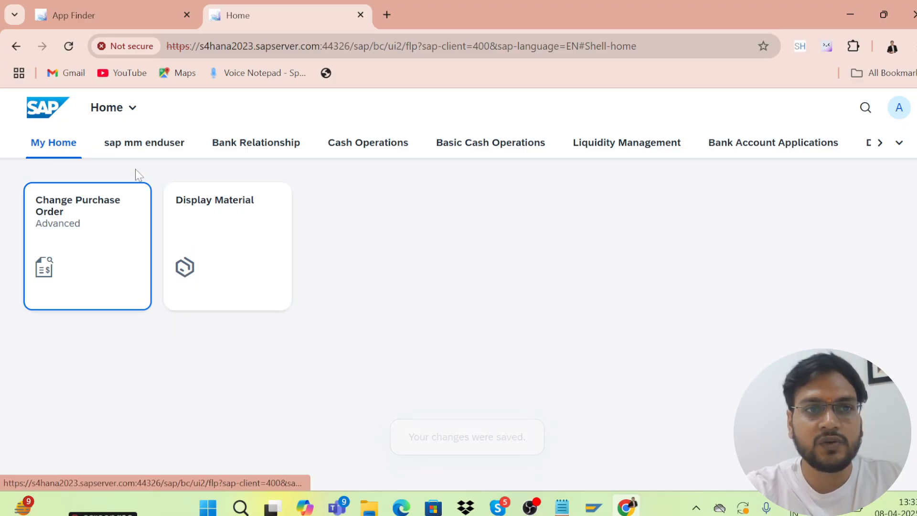
pyautogui.click(117, 143)
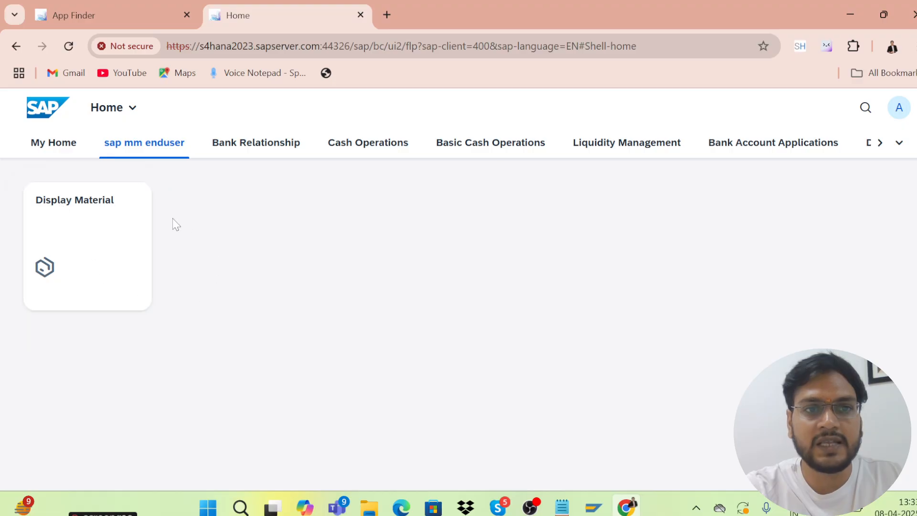
pyautogui.click(229, 148)
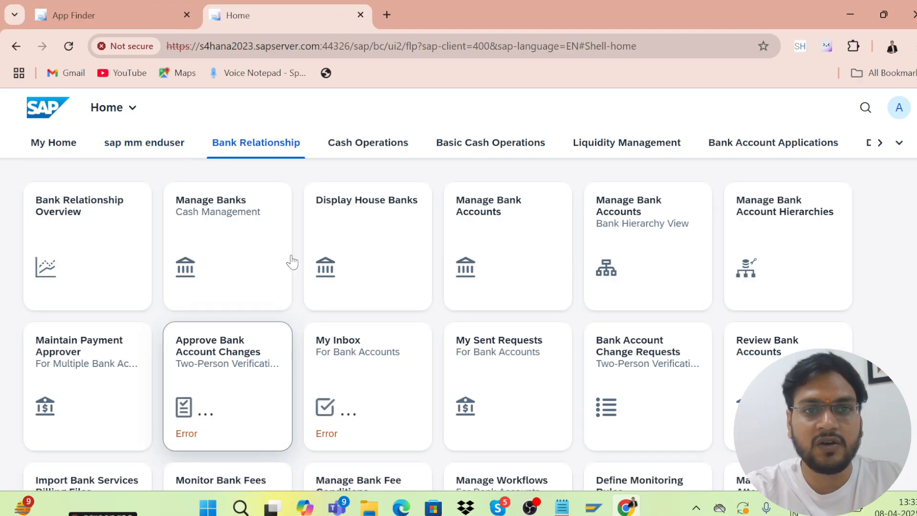
pyautogui.click(36, 148)
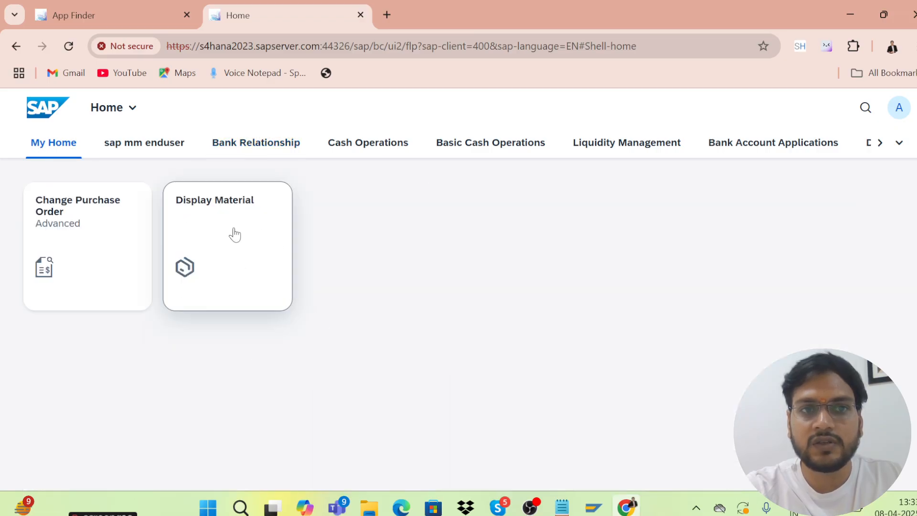
pyautogui.click(903, 119)
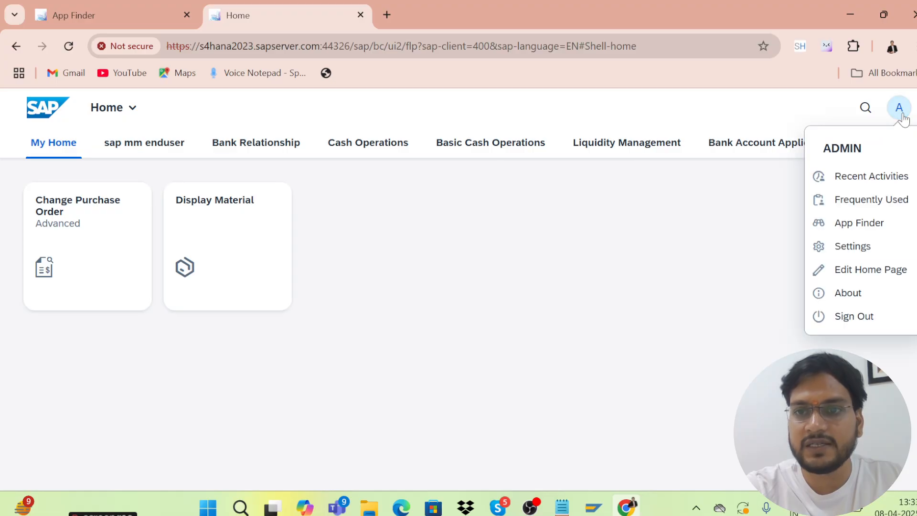
# Reopen Settings and view the User Activities page for recent-activity and frequent-app tracking
pyautogui.click(852, 246)
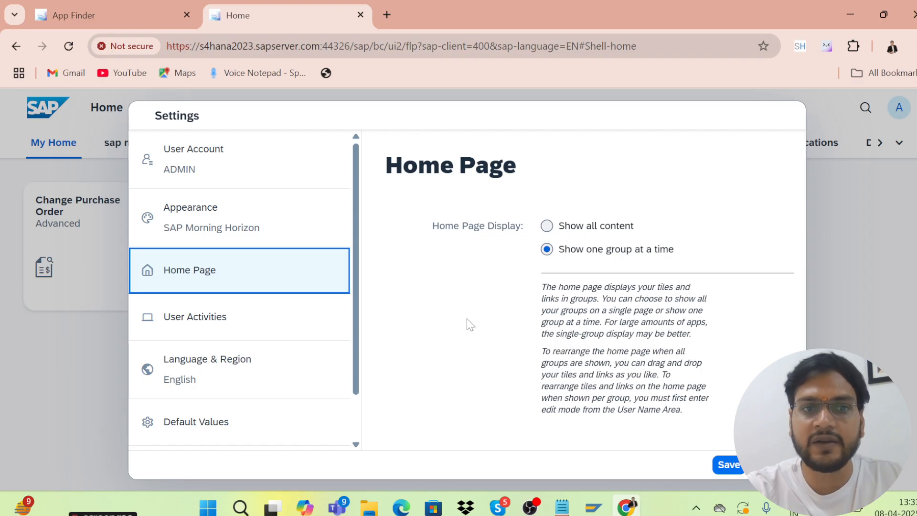
pyautogui.click(214, 321)
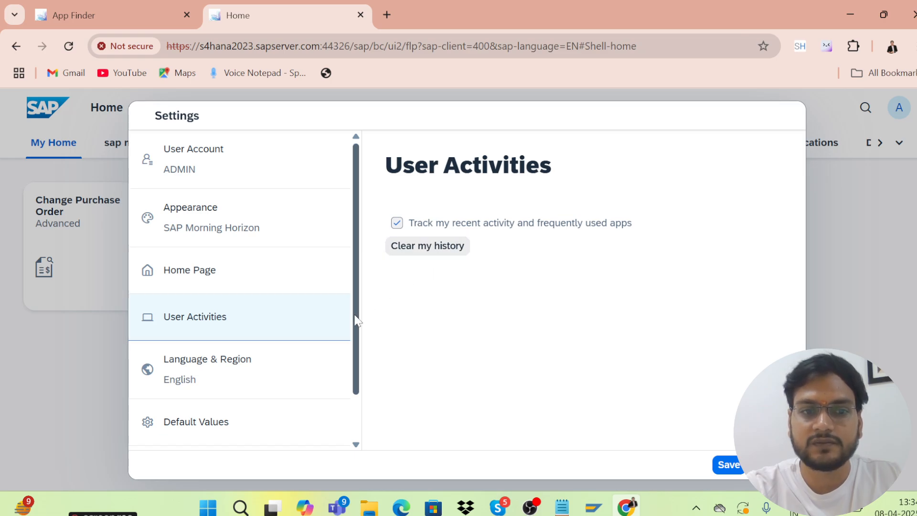
pyautogui.moveTo(354, 317); pyautogui.dragTo(360, 381)
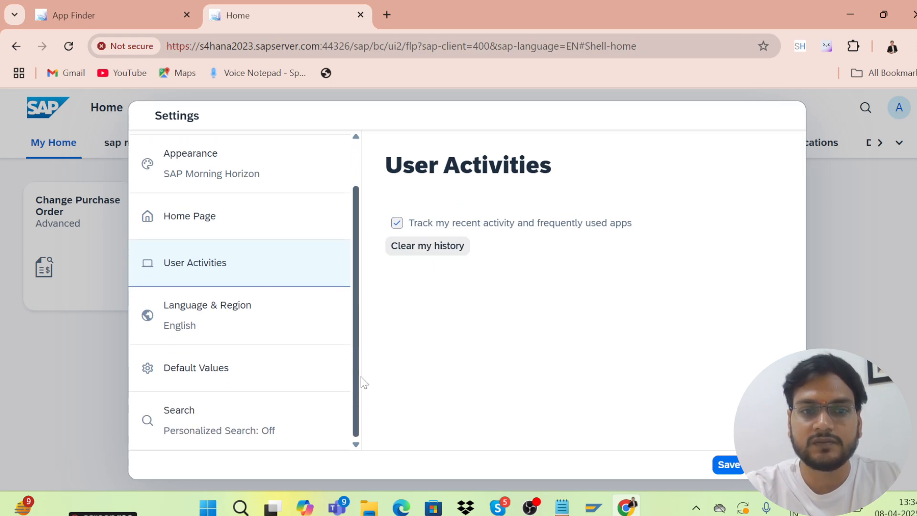
# Keep Language & Region at English, DD.MM.YYYY dates and 24-hour time, then save
pyautogui.click(246, 322)
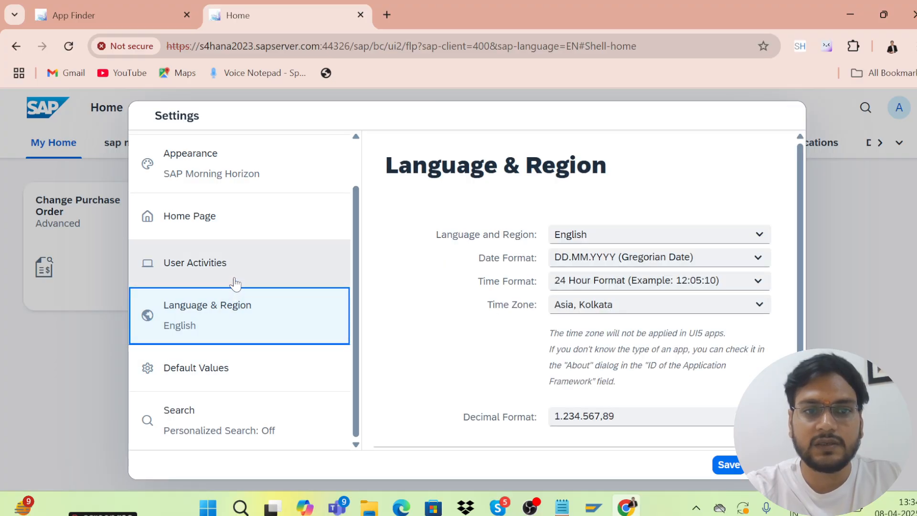
pyautogui.click(759, 235)
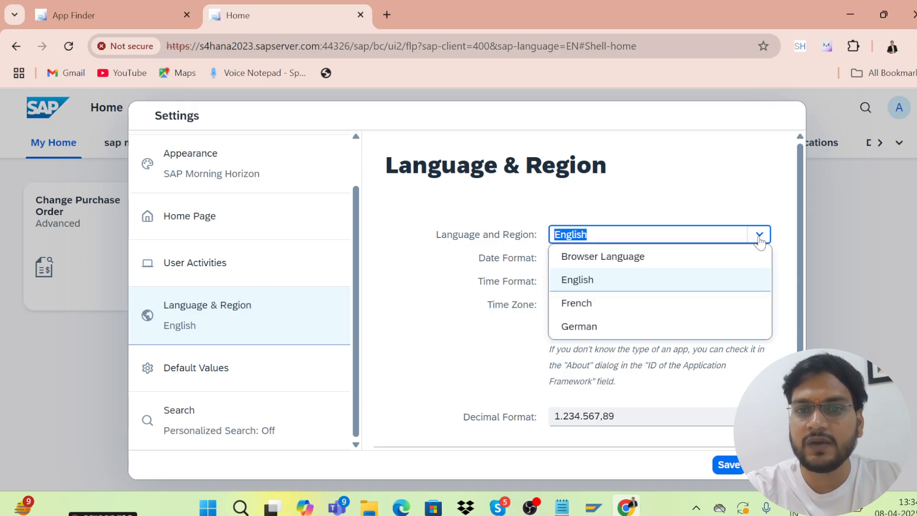
pyautogui.click(589, 281)
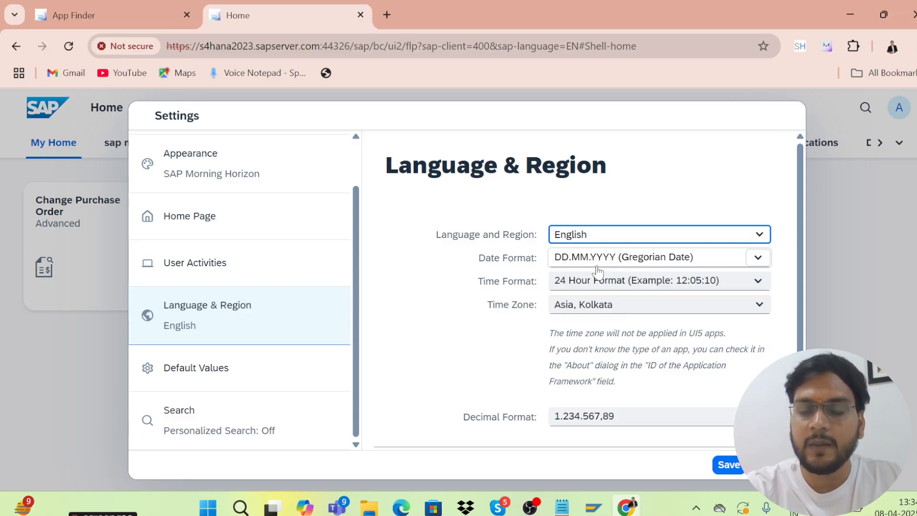
pyautogui.click(757, 257)
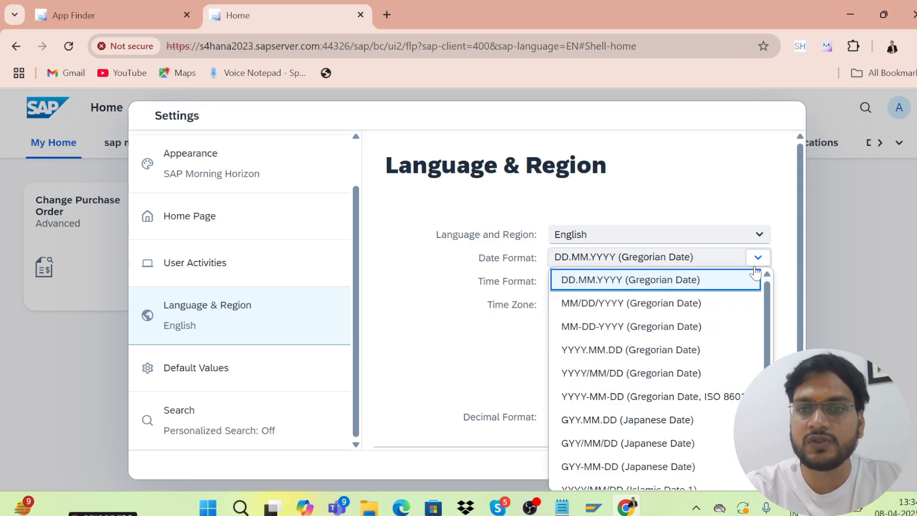
pyautogui.click(476, 367)
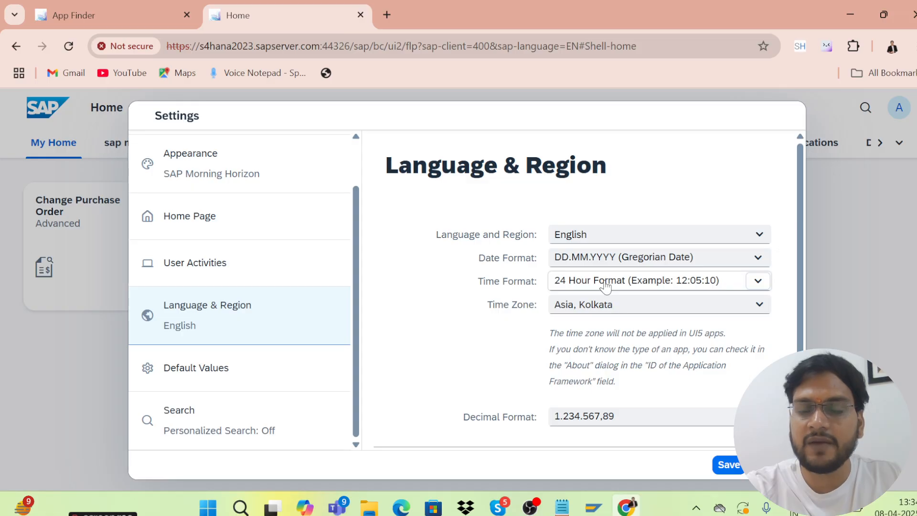
pyautogui.click(757, 282)
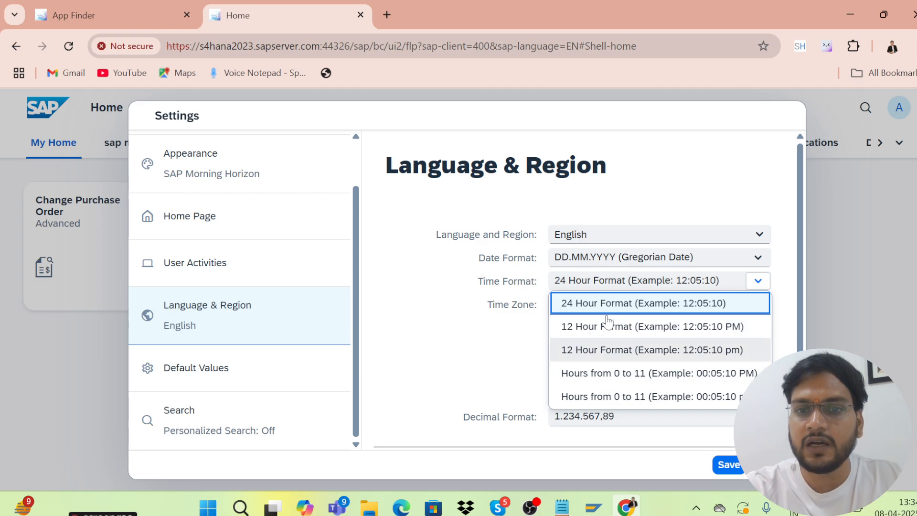
pyautogui.click(486, 402)
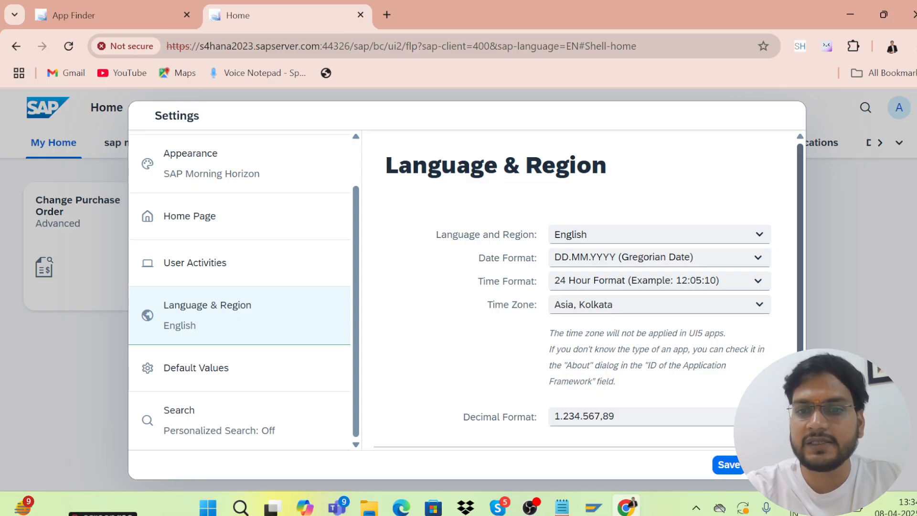
pyautogui.scroll(-1, 774, 296)
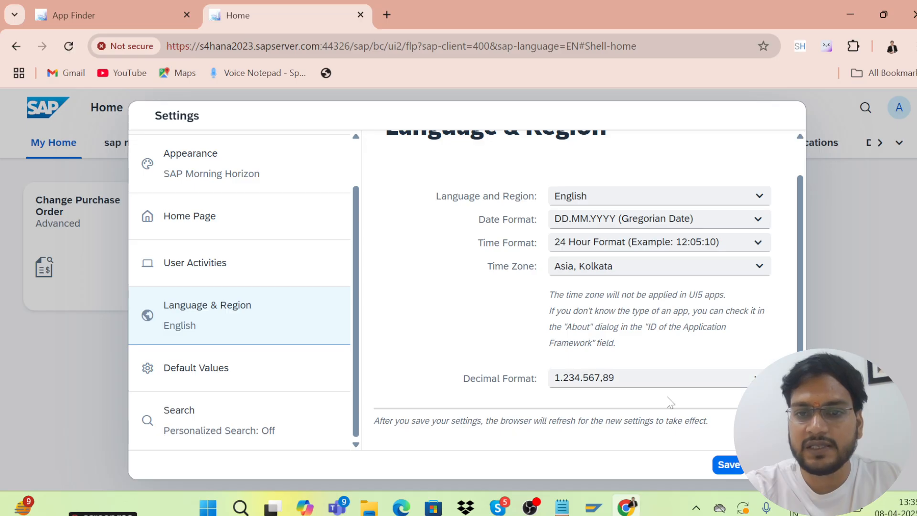
pyautogui.click(728, 466)
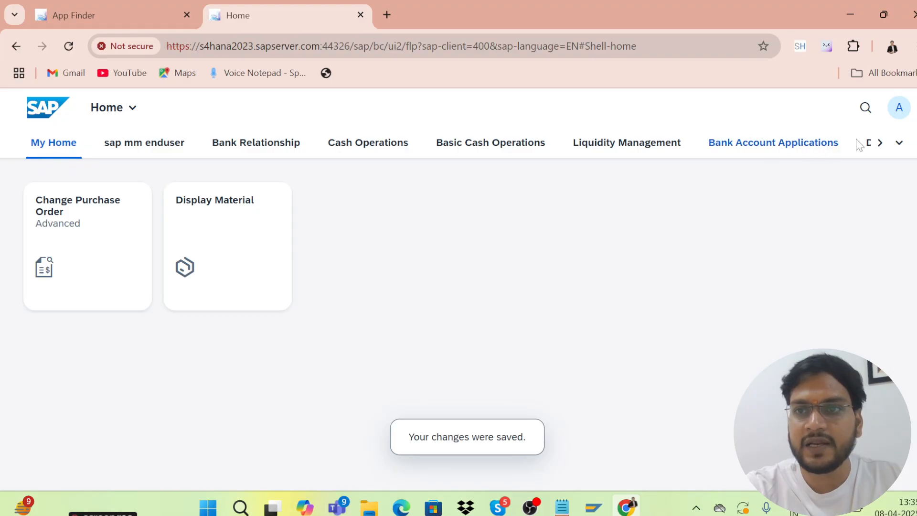
pyautogui.click(898, 107)
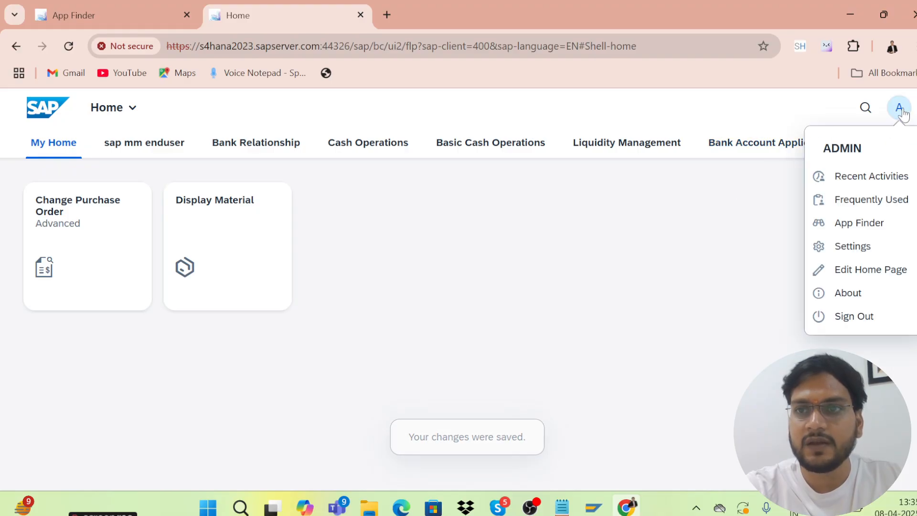
# Review the empty Default Values settings, wait out the unresponsive-page prompt, and save
pyautogui.click(837, 249)
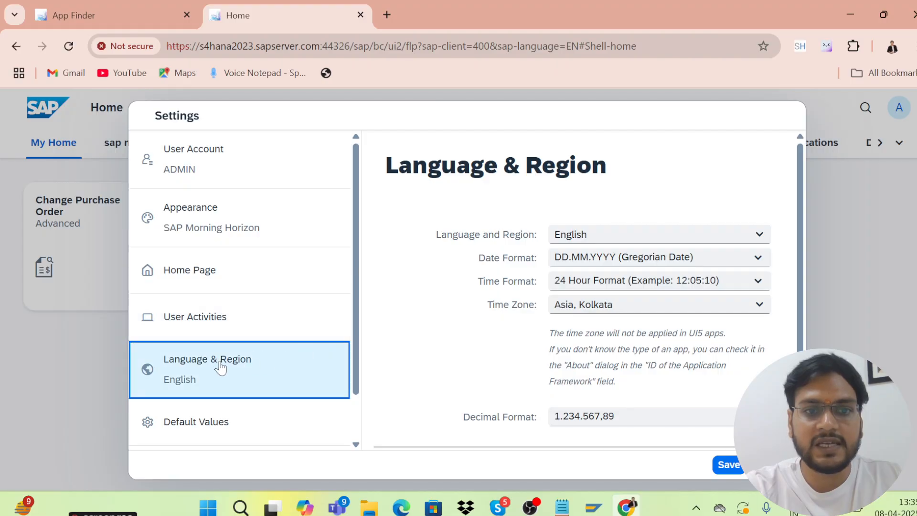
pyautogui.click(170, 429)
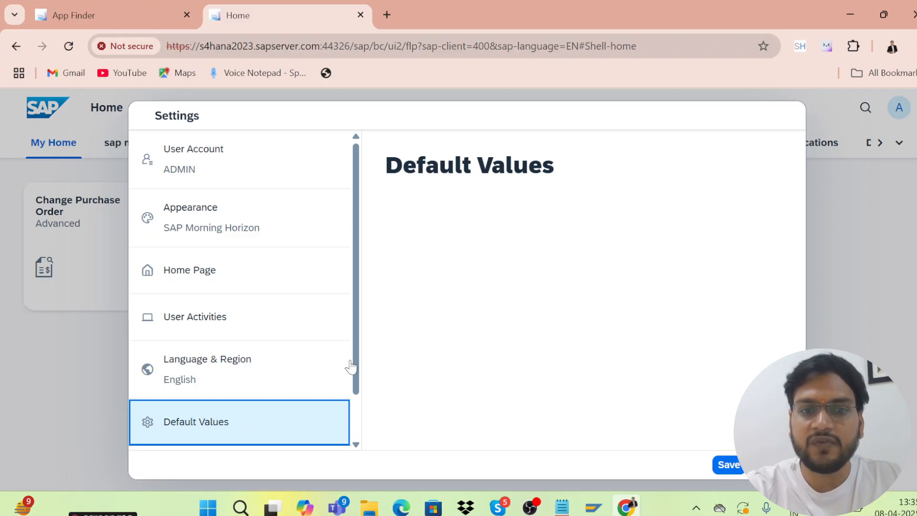
pyautogui.moveTo(355, 367); pyautogui.dragTo(369, 432)
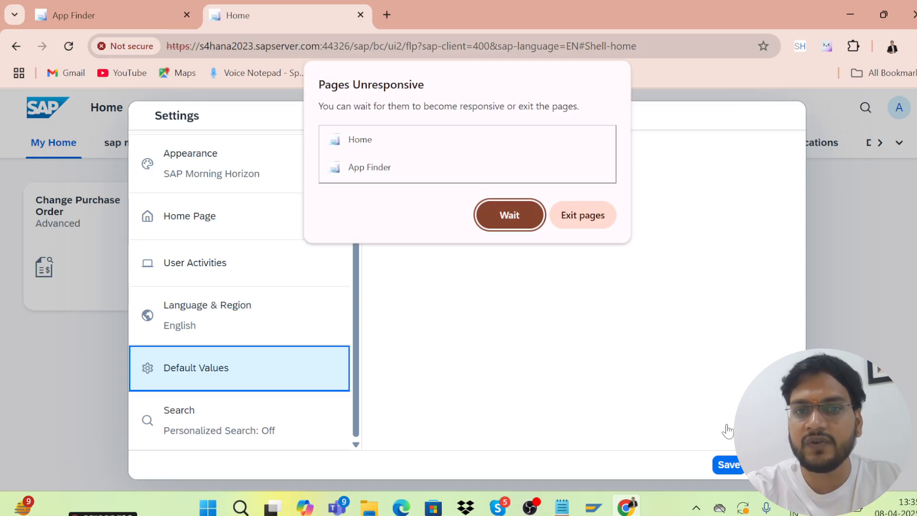
pyautogui.click(510, 215)
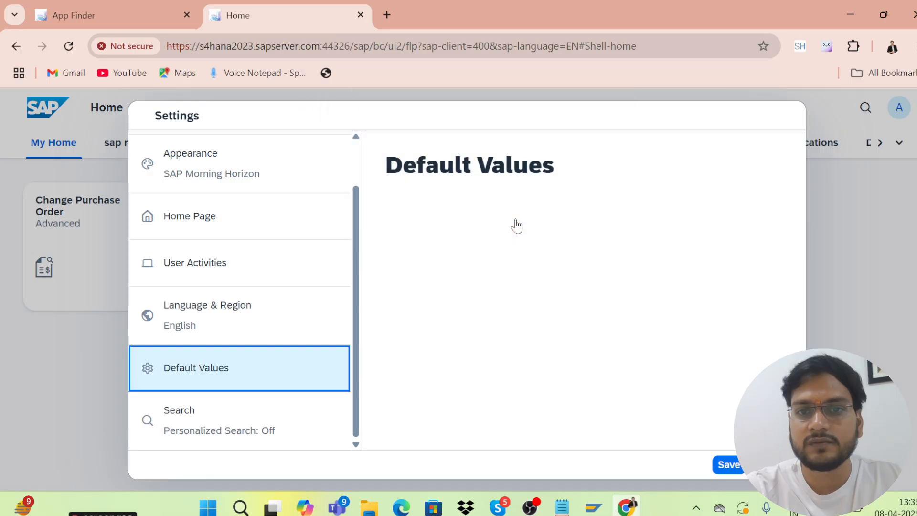
pyautogui.click(725, 466)
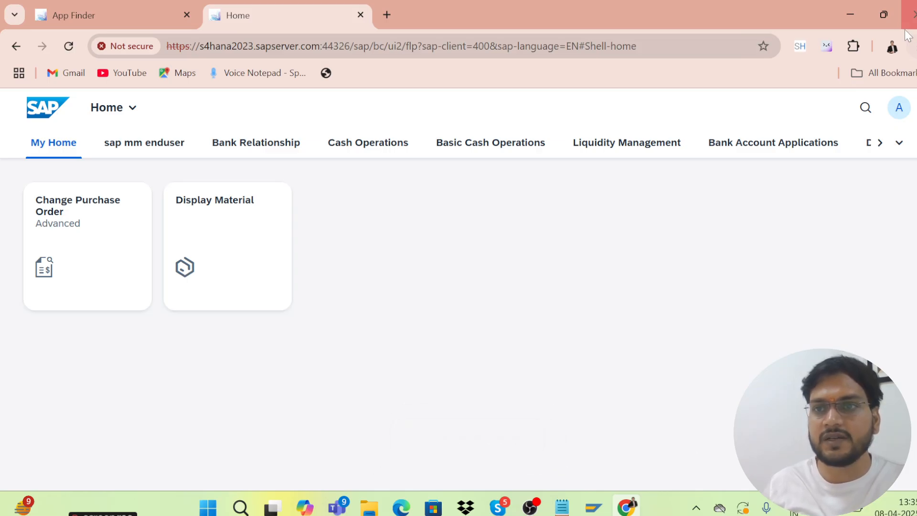
# Edit the home page, add an app to My Home, and show the Purchasing - Procurement Overview Page catalog
pyautogui.click(898, 107)
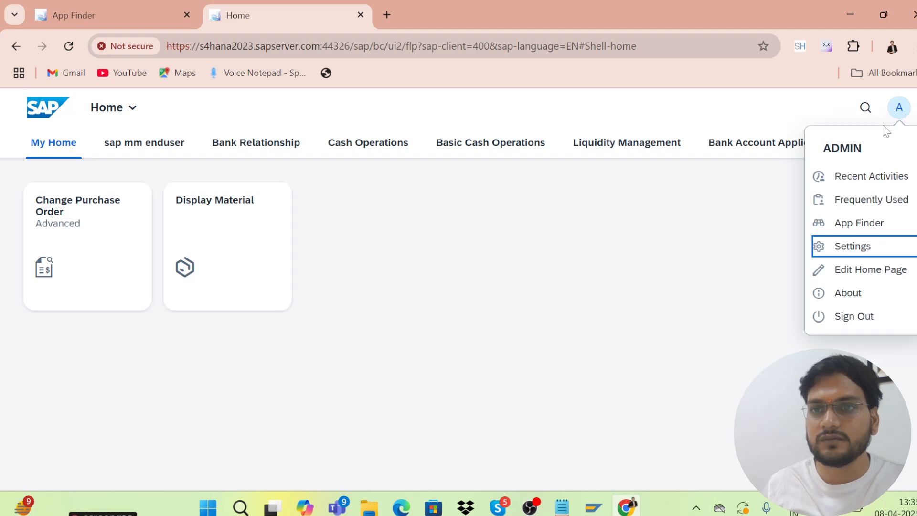
pyautogui.click(850, 271)
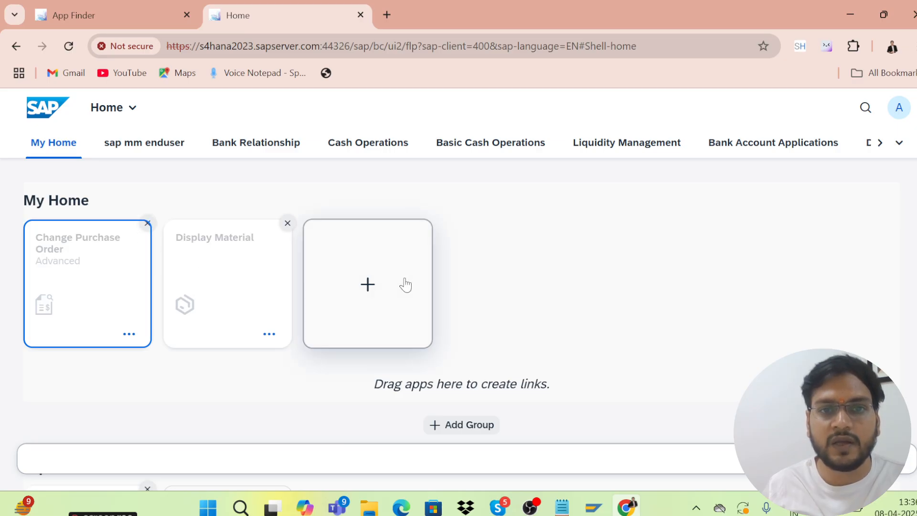
pyautogui.click(367, 286)
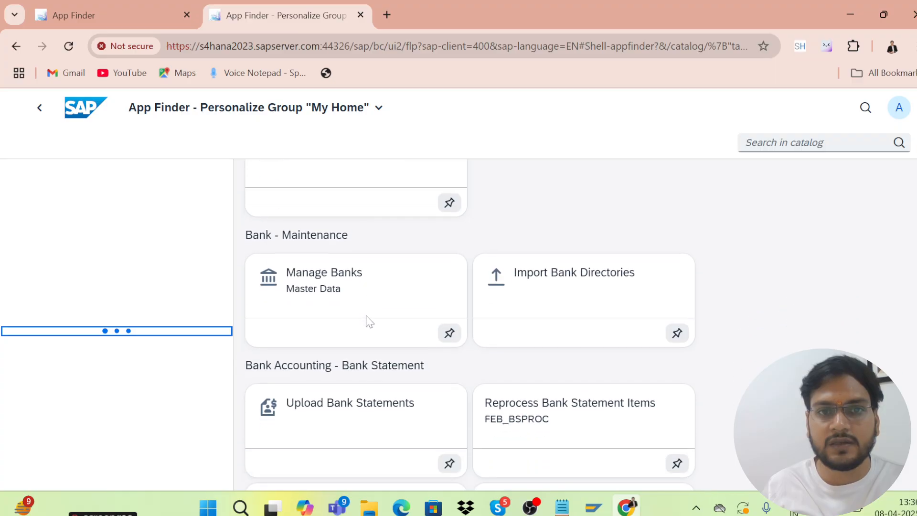
pyautogui.scroll(-5, 368, 321)
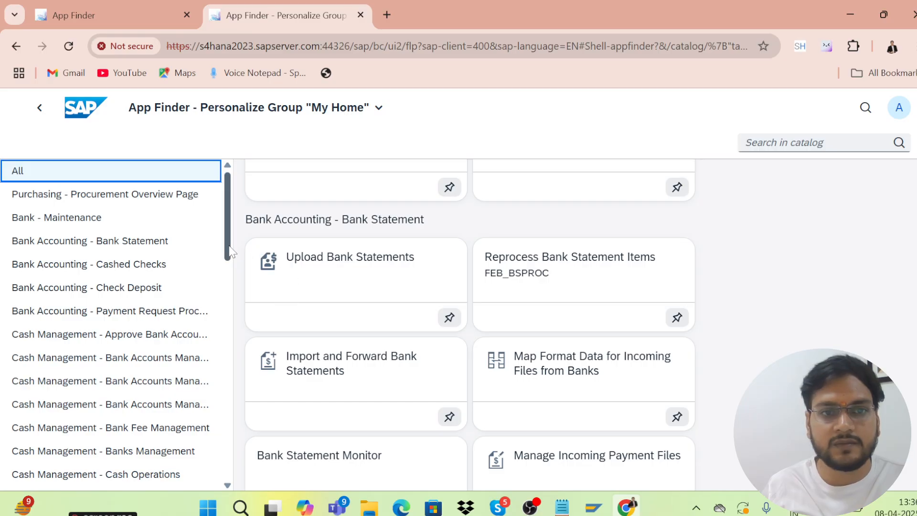
pyautogui.moveTo(229, 246); pyautogui.dragTo(228, 248)
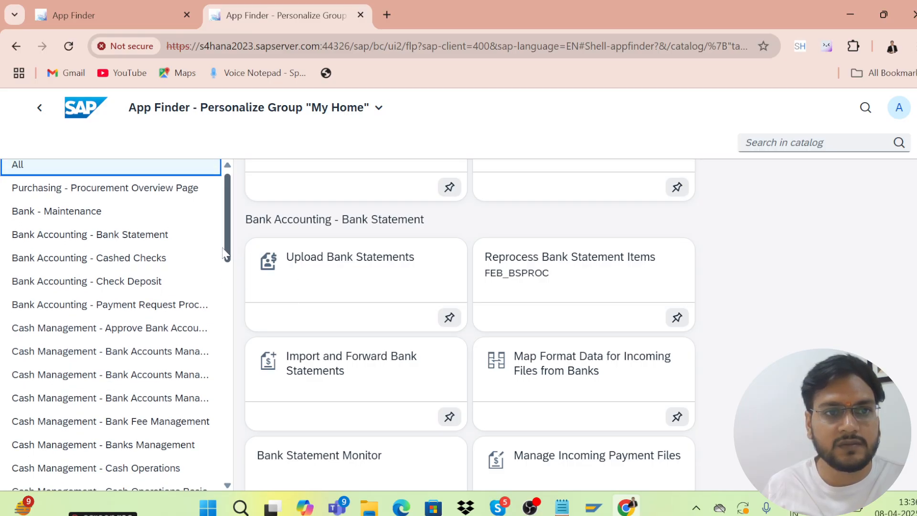
pyautogui.click(160, 191)
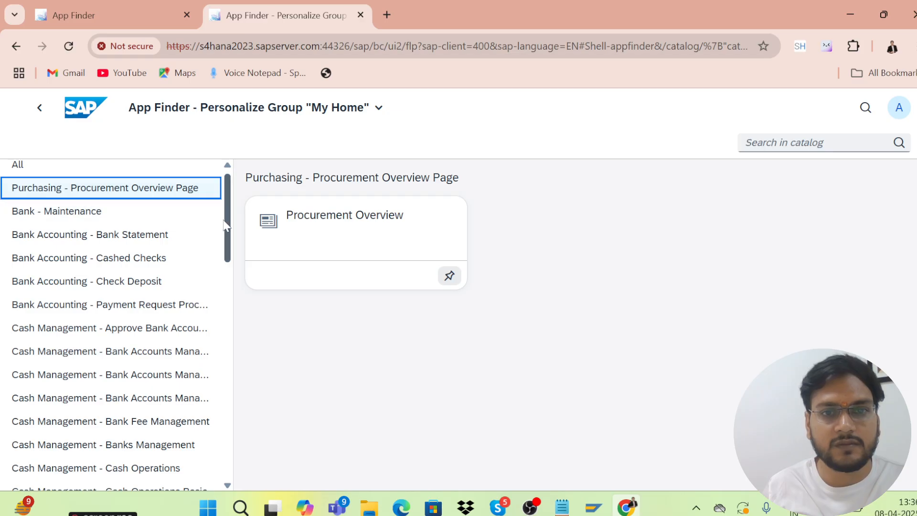
# Pin Product List from the Master Data - Product Display catalog to My Home
pyautogui.moveTo(229, 234); pyautogui.dragTo(236, 341)
pyautogui.click(147, 307)
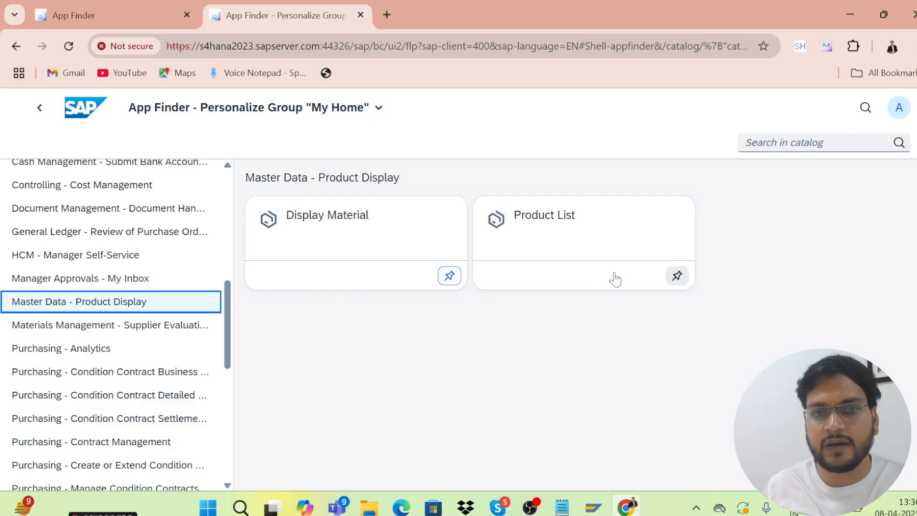
pyautogui.click(677, 276)
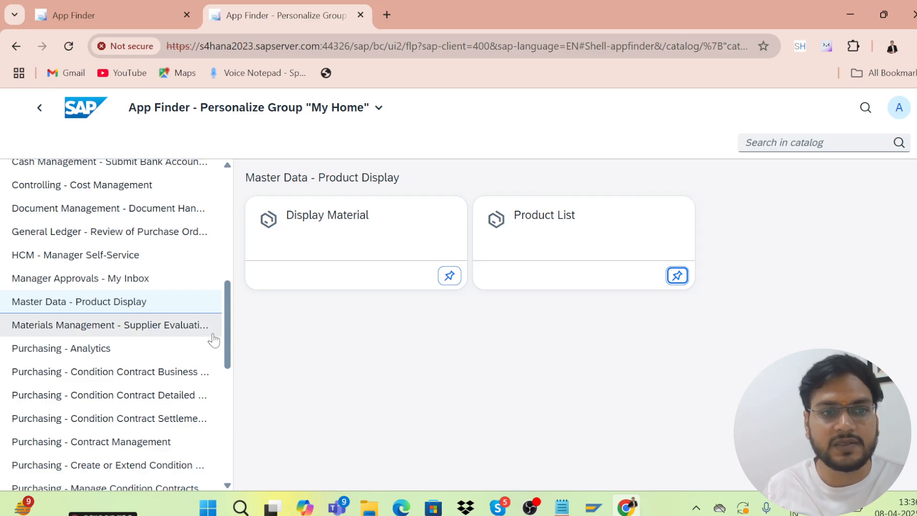
pyautogui.click(95, 330)
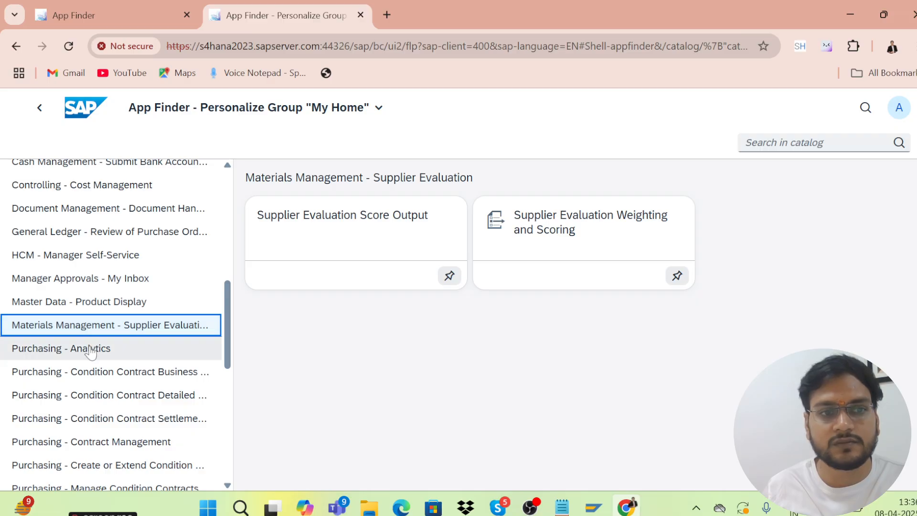
# Browse the Analytics and Condition Contract catalogs, then list the Purchasing - Contract Management apps
pyautogui.click(93, 348)
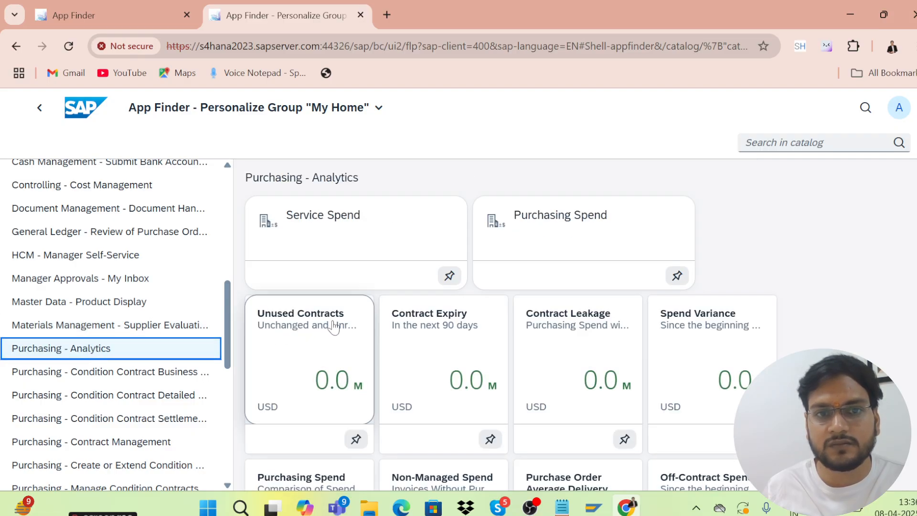
pyautogui.scroll(-5, 335, 327)
pyautogui.scroll(5, 344, 324)
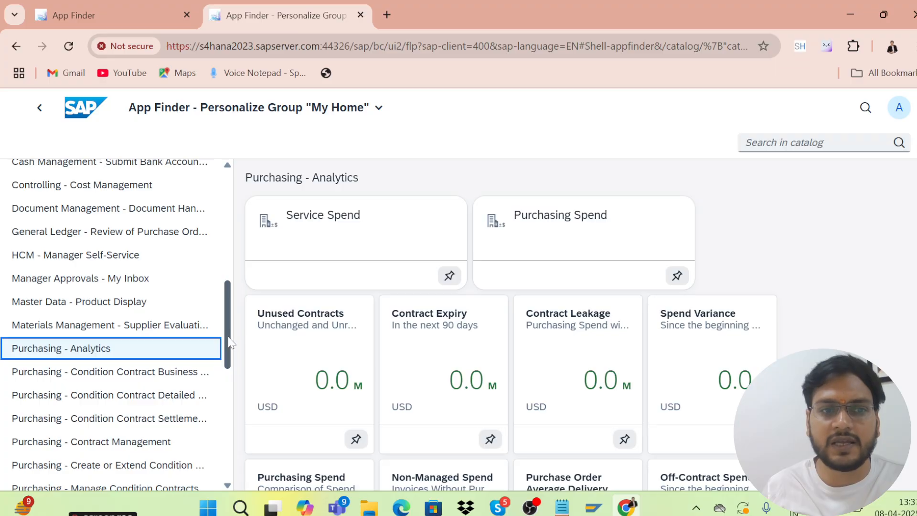
pyautogui.scroll(-2, 229, 343)
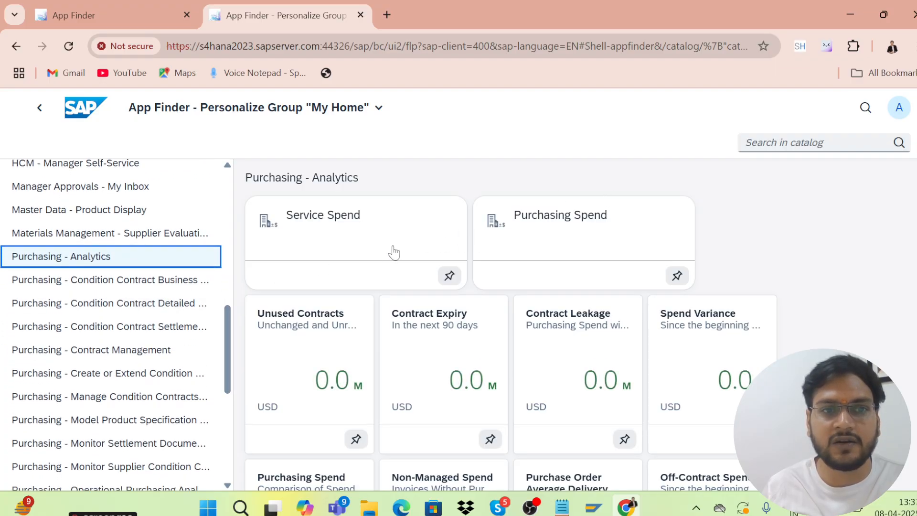
pyautogui.click(61, 289)
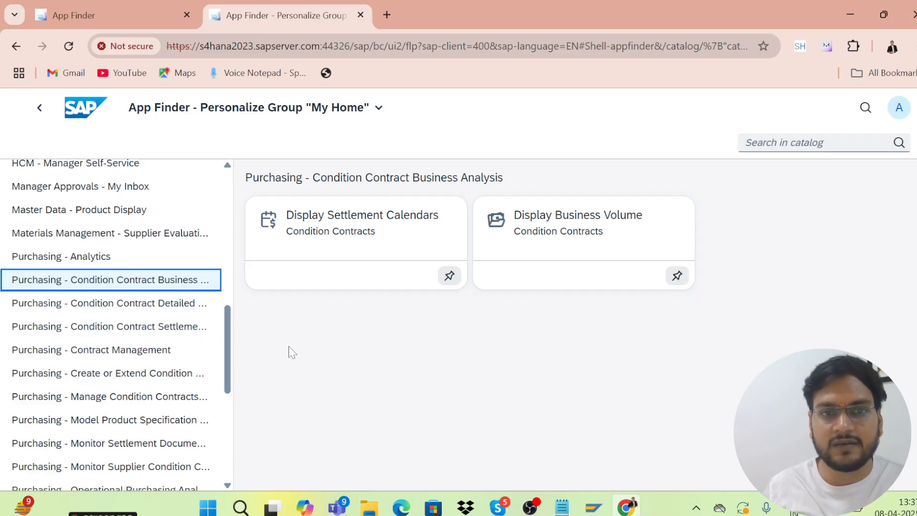
pyautogui.click(137, 305)
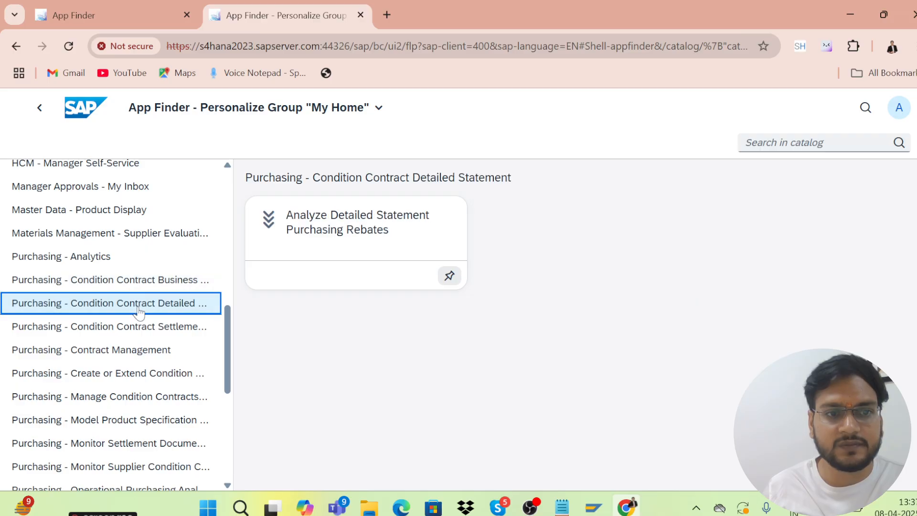
pyautogui.scroll(-1, 171, 327)
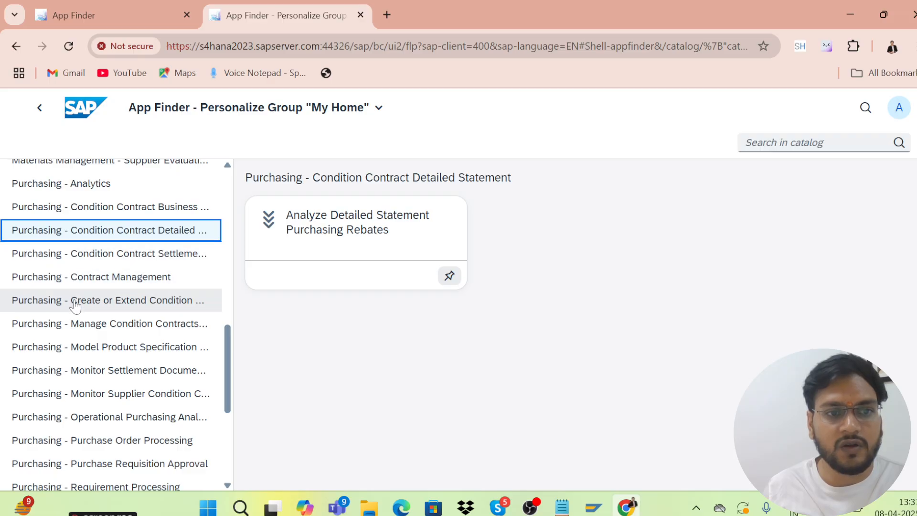
pyautogui.click(92, 284)
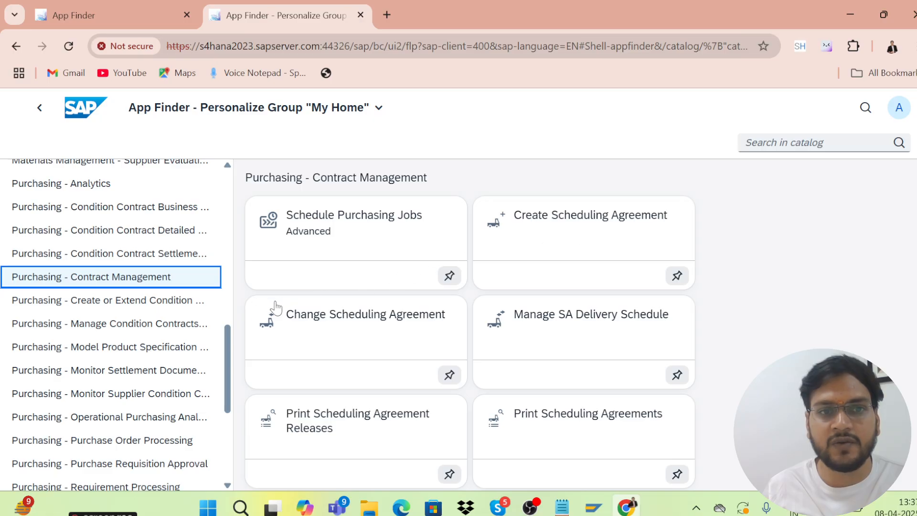
pyautogui.scroll(-3, 112, 325)
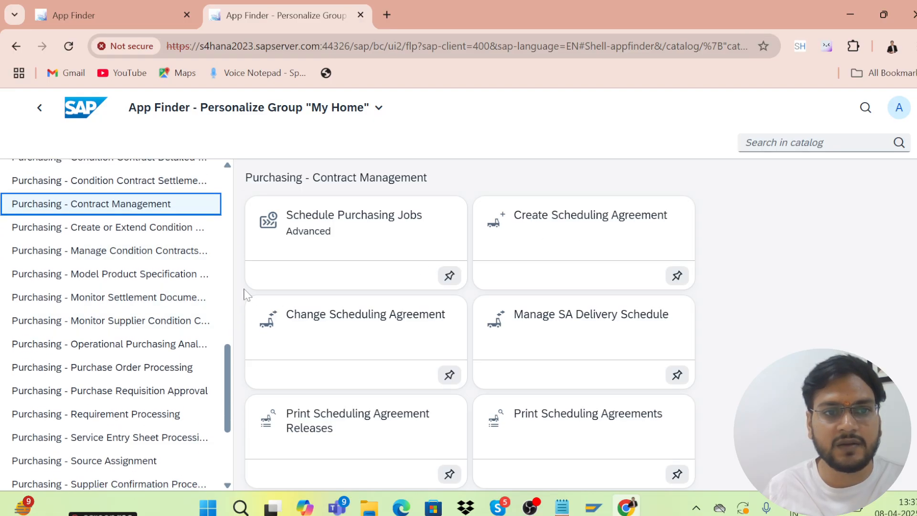
pyautogui.scroll(-3, 110, 310)
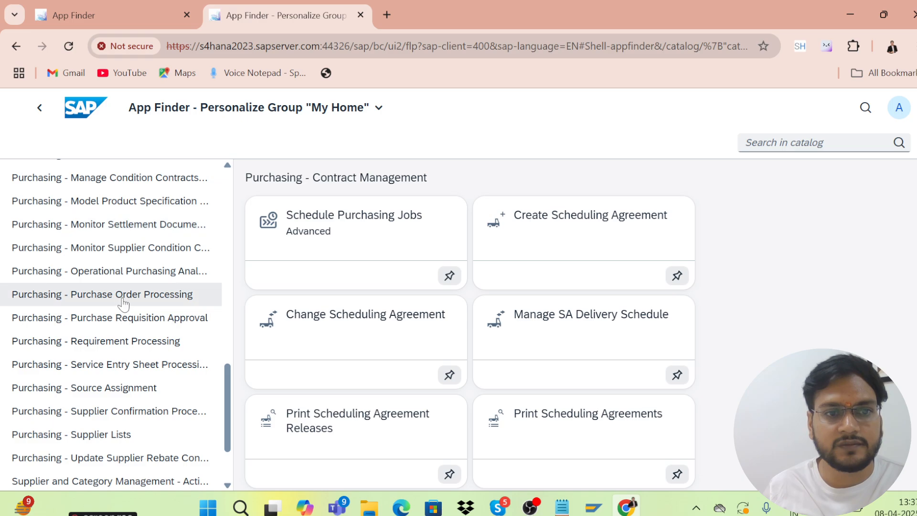
# Pin Create Purchase Order, both Display Purchasing Documents apps and Print Purchase Orders; unpin Change Purchase Order
pyautogui.click(123, 298)
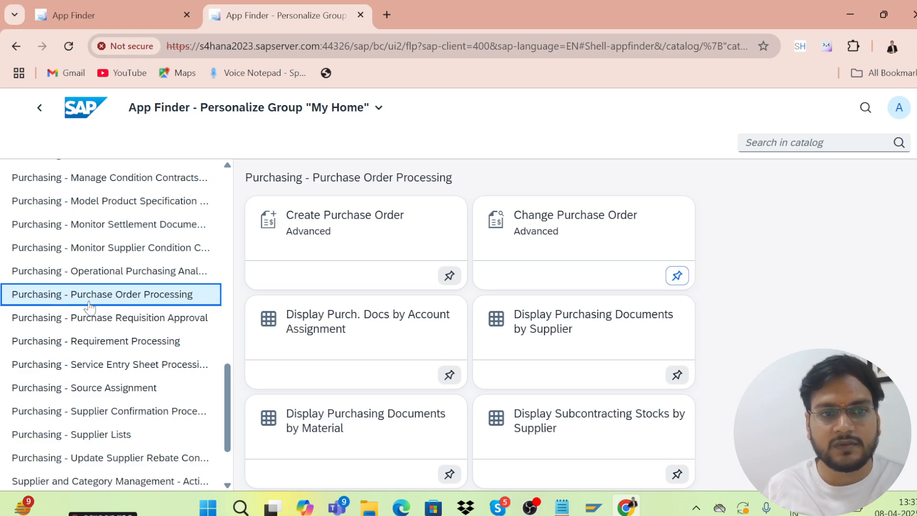
pyautogui.click(446, 277)
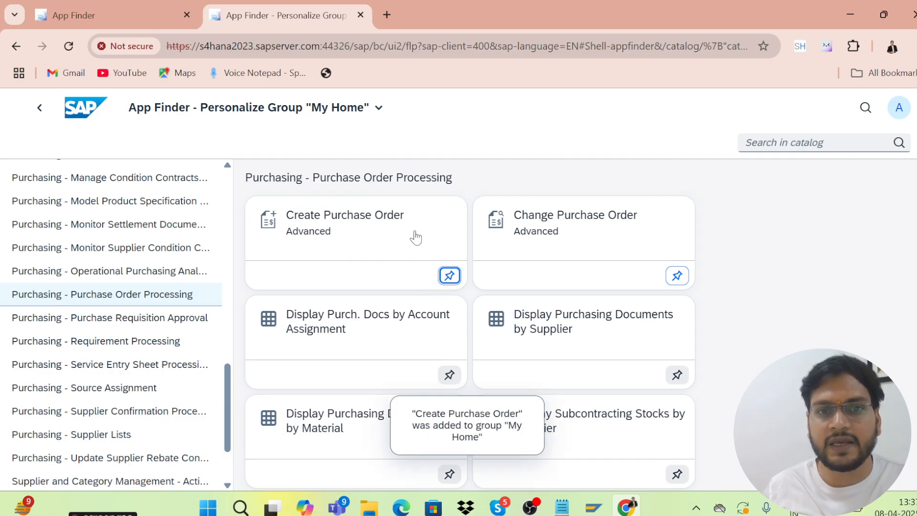
pyautogui.click(677, 275)
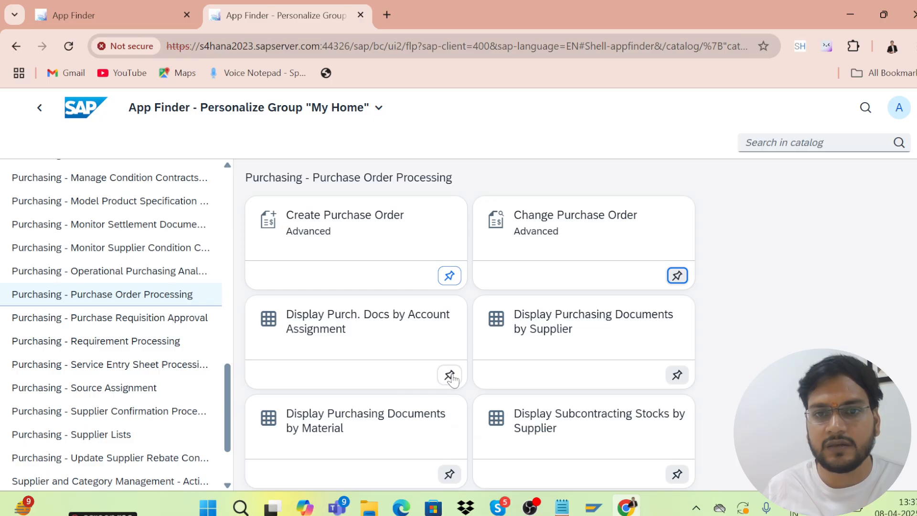
pyautogui.click(677, 375)
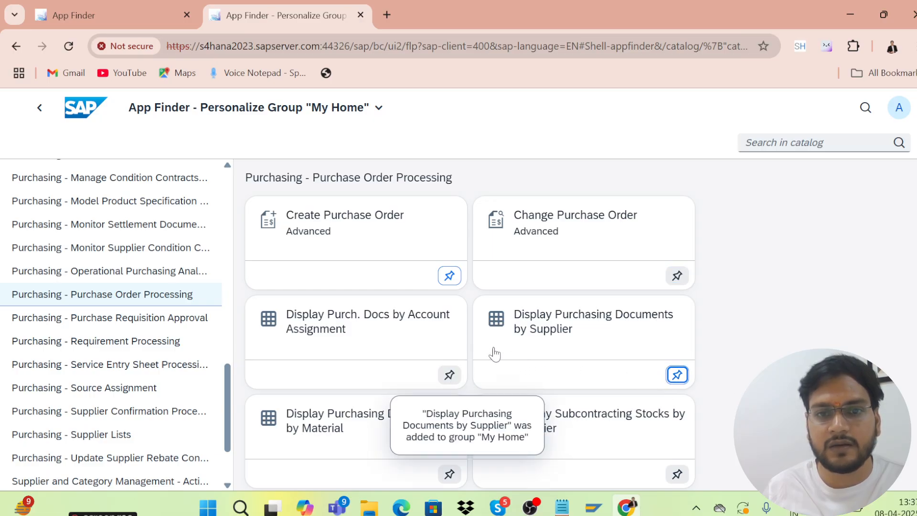
pyautogui.scroll(-3, 494, 354)
pyautogui.click(449, 328)
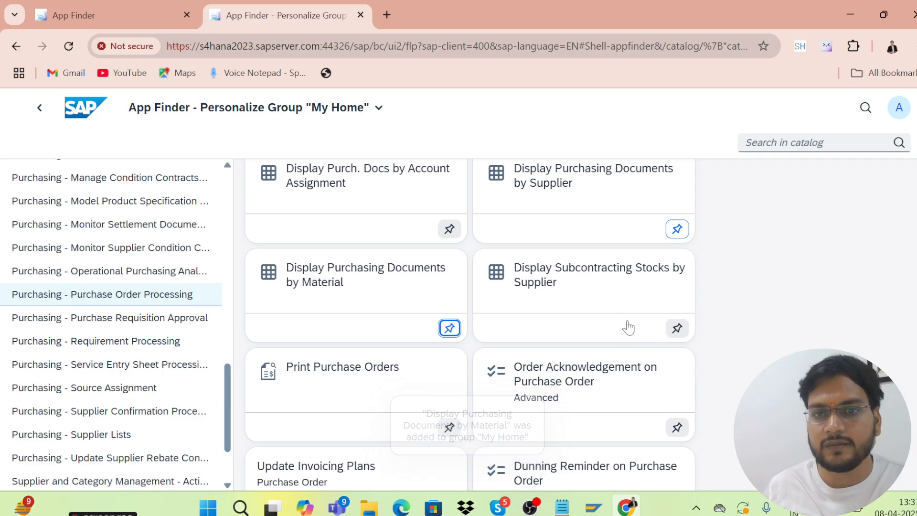
pyautogui.scroll(-2, 628, 327)
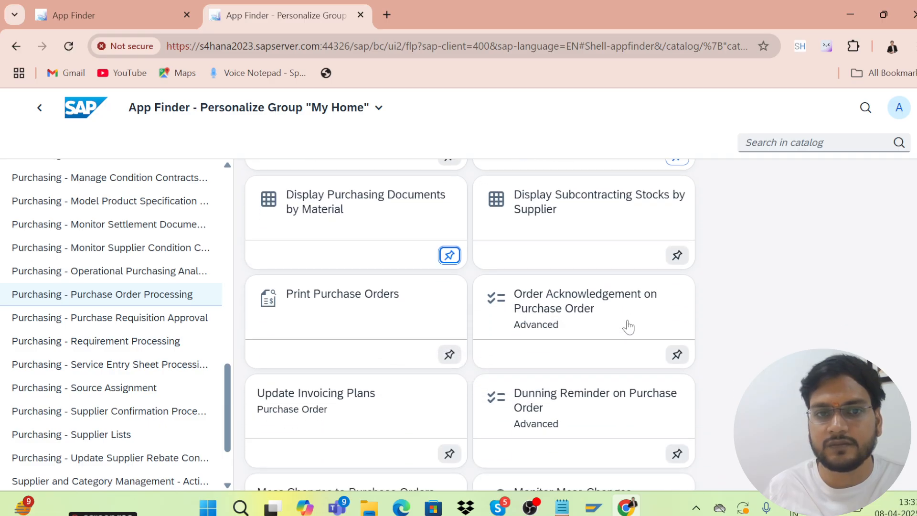
pyautogui.click(450, 355)
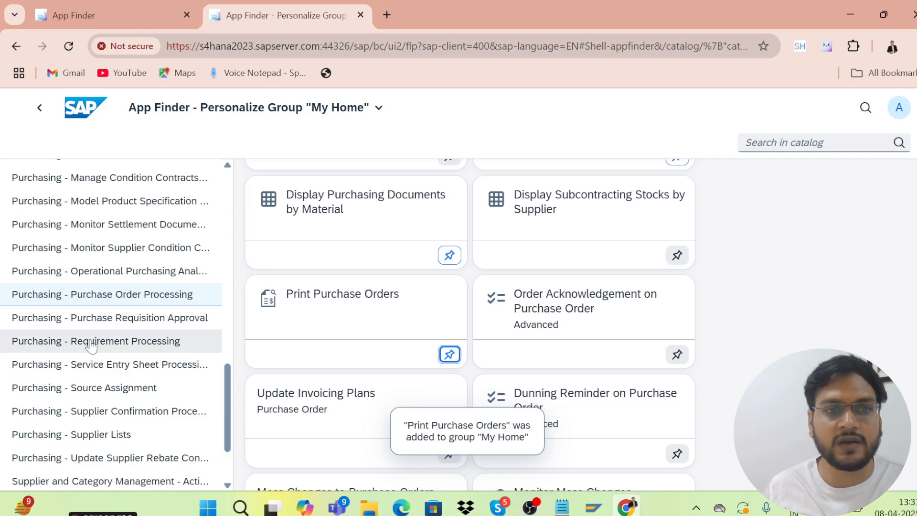
pyautogui.click(103, 329)
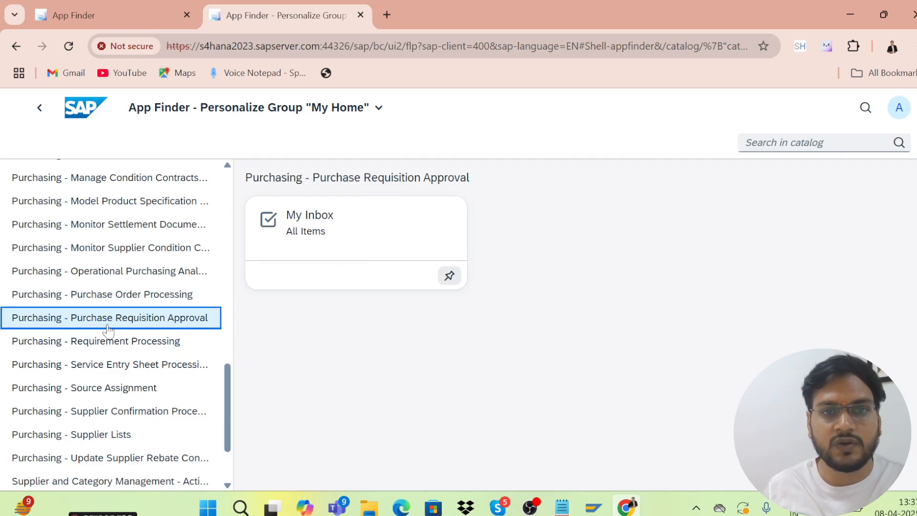
# From Requirement Processing, pin Create Purchase Requisition, the requisition-assignment PO app and Display Purchase Requisitions
pyautogui.click(122, 341)
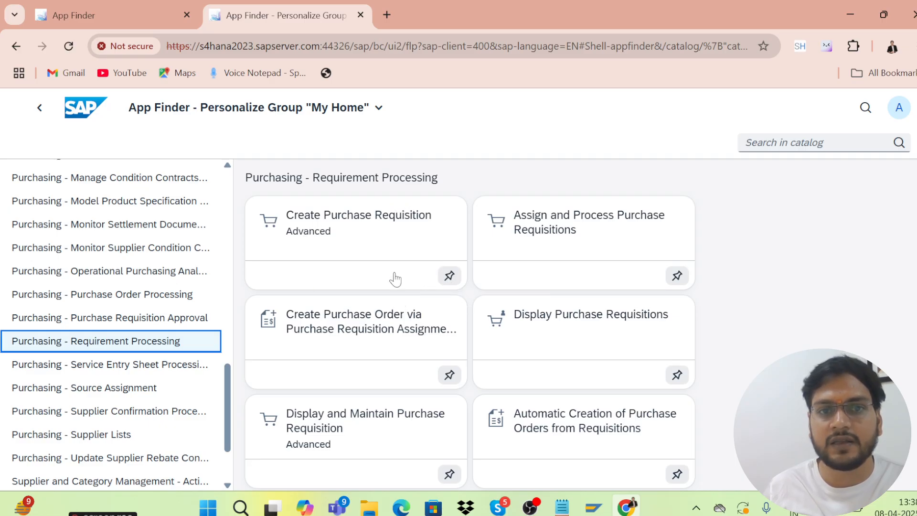
pyautogui.click(447, 276)
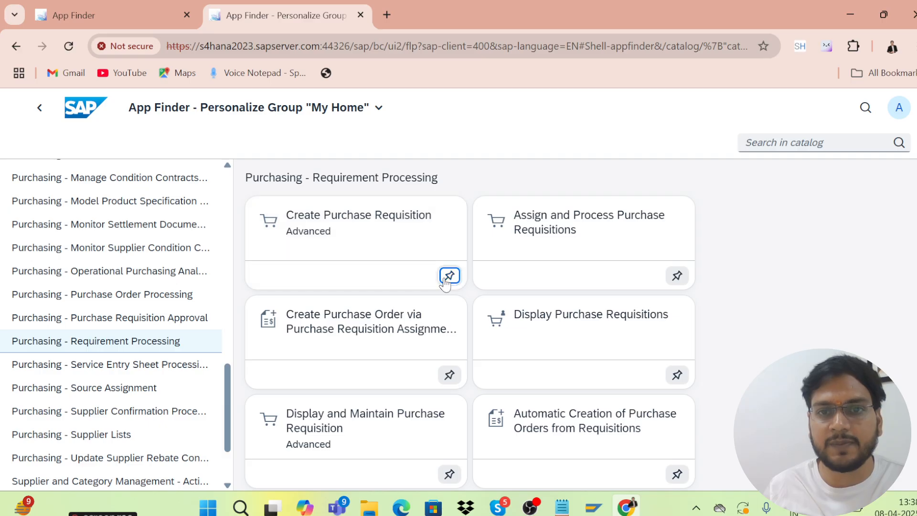
pyautogui.scroll(-1, 355, 348)
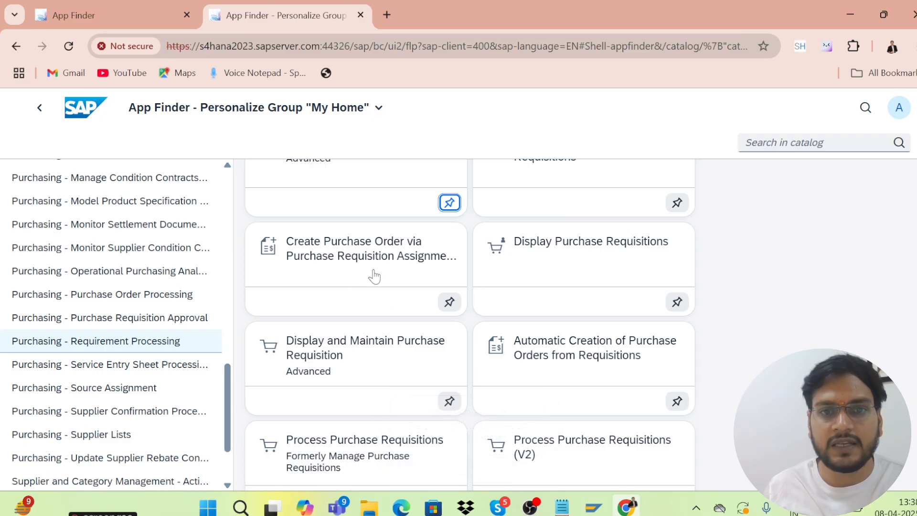
pyautogui.click(448, 302)
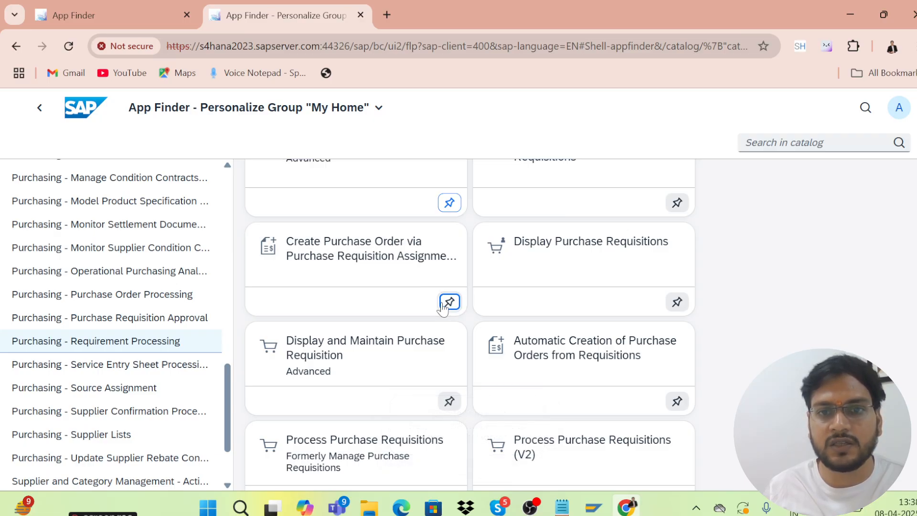
pyautogui.click(677, 302)
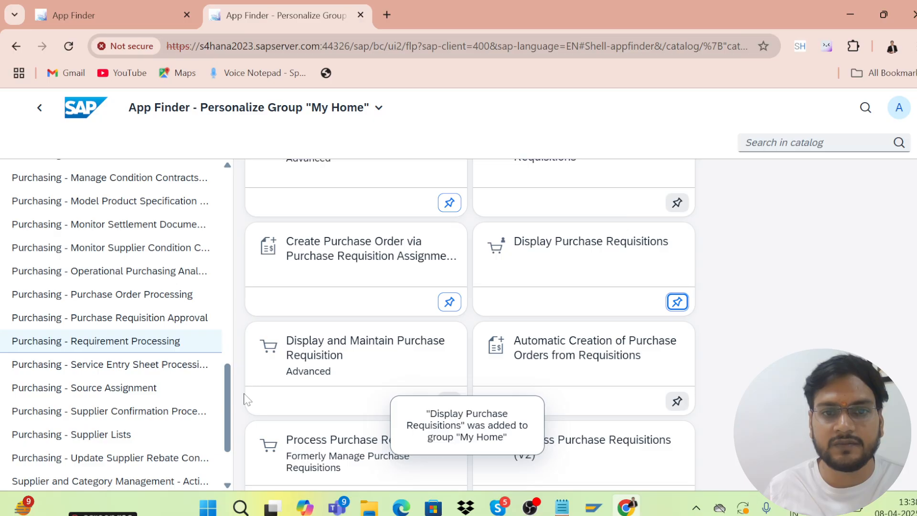
# Pin Create Purchasing Info Record from the Purchasing - Source Assignment catalog to My Home
pyautogui.scroll(-2, 232, 405)
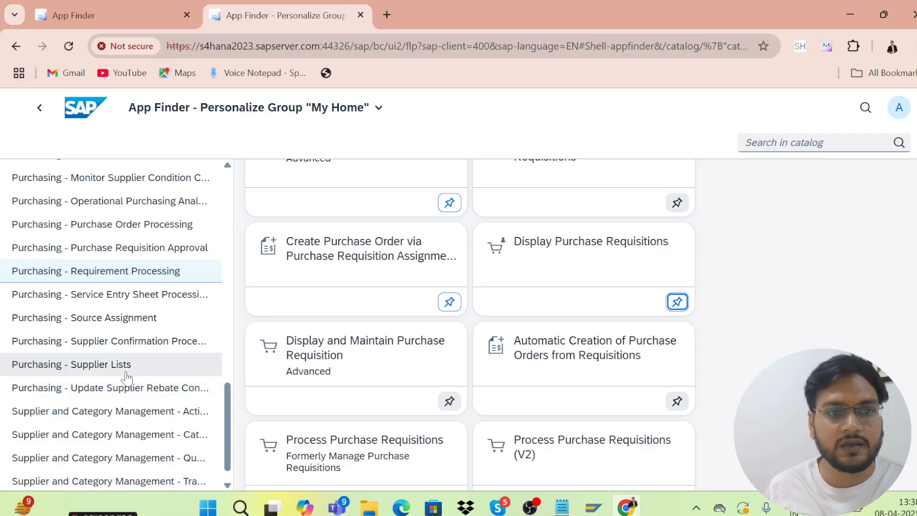
pyautogui.click(120, 304)
pyautogui.click(116, 322)
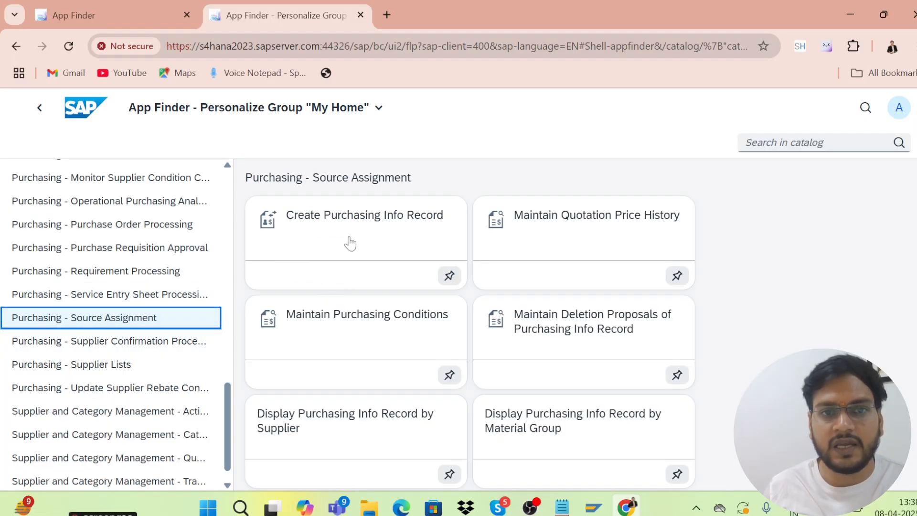
pyautogui.click(449, 277)
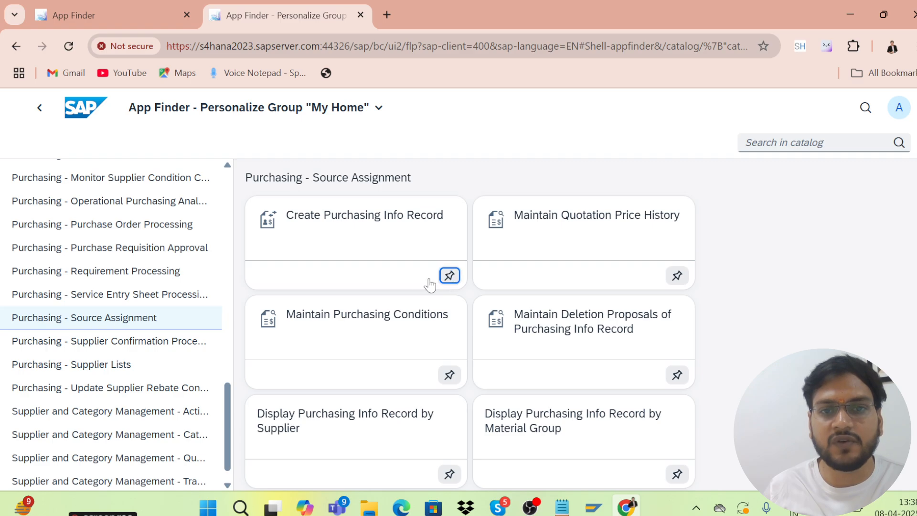
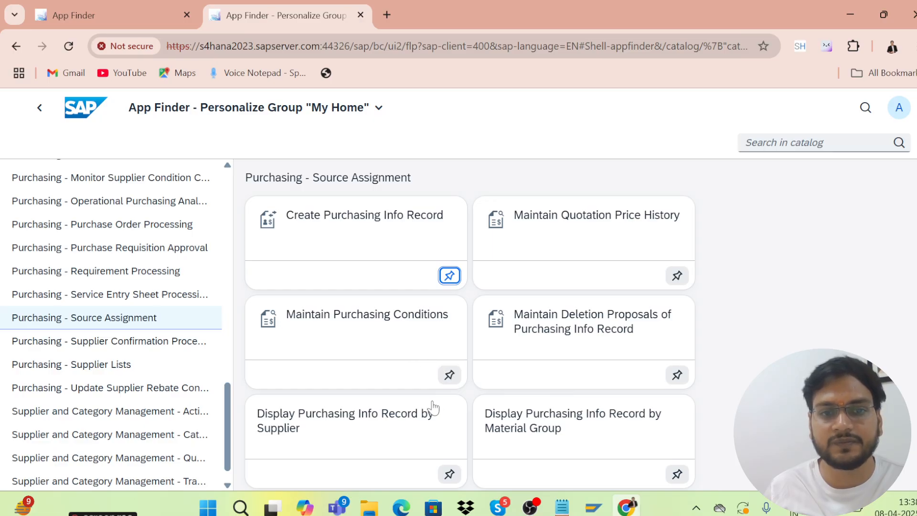
# Pin Maintain Purchasing Conditions to the My Home group
pyautogui.click(449, 375)
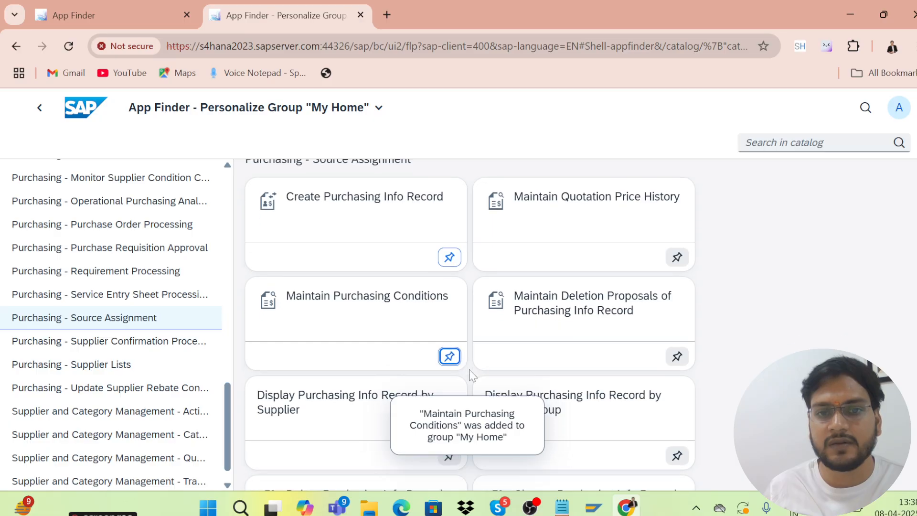
pyautogui.scroll(-2, 465, 372)
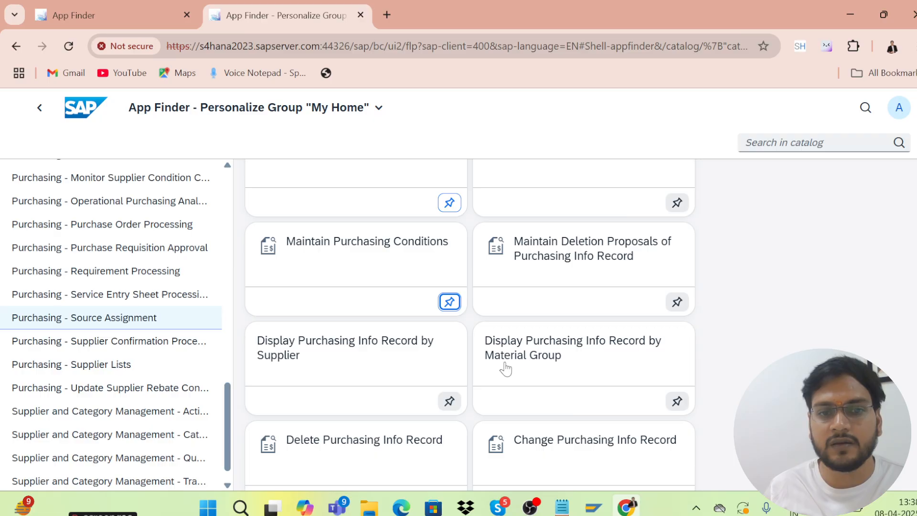
pyautogui.scroll(-5, 516, 352)
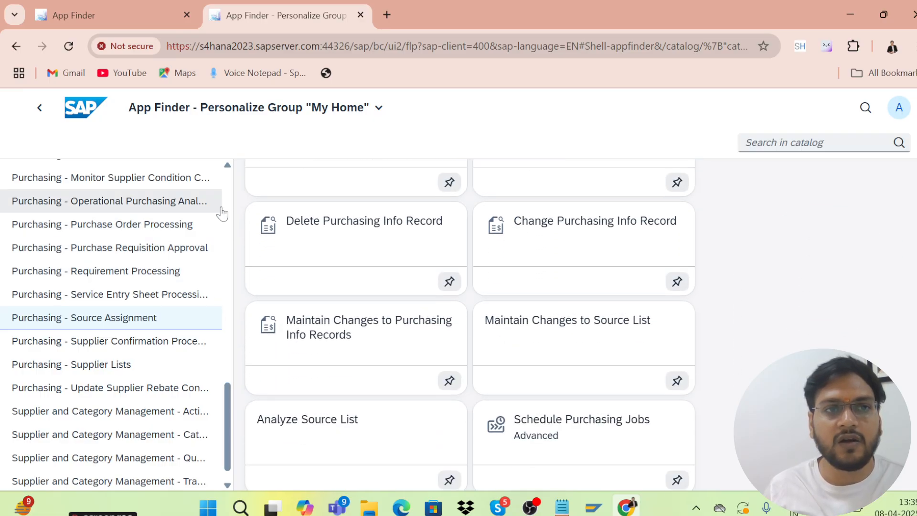
# Step back through the catalogs to the Purchasing - Procurement Overview Page catalog
pyautogui.click(41, 110)
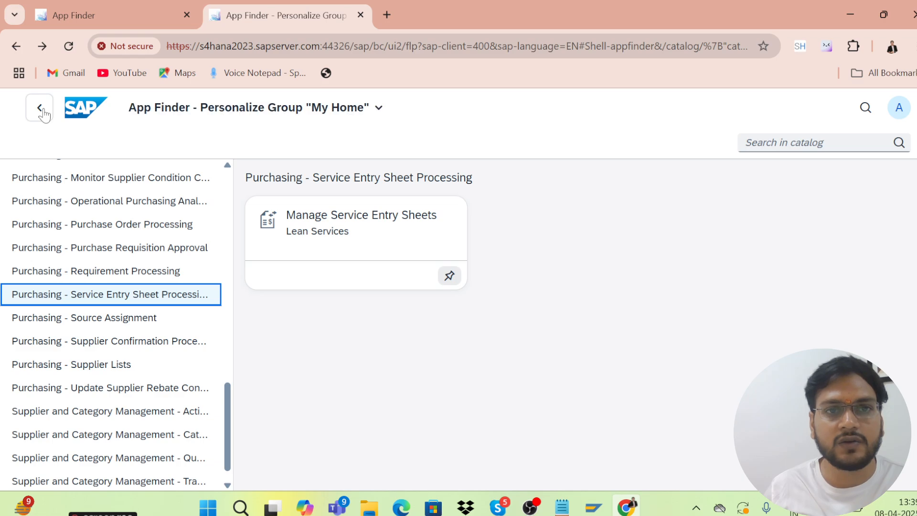
pyautogui.click(42, 111)
pyautogui.click(42, 111)
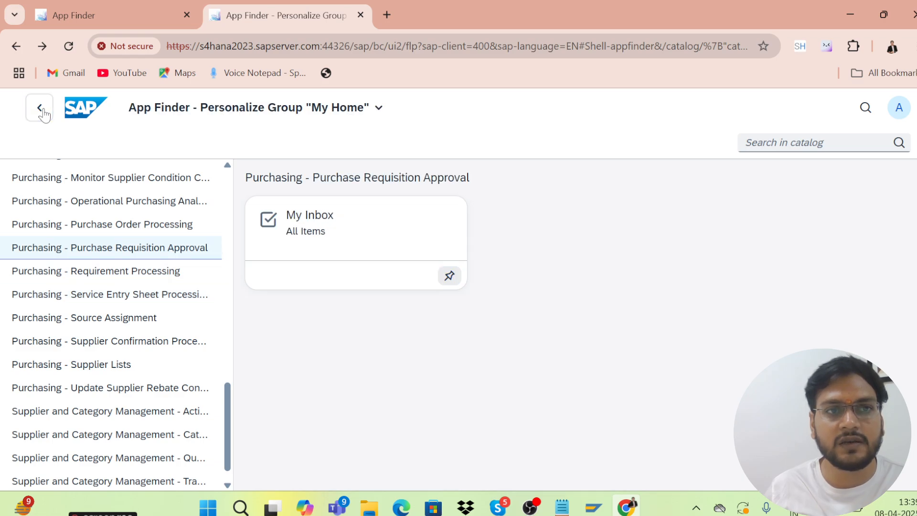
pyautogui.click(42, 110)
pyautogui.click(42, 111)
pyautogui.click(42, 111)
pyautogui.click(42, 111)
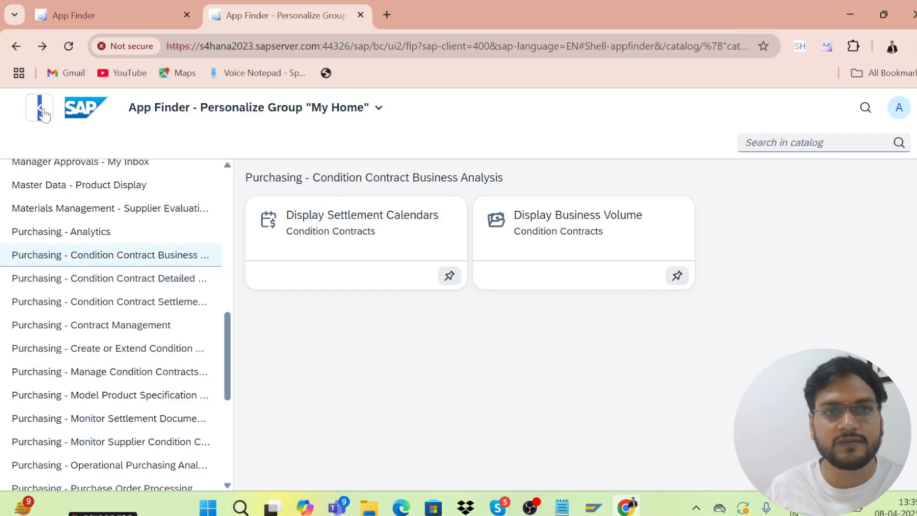
pyautogui.click(42, 111)
pyautogui.click(42, 111)
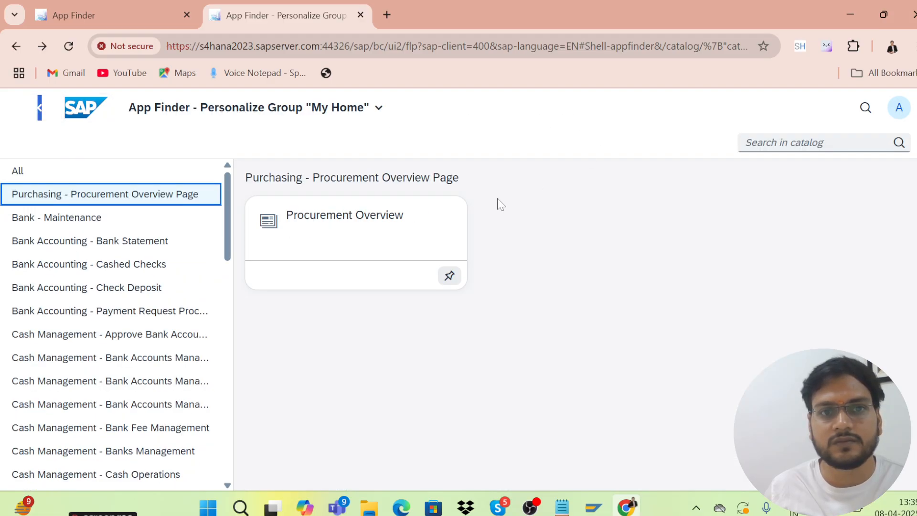
pyautogui.click(19, 41)
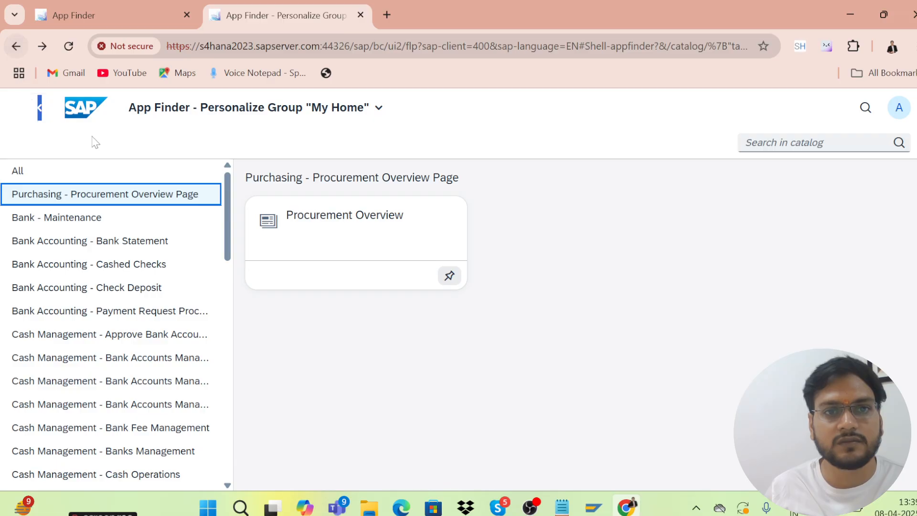
# Save the Home Page setting 'Show one group at a time' in Settings, then return to My Home
pyautogui.click(899, 117)
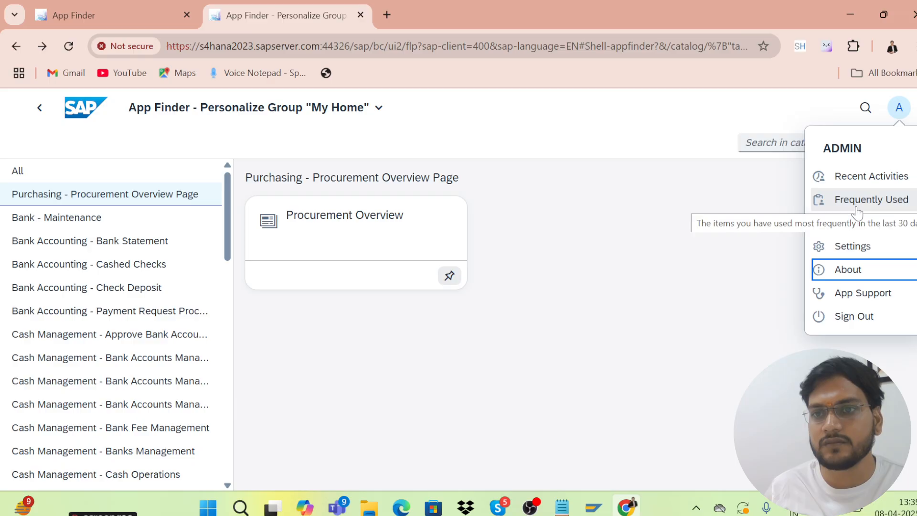
pyautogui.click(855, 248)
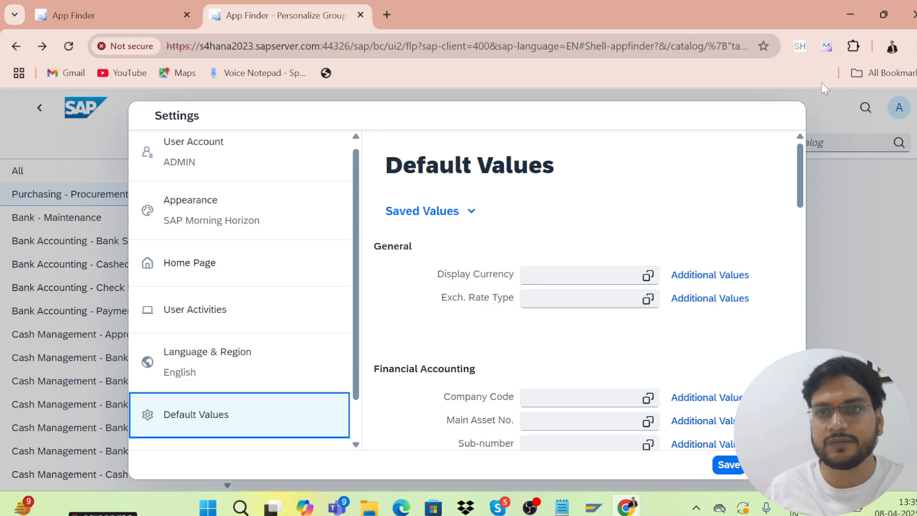
pyautogui.click(215, 269)
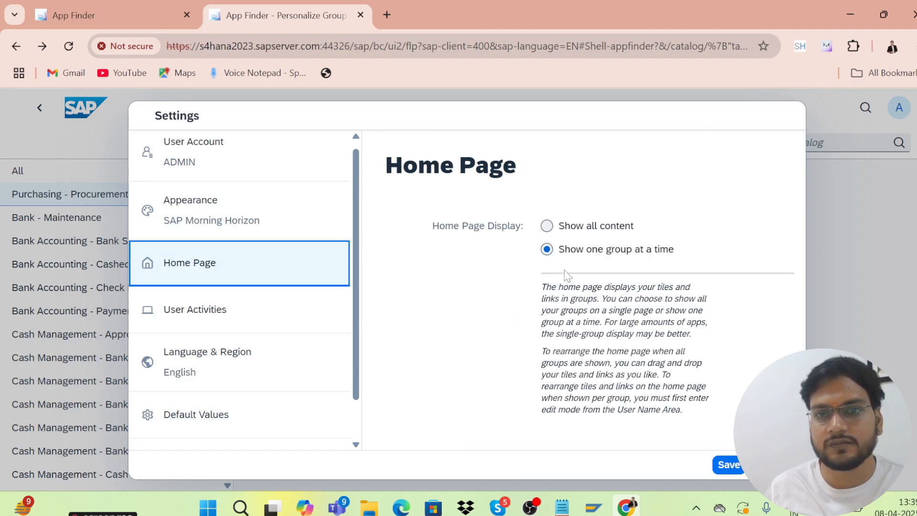
pyautogui.click(713, 470)
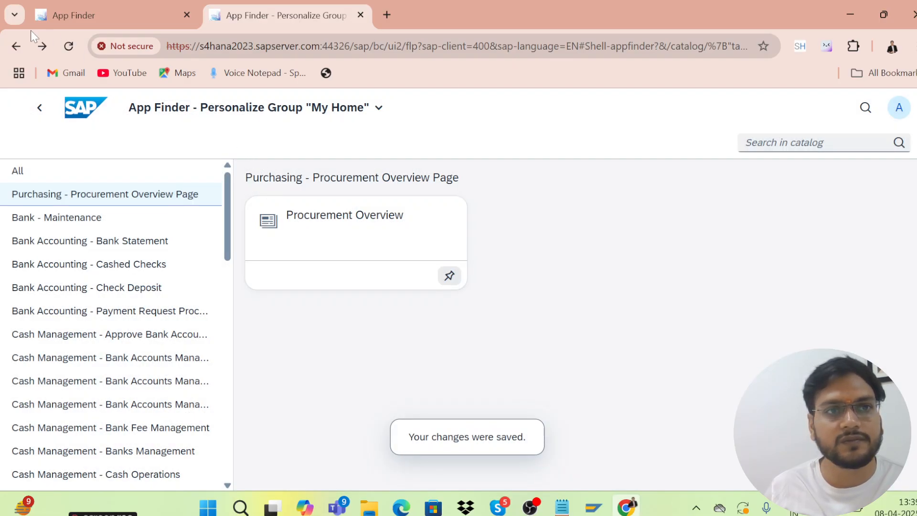
pyautogui.click(16, 46)
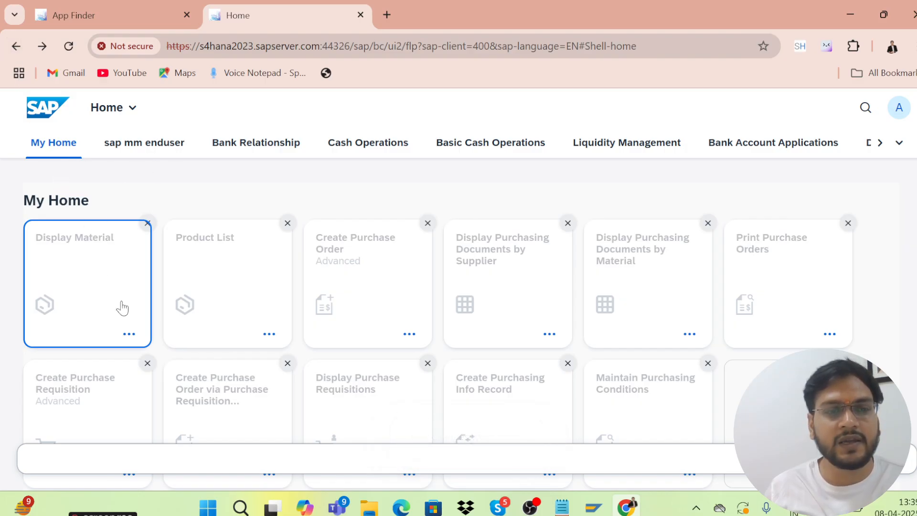
# Exit edit mode so My Home lists eleven apps, from Display Material to Maintain Purchasing Conditions
pyautogui.scroll(-3, 164, 307)
pyautogui.scroll(1, 163, 302)
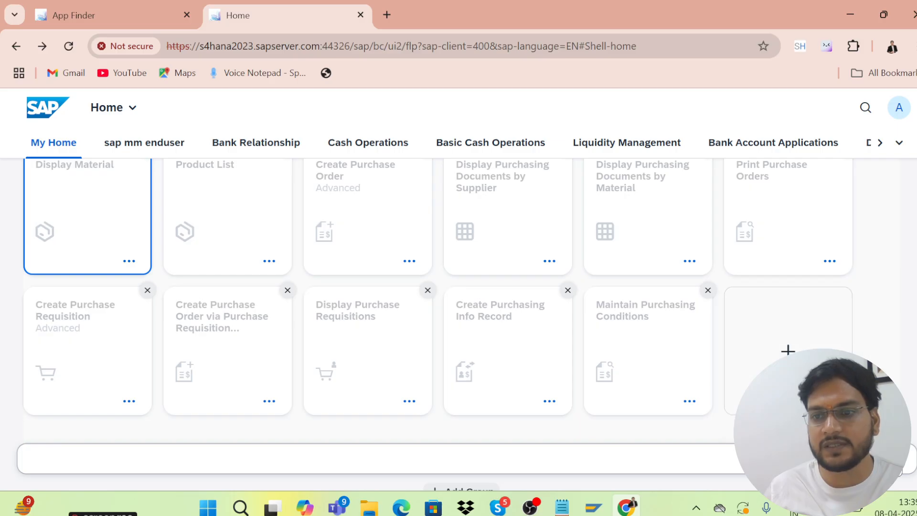
pyautogui.click(888, 459)
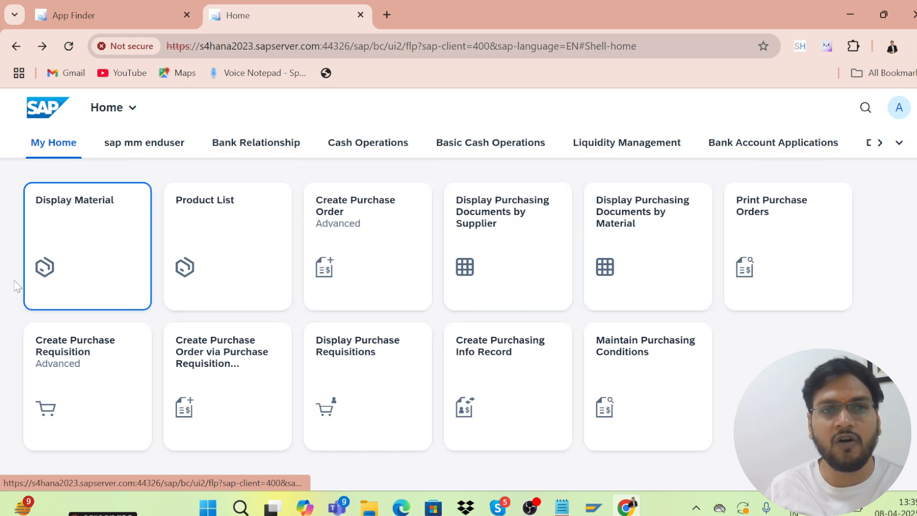
# Start a Standard PO in Create Purchase Order, then switch to the SAP GUI Easy Access window
pyautogui.click(324, 267)
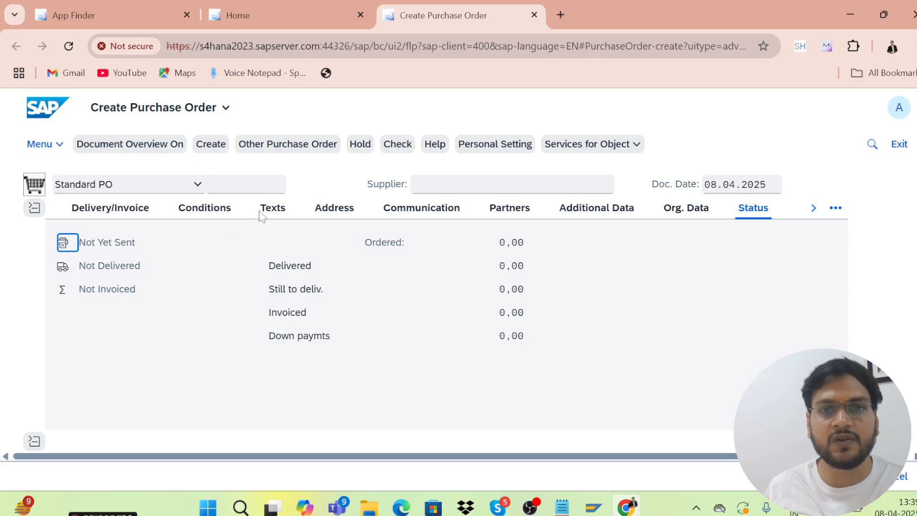
pyautogui.click(442, 182)
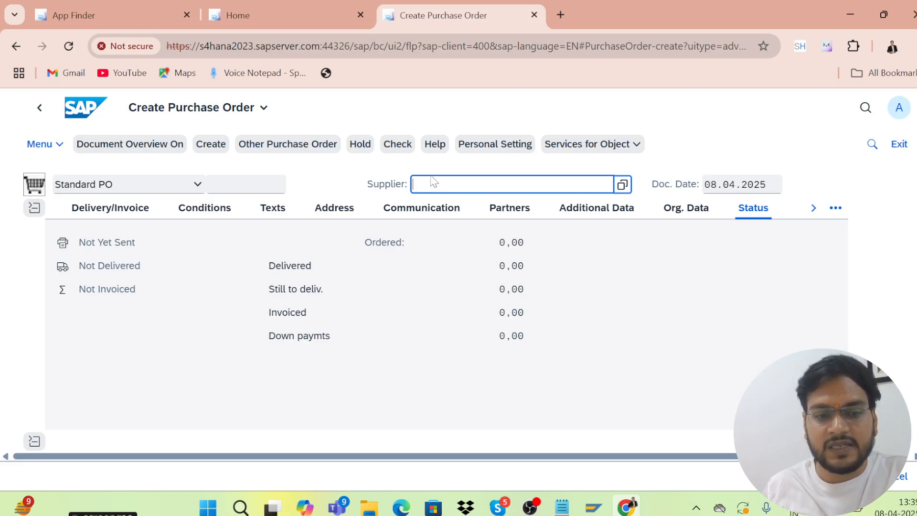
pyautogui.hotkey('alt', 'Tab')
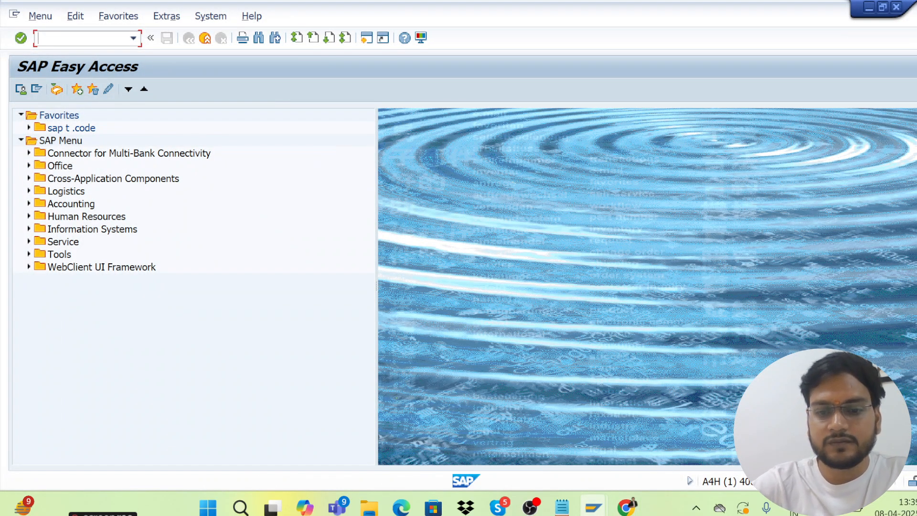
# Run MKVZ to list the purchasing suppliers for purchasing organization KRP1
pyautogui.write('mkvz')
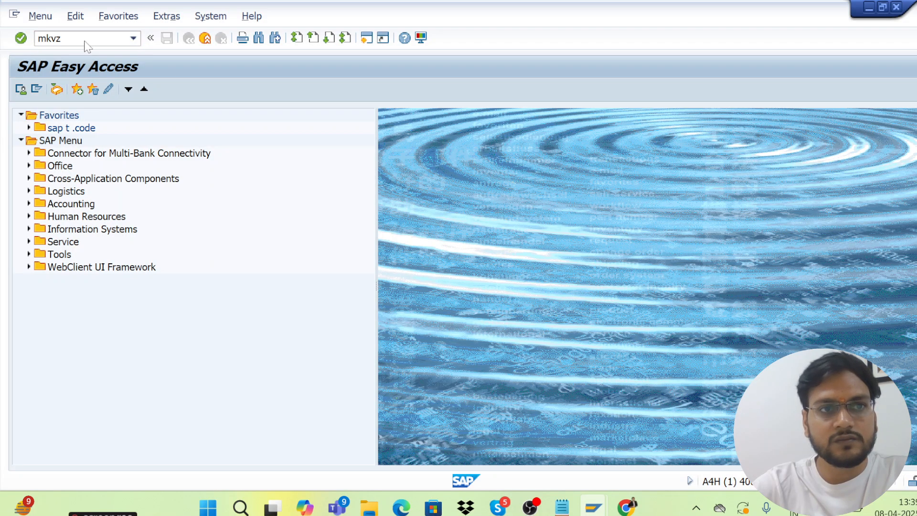
pyautogui.press('Return')
pyautogui.press('space')
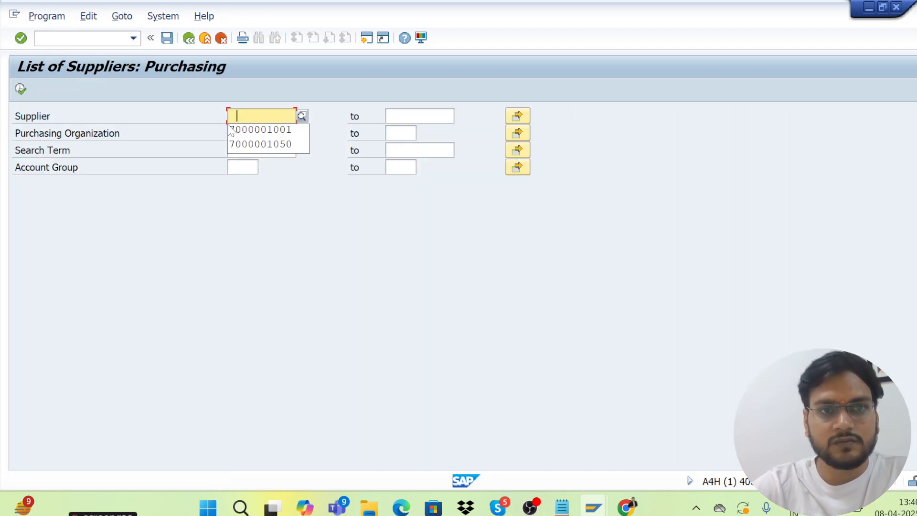
pyautogui.click(211, 199)
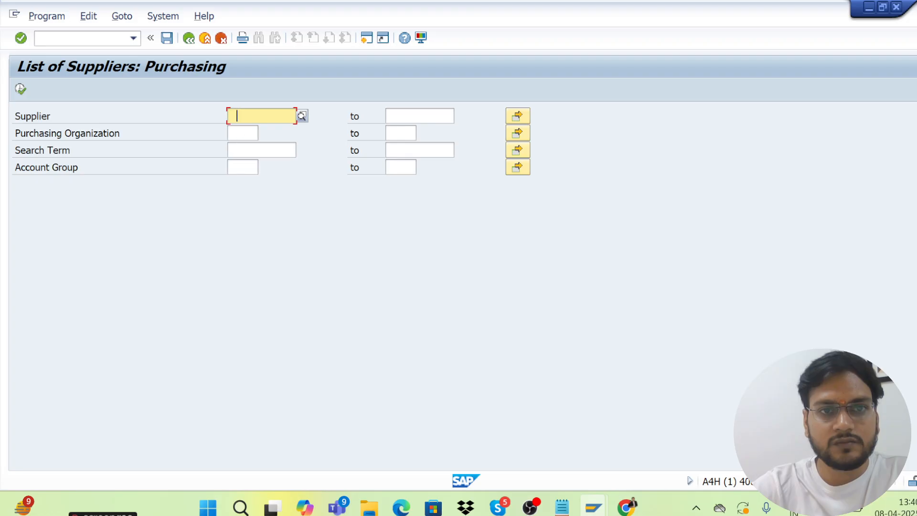
pyautogui.click(238, 134)
pyautogui.click(238, 134)
pyautogui.click(242, 148)
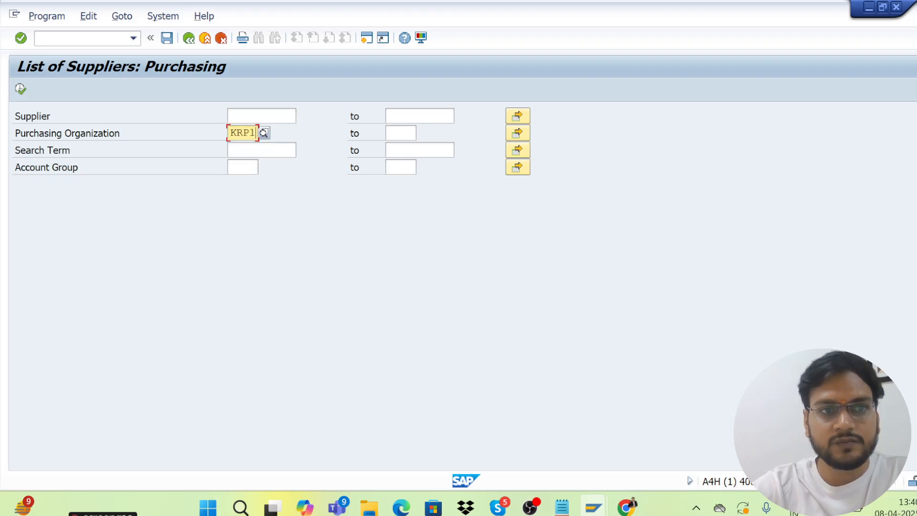
pyautogui.click(20, 89)
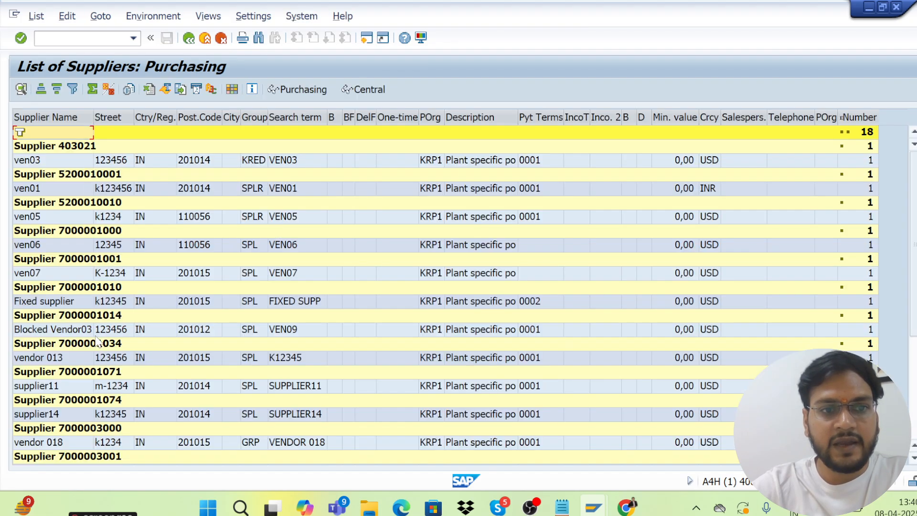
# Open vendor 013's business partner record and copy its BP number back to the purchase order
pyautogui.doubleClick(94, 348)
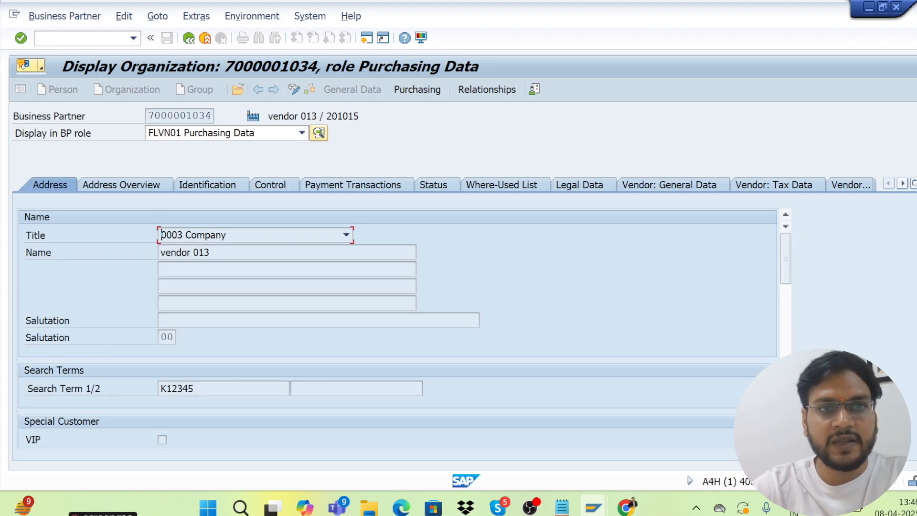
pyautogui.doubleClick(208, 115)
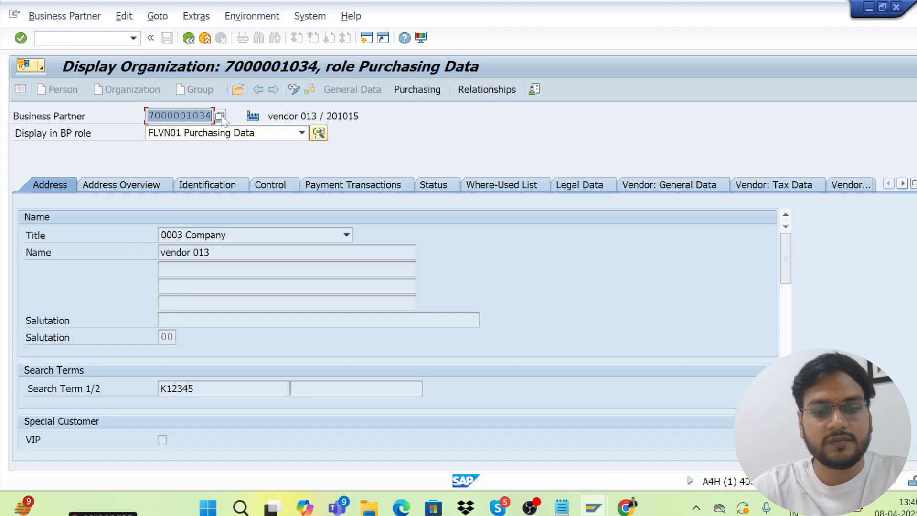
pyautogui.hotkey('ctrl', 'c')
pyautogui.hotkey('alt', 'Tab')
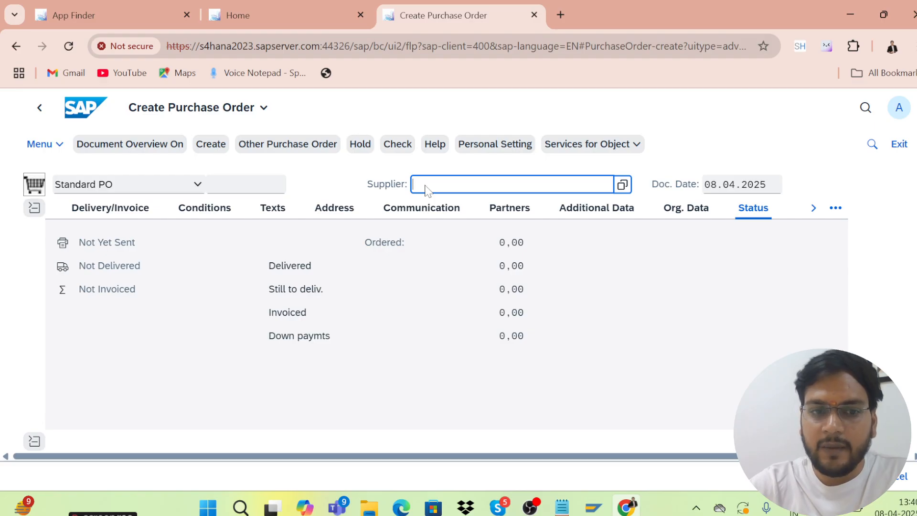
# Paste the copied vendor number as supplier and set purchasing organisation KRP1
pyautogui.hotkey('ctrl', 'v')
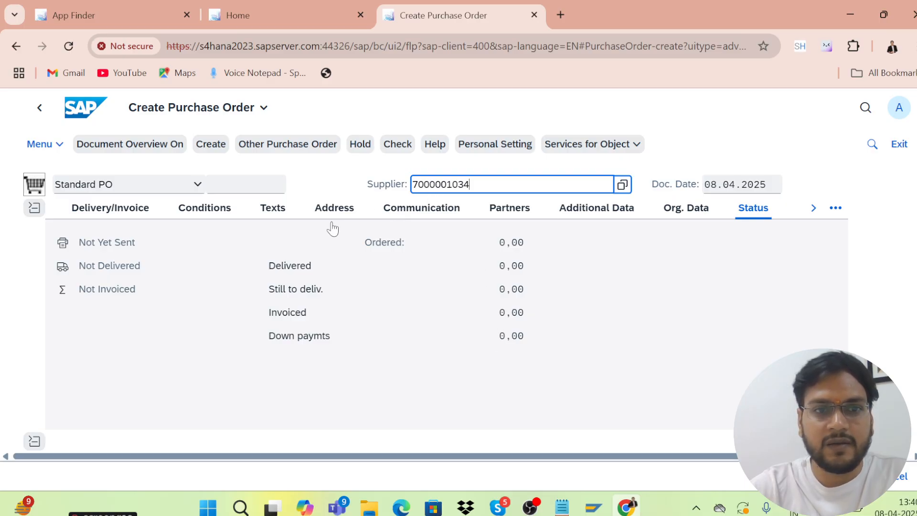
pyautogui.click(669, 213)
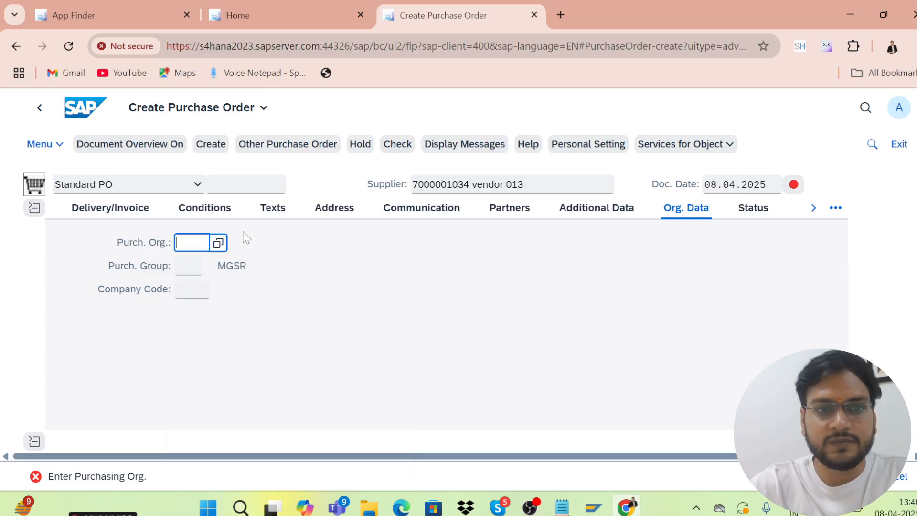
pyautogui.write('krp1')
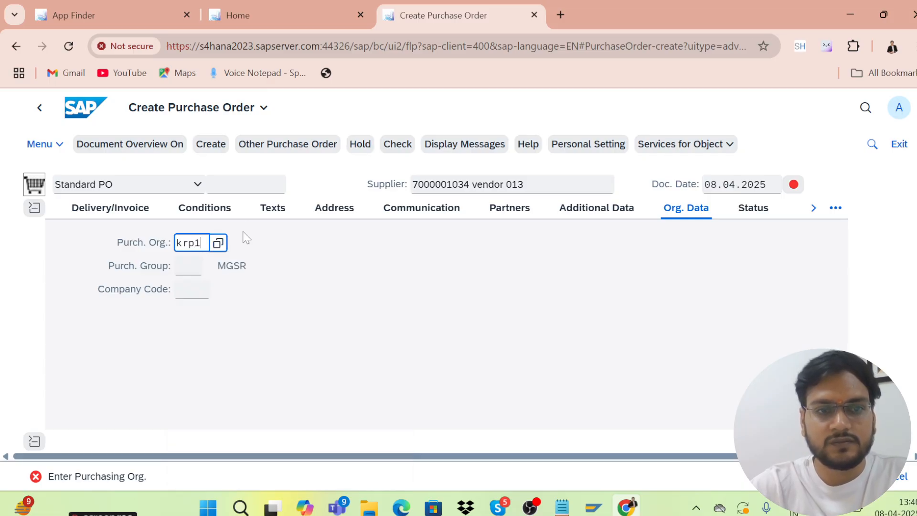
pyautogui.click(203, 308)
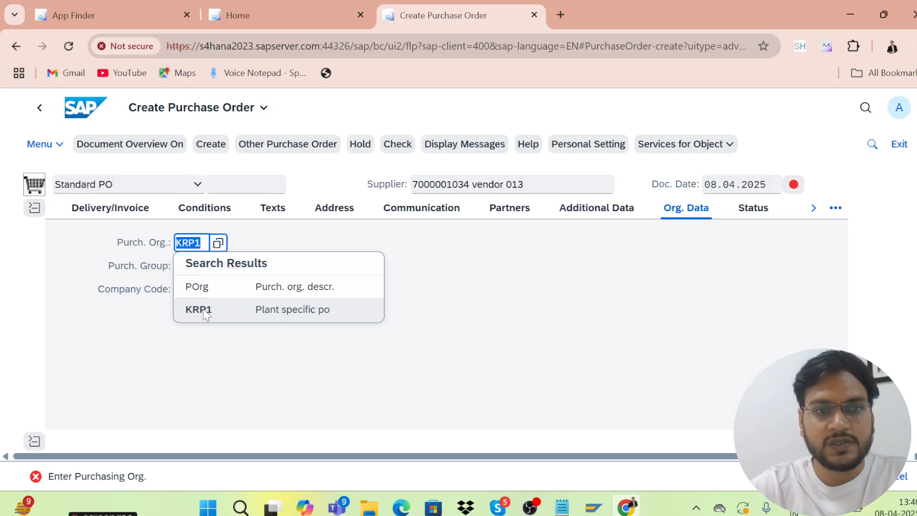
# Set purchasing group 001 and company code krip
pyautogui.click(185, 266)
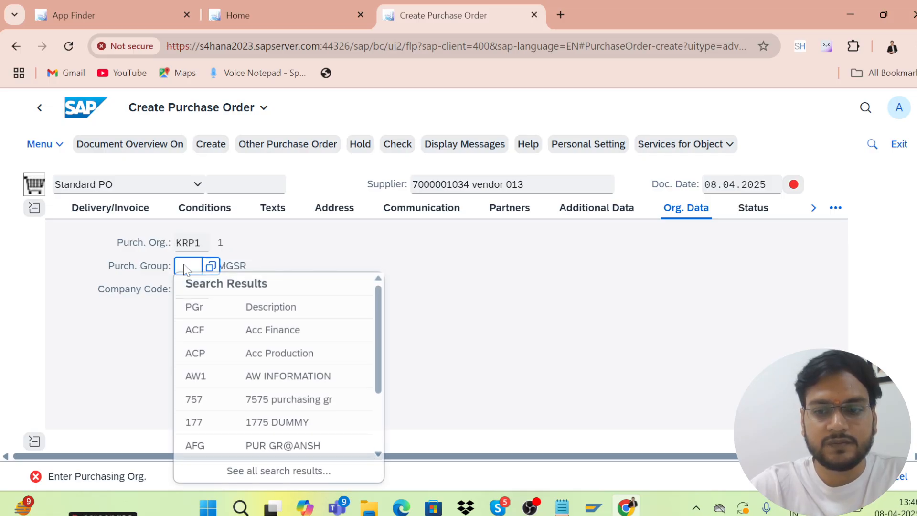
pyautogui.press('BackSpace')
pyautogui.write('001')
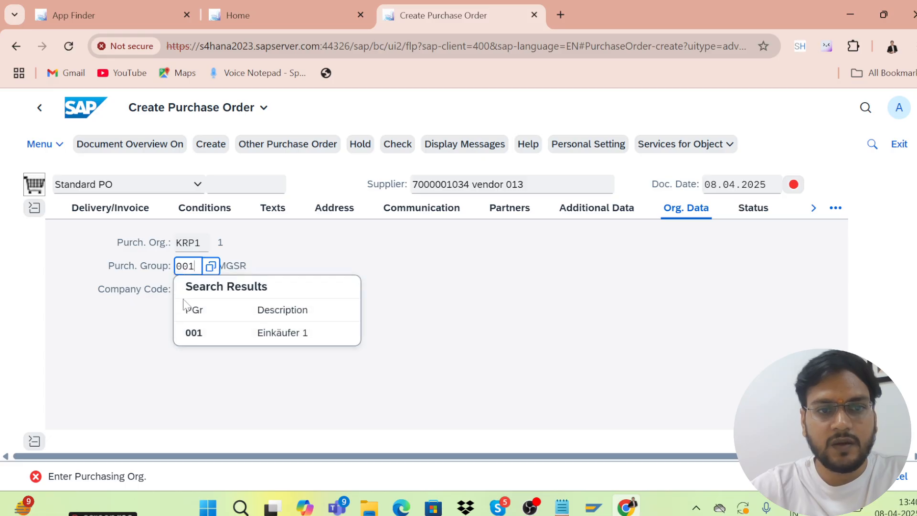
pyautogui.click(202, 341)
pyautogui.click(181, 294)
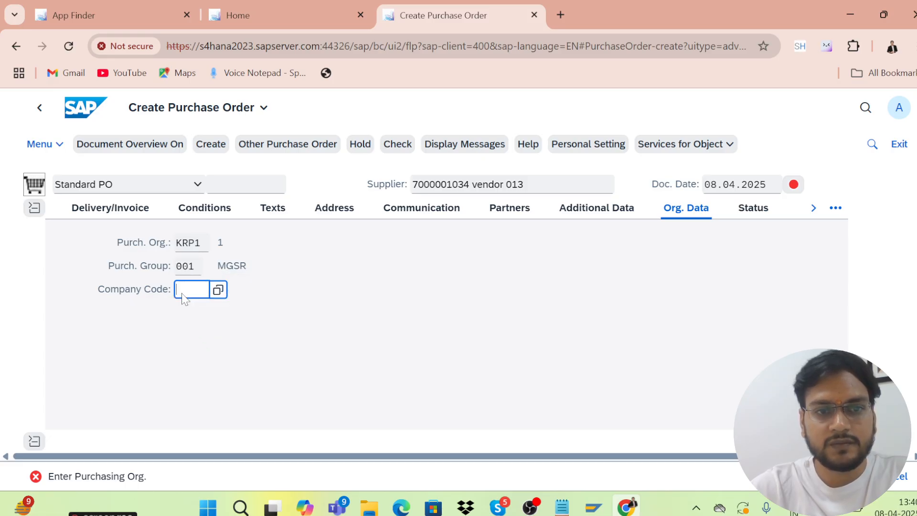
pyautogui.write('krip')
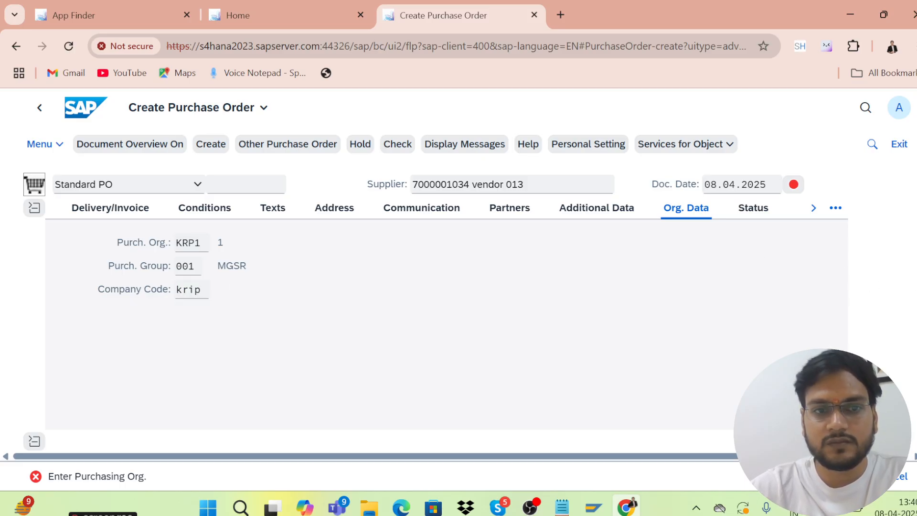
pyautogui.scroll(-3, 436, 305)
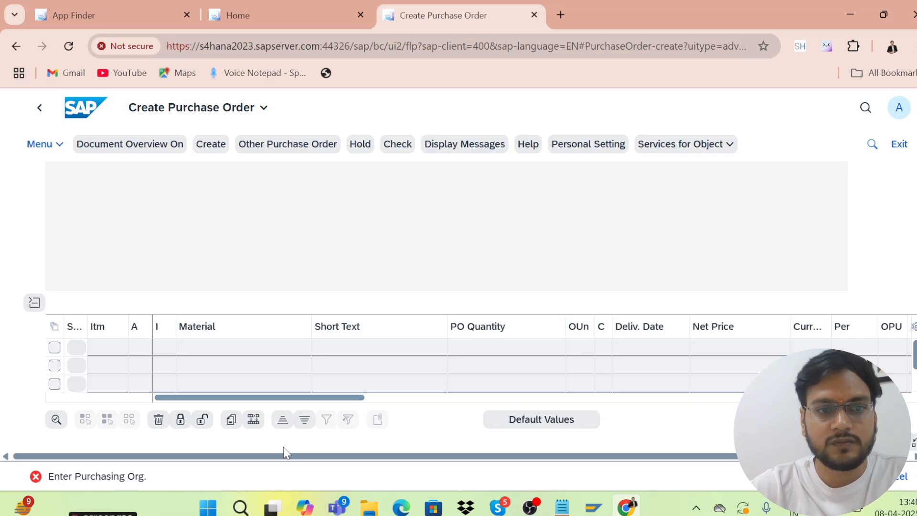
# Add item MAT02 with PO quantity 100, then reload the Create Purchase Order page
pyautogui.click(201, 366)
pyautogui.write('mat02')
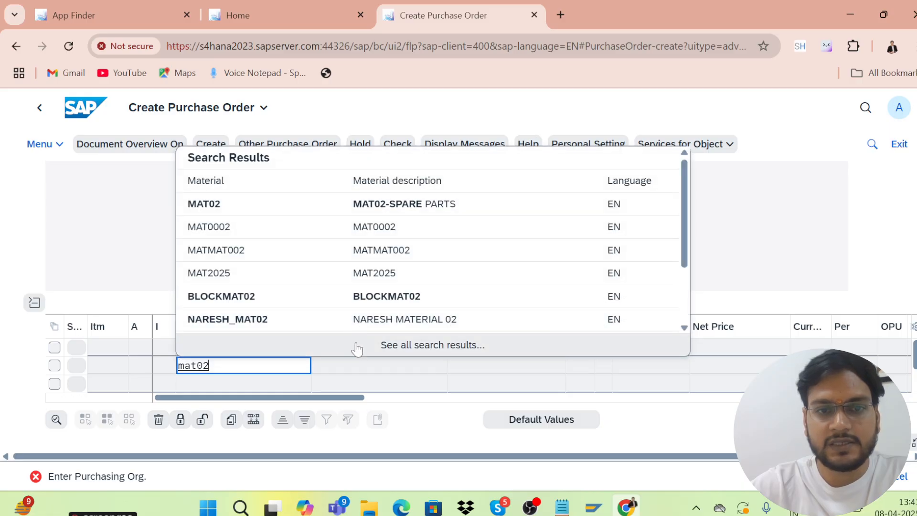
pyautogui.click(205, 204)
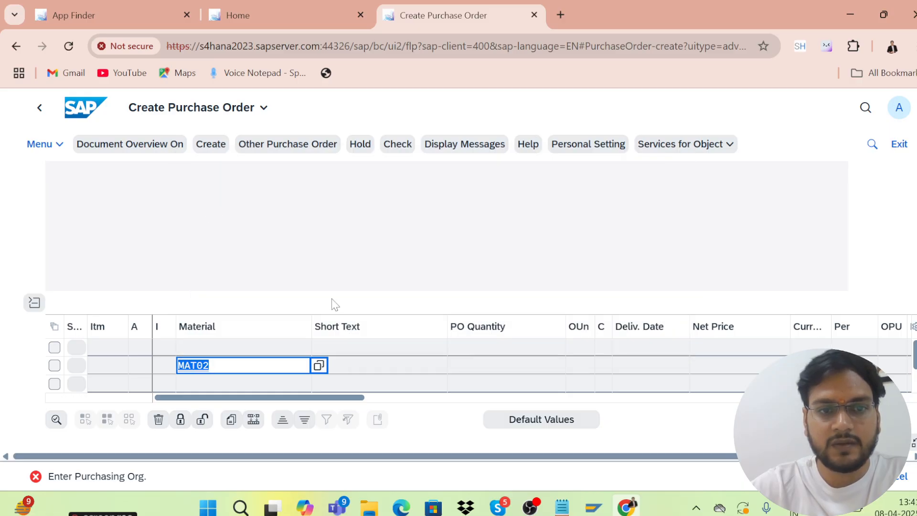
pyautogui.click(476, 371)
pyautogui.write('1')
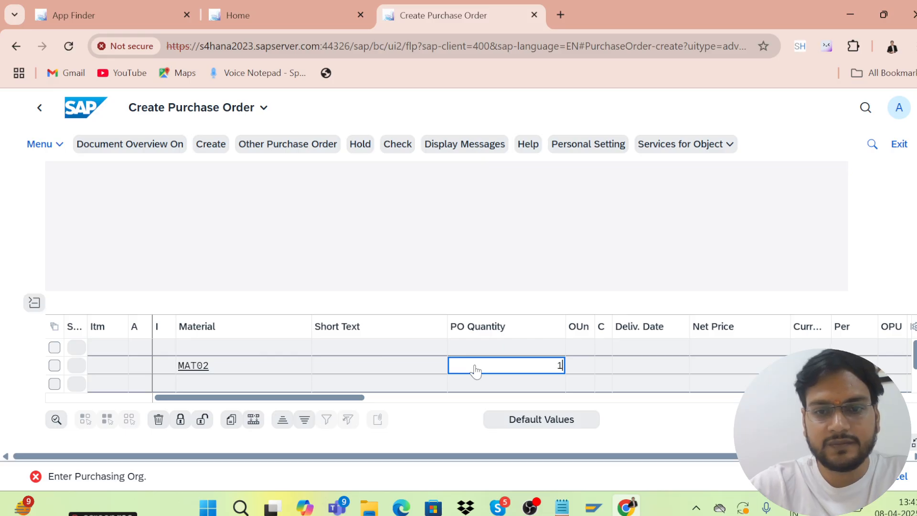
pyautogui.write('00')
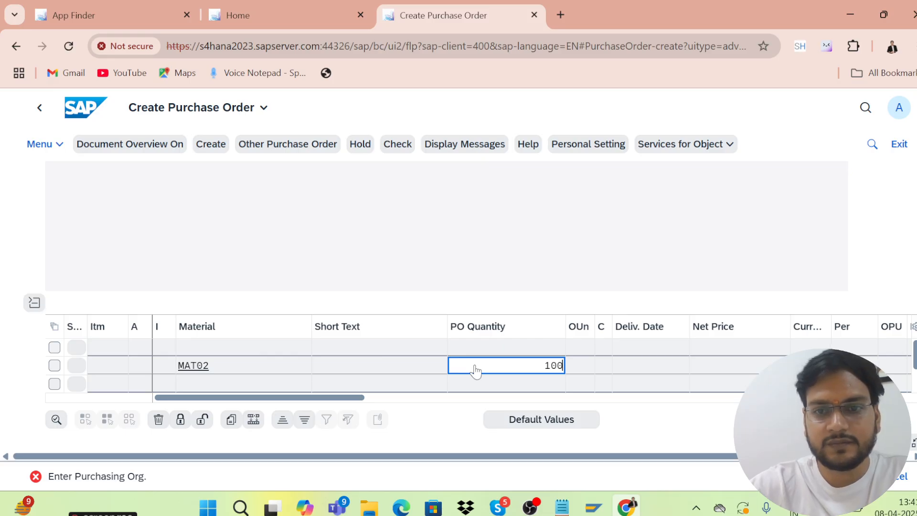
pyautogui.click(710, 372)
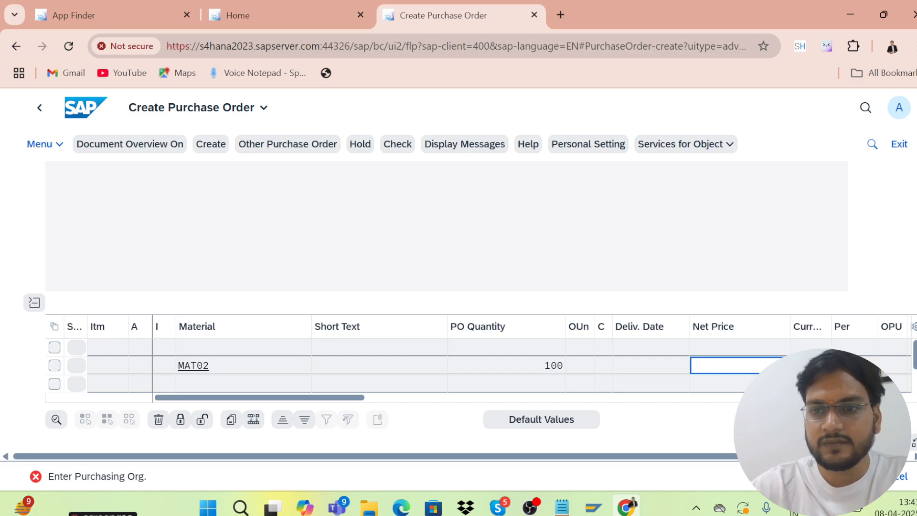
pyautogui.press('Tab')
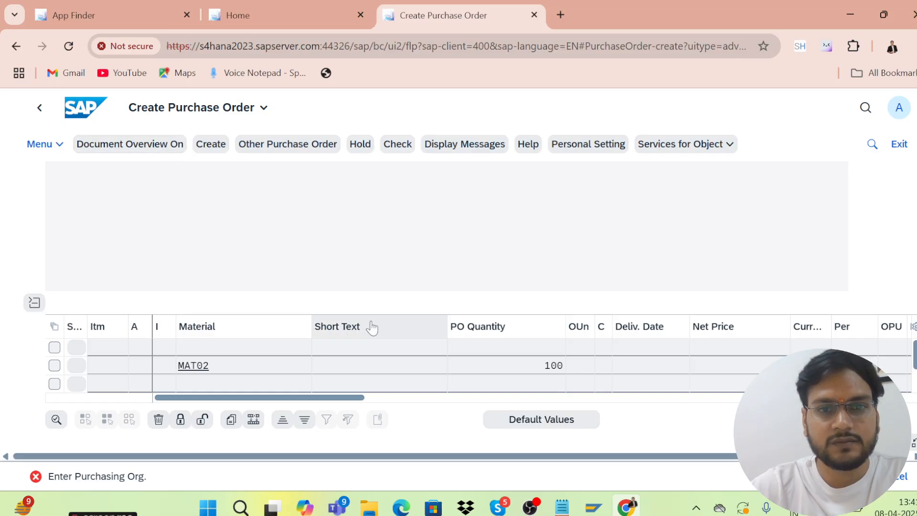
pyautogui.click(70, 47)
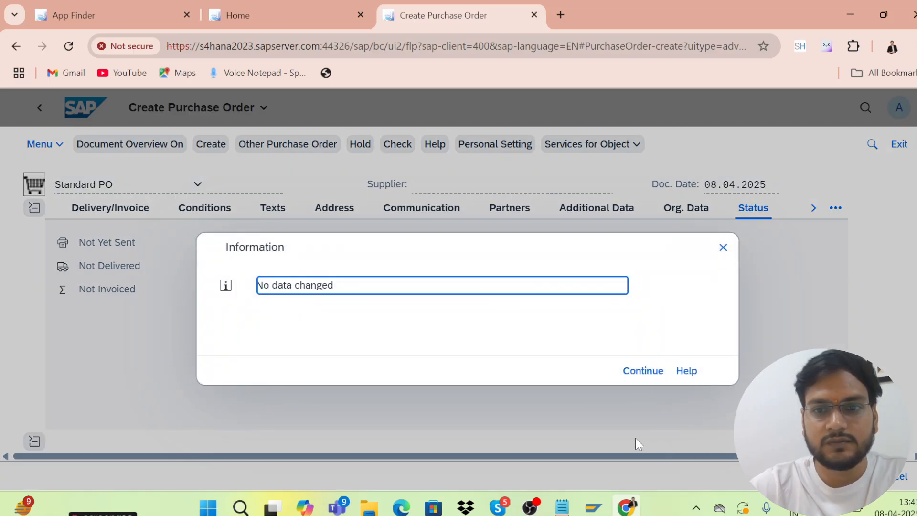
# Close the 'No data changed' Information dialog with Continue
pyautogui.click(655, 371)
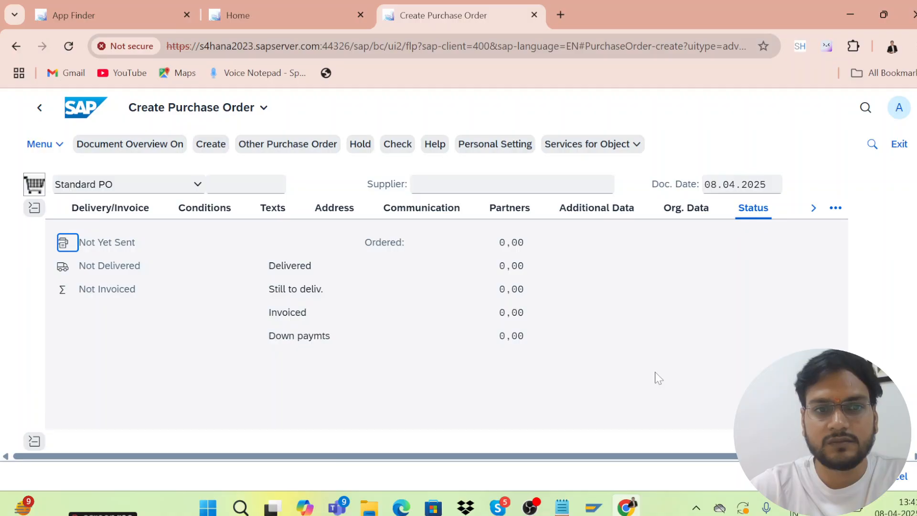
pyautogui.click(853, 476)
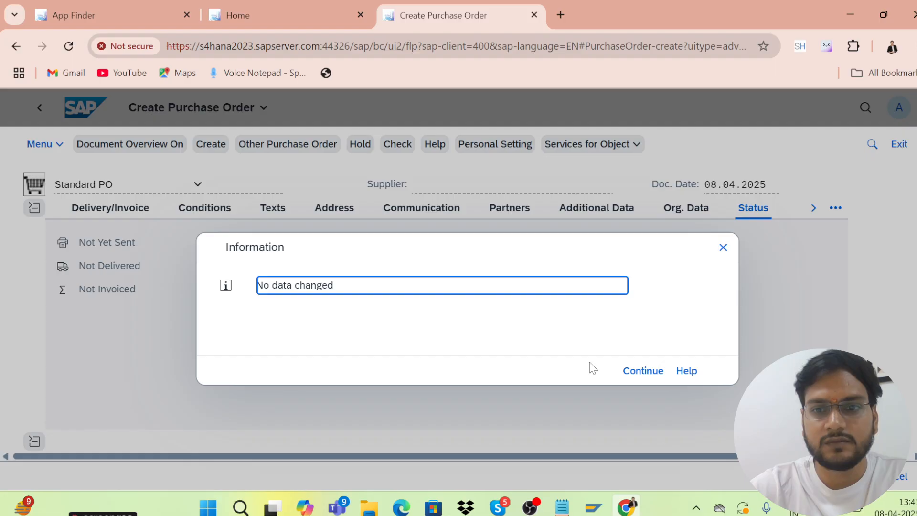
pyautogui.click(643, 371)
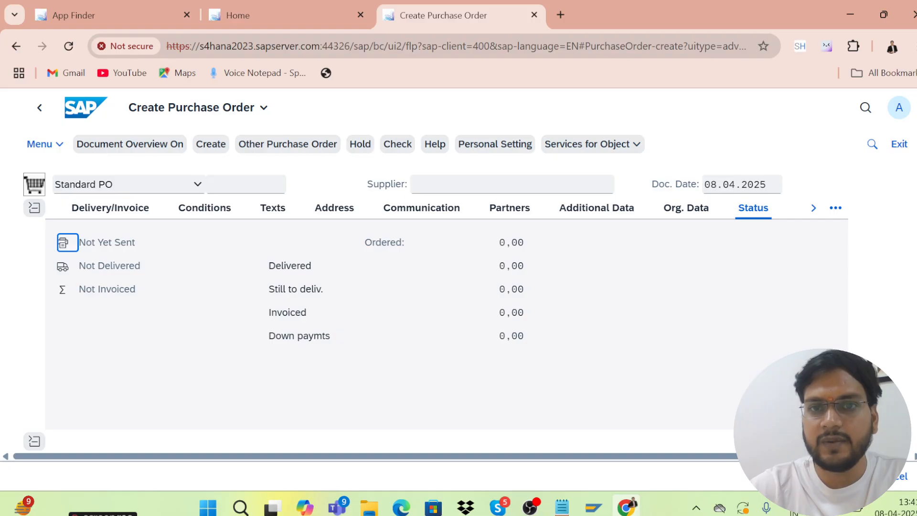
# Paste the vendor number into Supplier and choose purchasing organisation KRP1
pyautogui.scroll(-3, 430, 306)
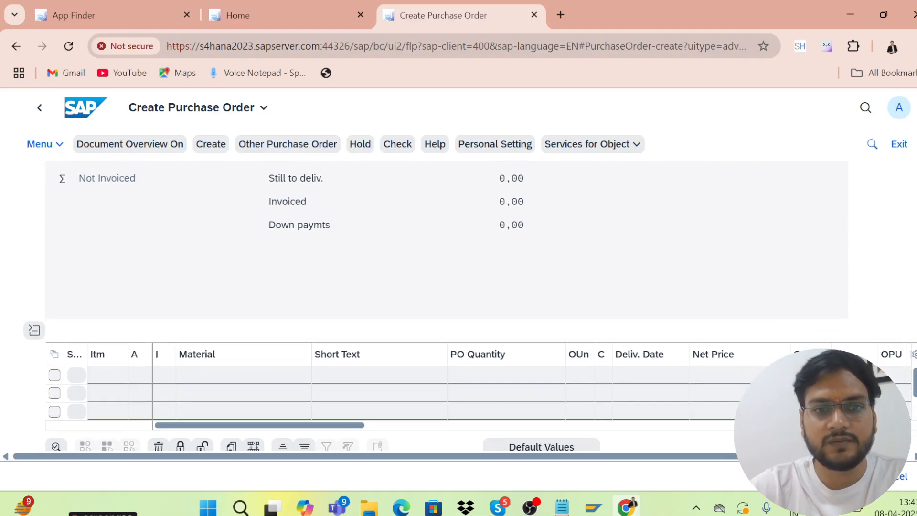
pyautogui.scroll(-2, 913, 329)
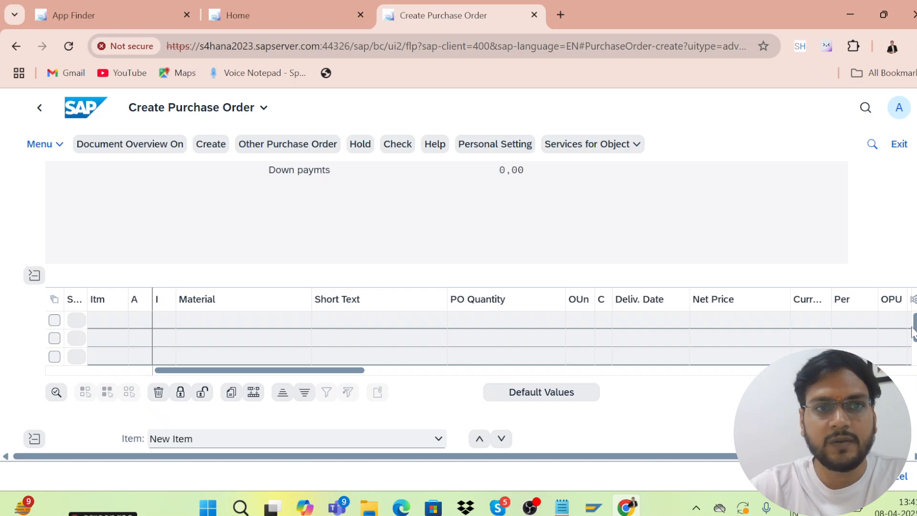
pyautogui.scroll(4, 913, 330)
pyautogui.click(467, 186)
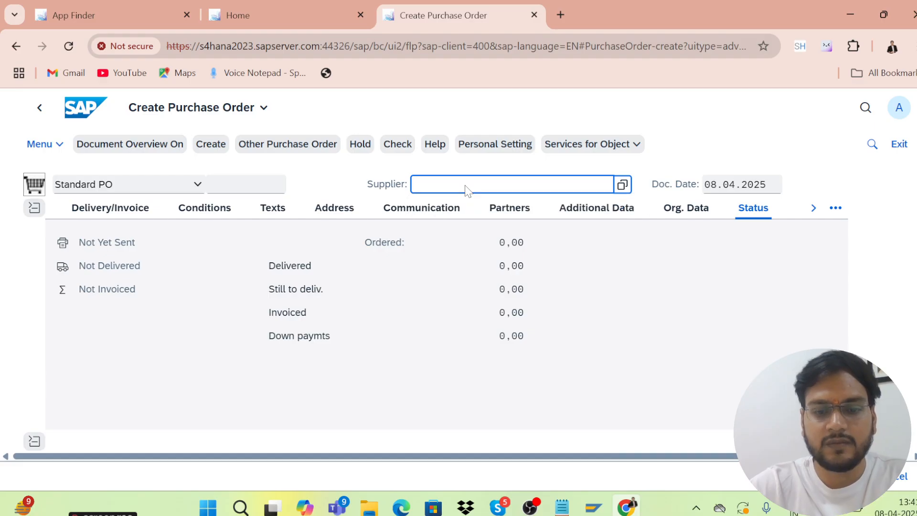
pyautogui.hotkey('ctrl', 'v')
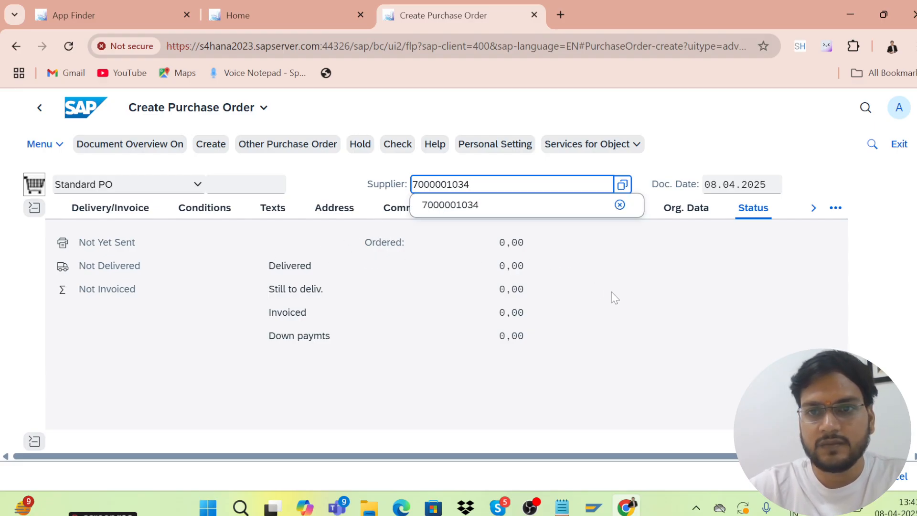
pyautogui.click(683, 211)
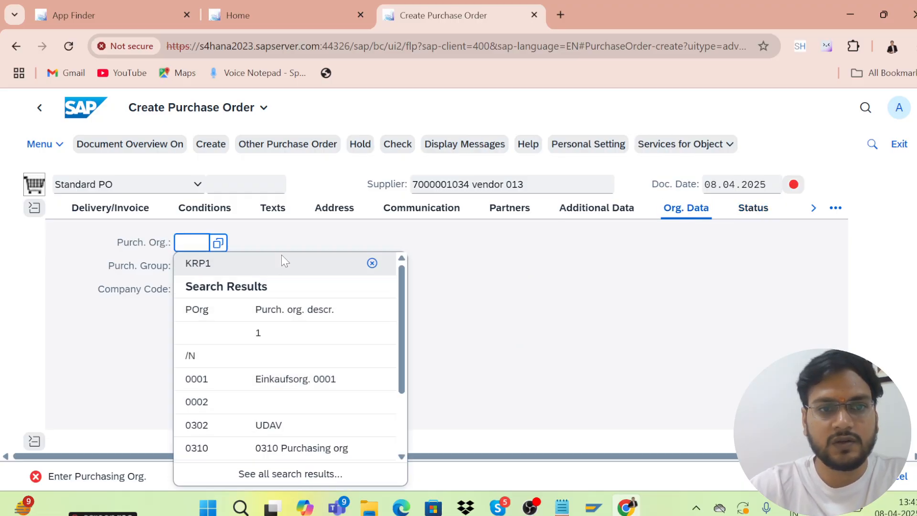
pyautogui.click(202, 267)
# Set purchasing group 001 and company code KRIP from the suggestions
pyautogui.click(194, 269)
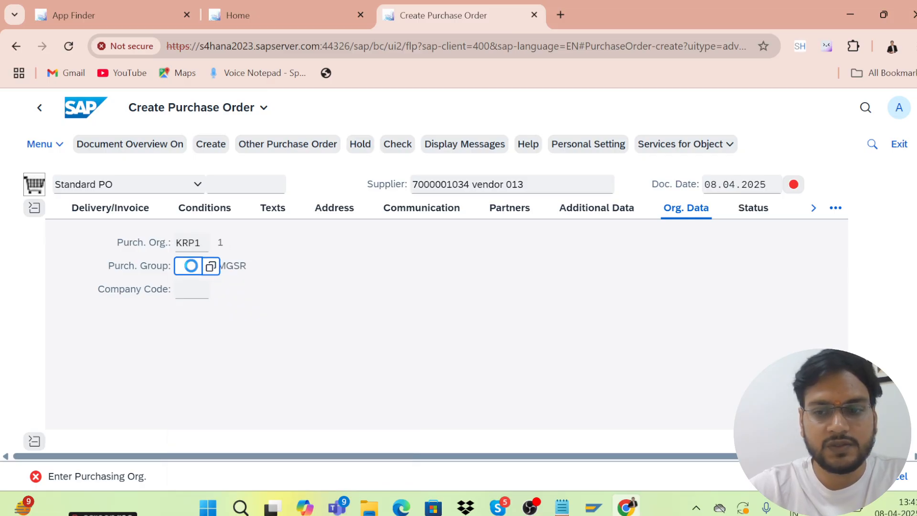
pyautogui.write('001')
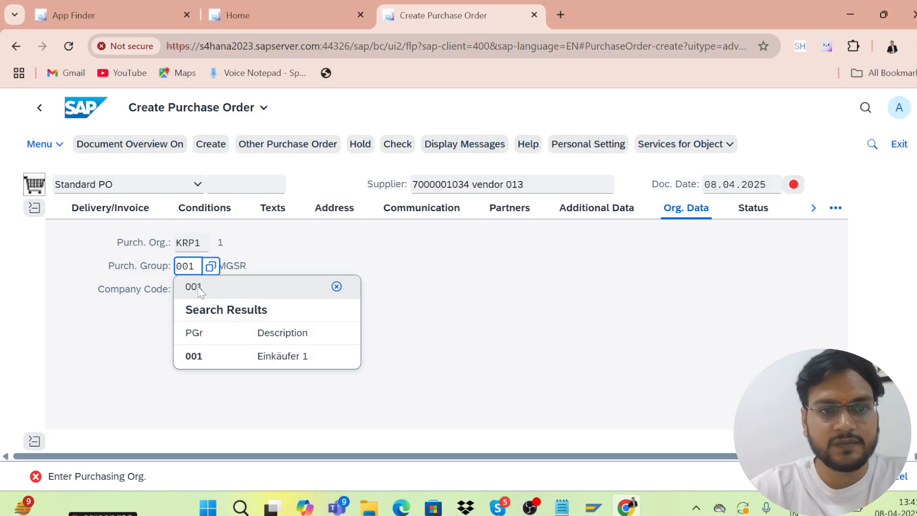
pyautogui.click(199, 357)
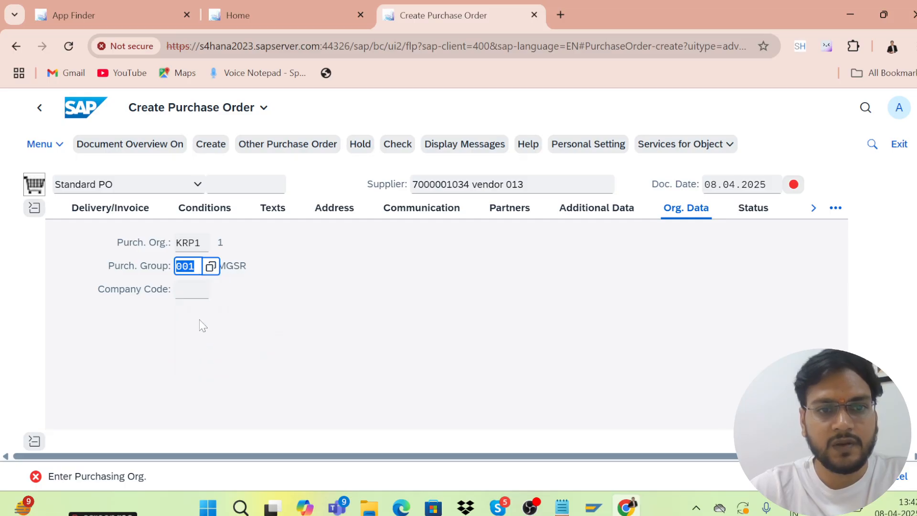
pyautogui.click(188, 291)
pyautogui.write('krip')
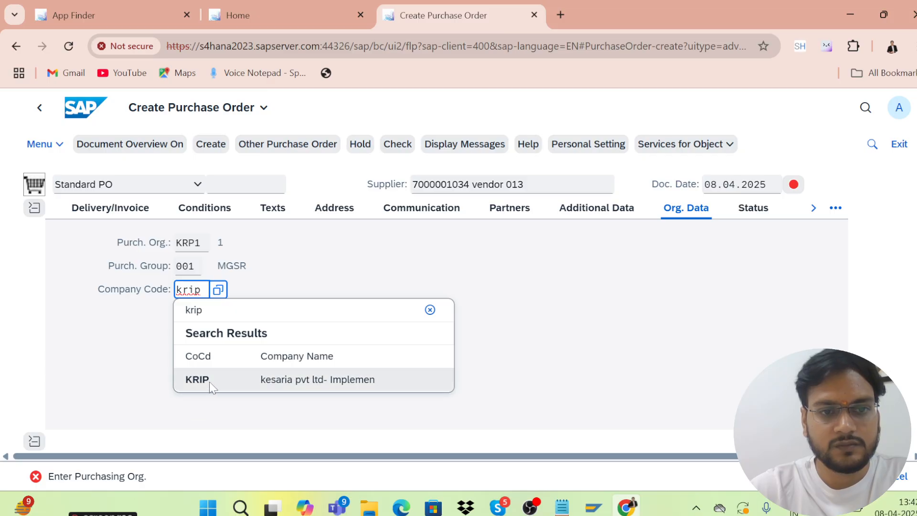
pyautogui.click(210, 381)
# Add item MAT01 with quantity 100, net price 10 in USD, and check the order
pyautogui.scroll(-3, 198, 371)
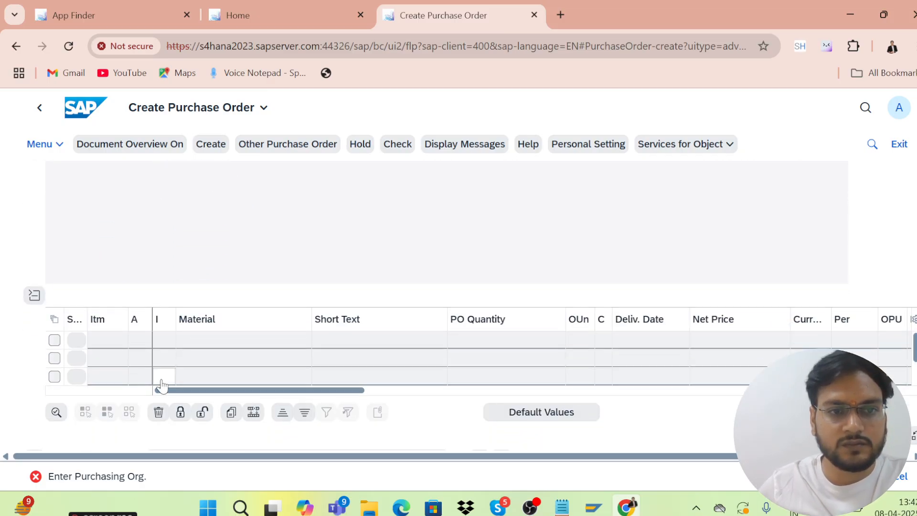
pyautogui.click(209, 345)
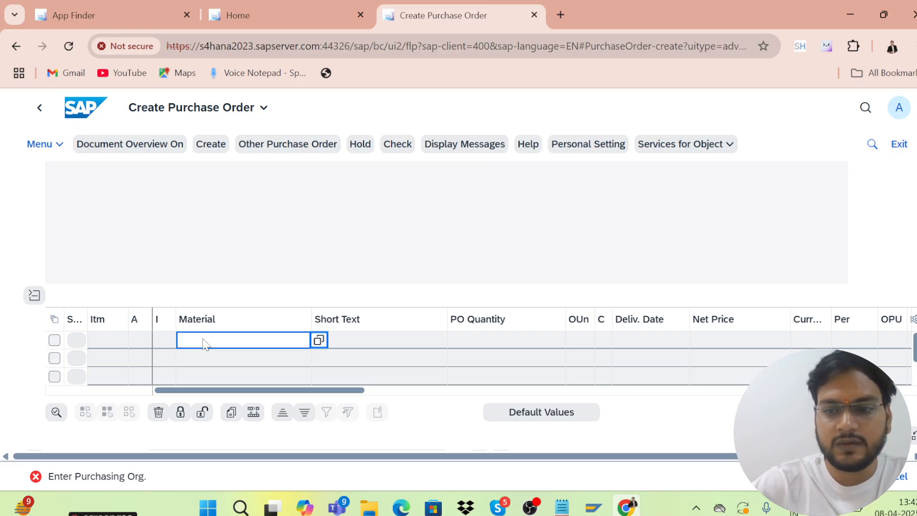
pyautogui.write('mat01')
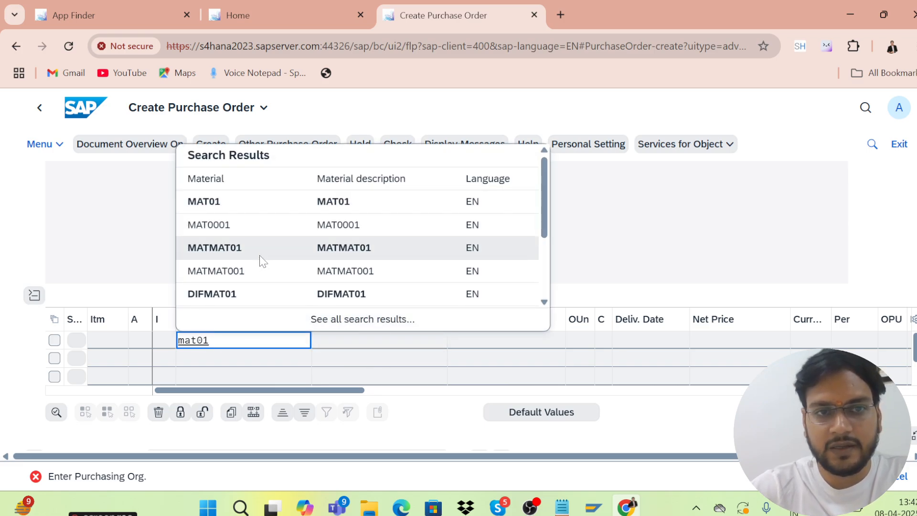
pyautogui.click(218, 212)
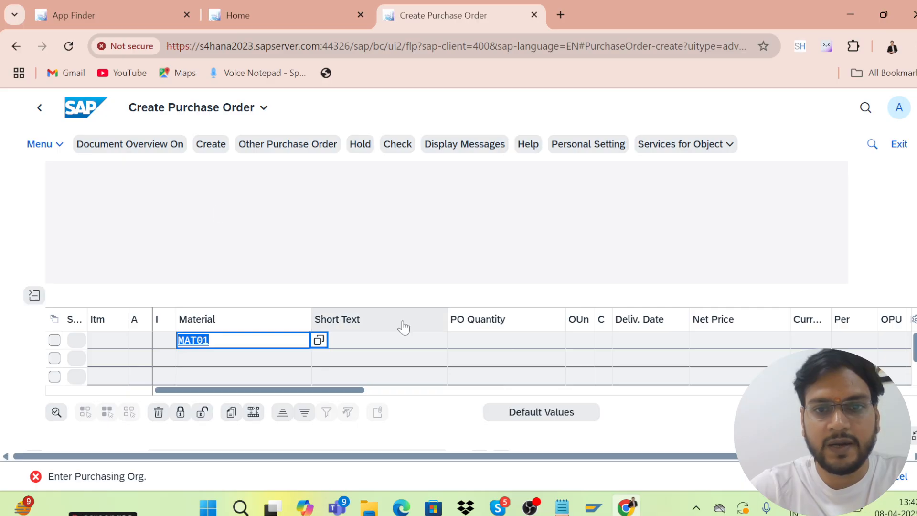
pyautogui.click(488, 344)
pyautogui.write('100')
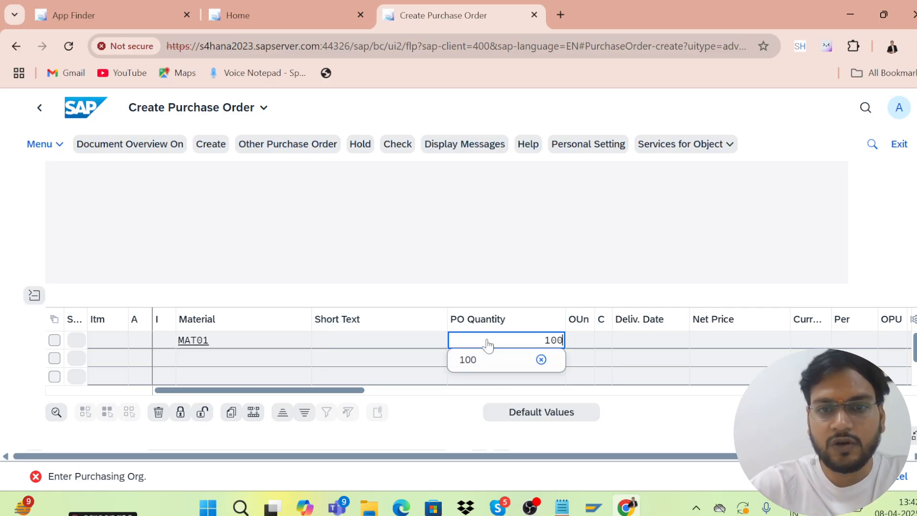
pyautogui.click(706, 341)
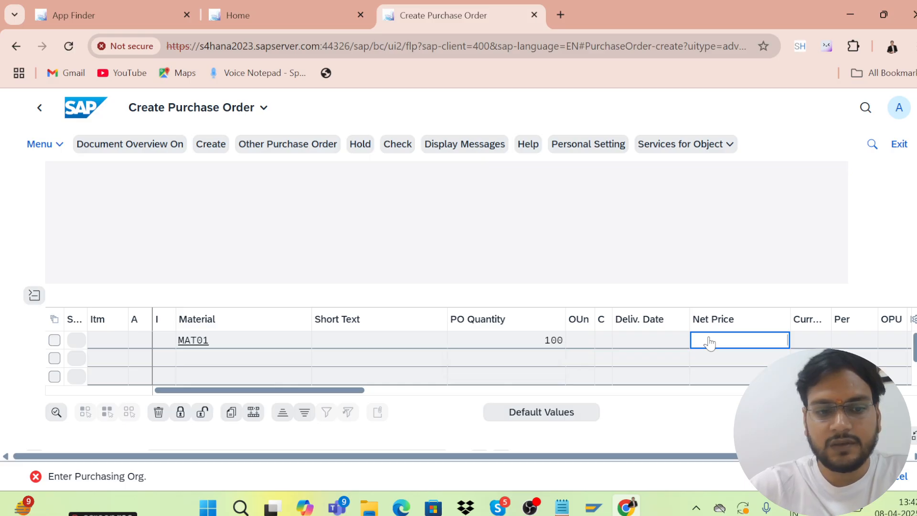
pyautogui.click(811, 341)
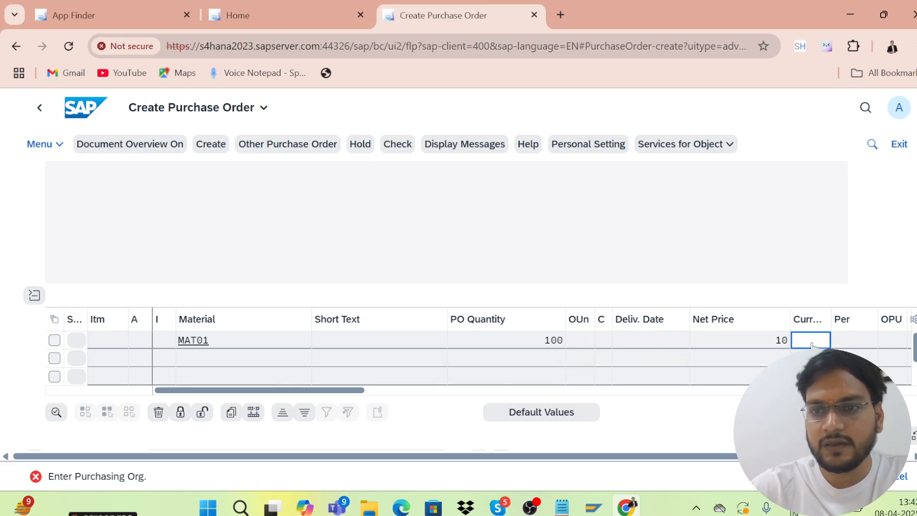
pyautogui.write('usd')
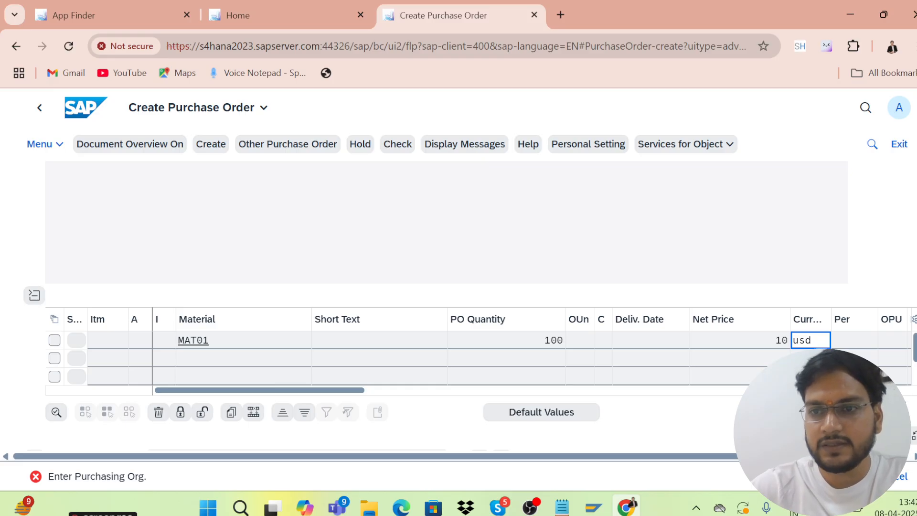
pyautogui.click(403, 152)
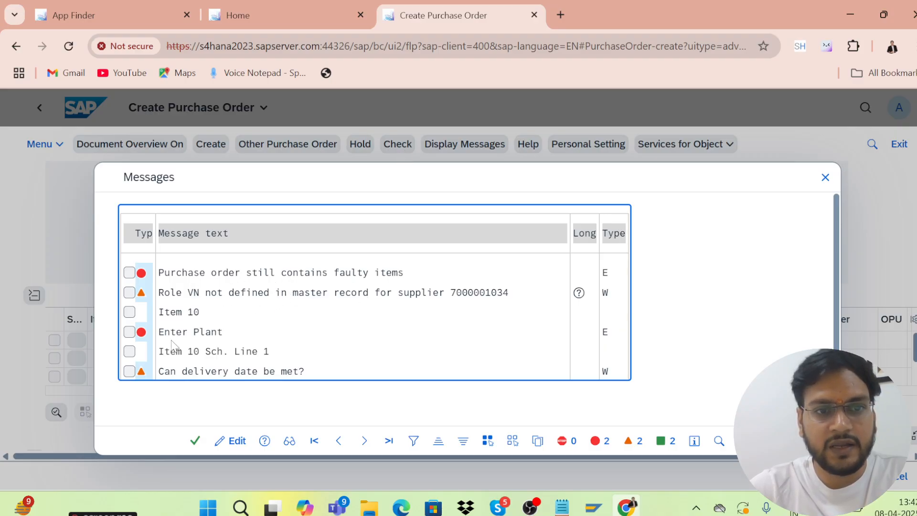
# Enter plant kl01 for item 10, re-check the order, and save the standard purchase order
pyautogui.click(195, 440)
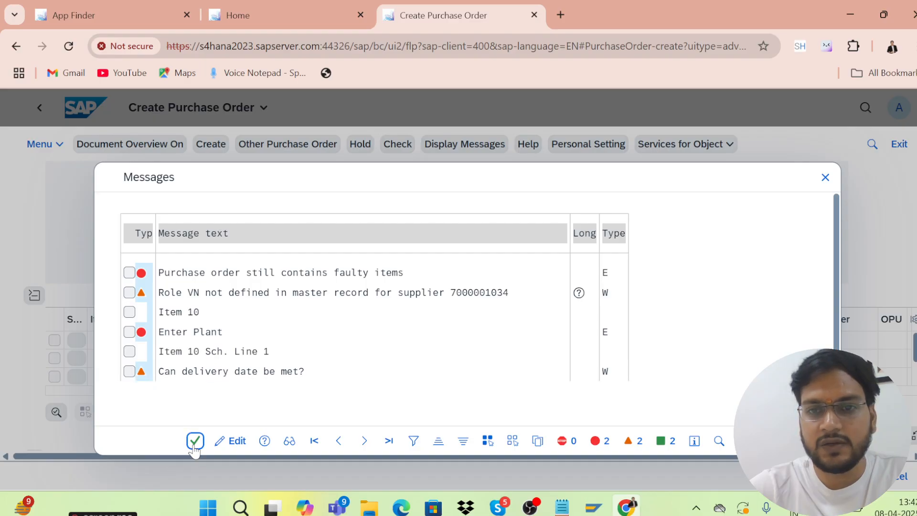
pyautogui.write('k')
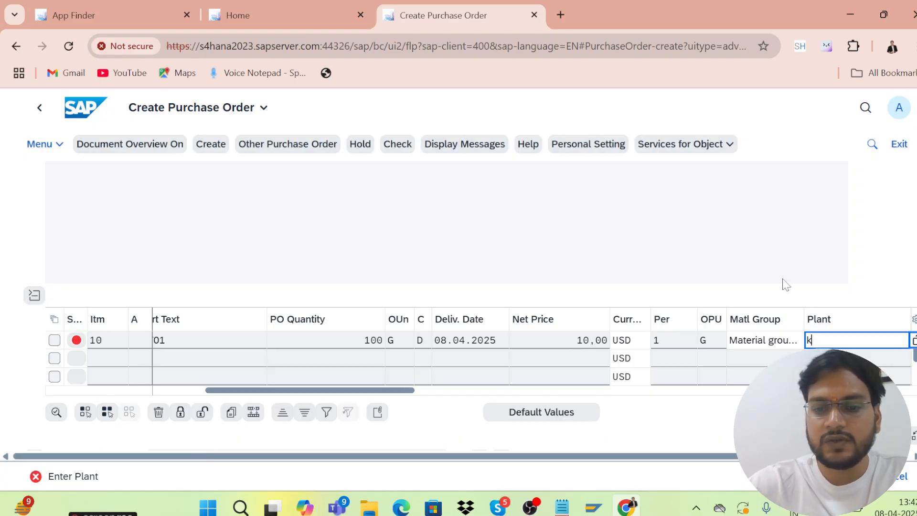
pyautogui.write('l01')
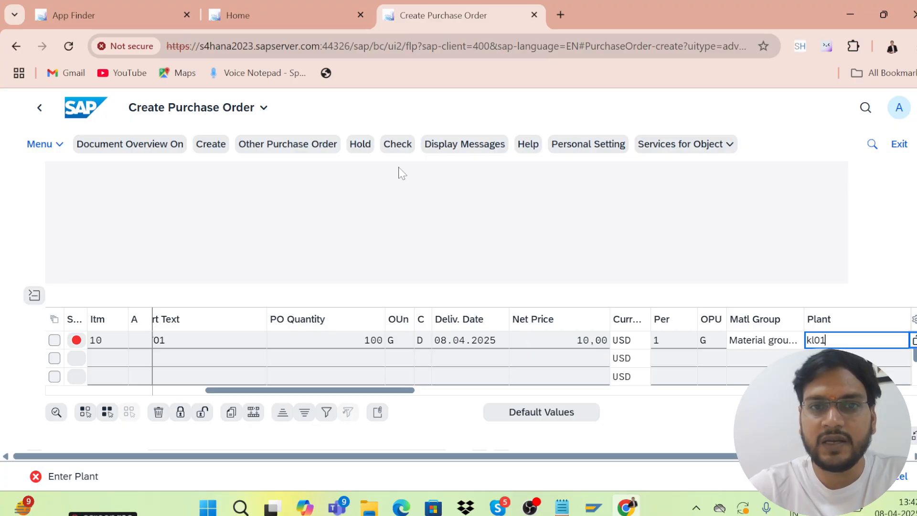
pyautogui.click(396, 149)
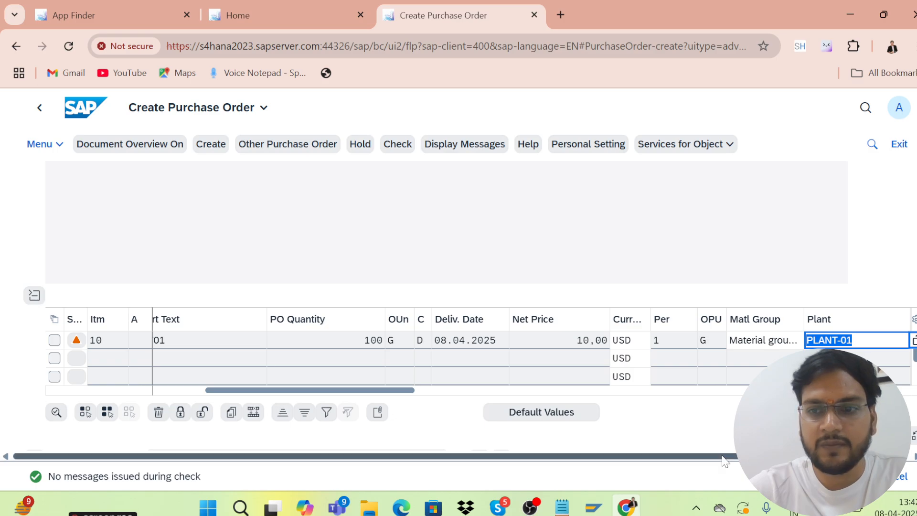
pyautogui.click(855, 476)
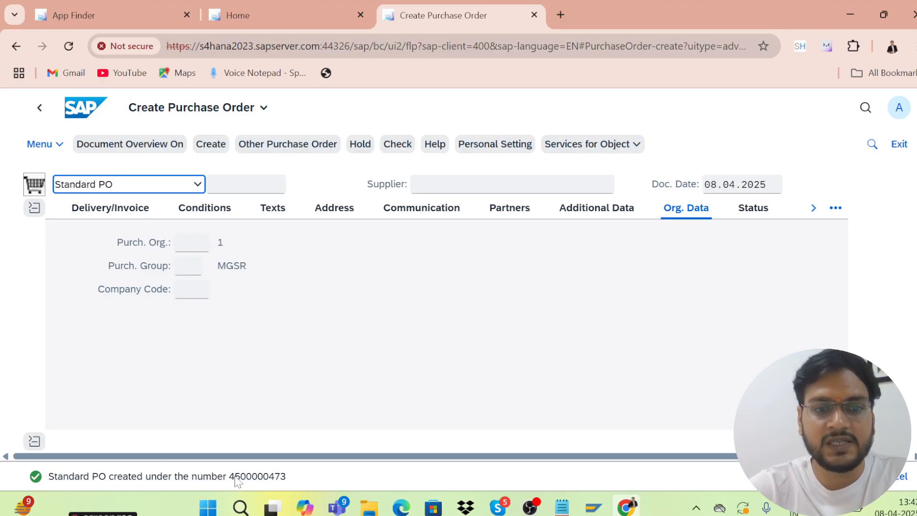
# Select the PO confirmation message text, go back, and close the Create Purchase Order tab
pyautogui.click(211, 482)
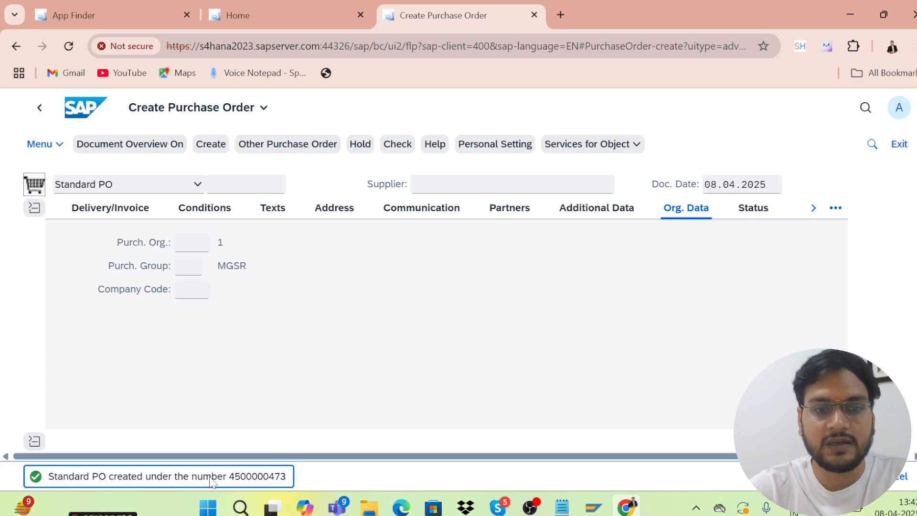
pyautogui.doubleClick(211, 481)
pyautogui.tripleClick(271, 477)
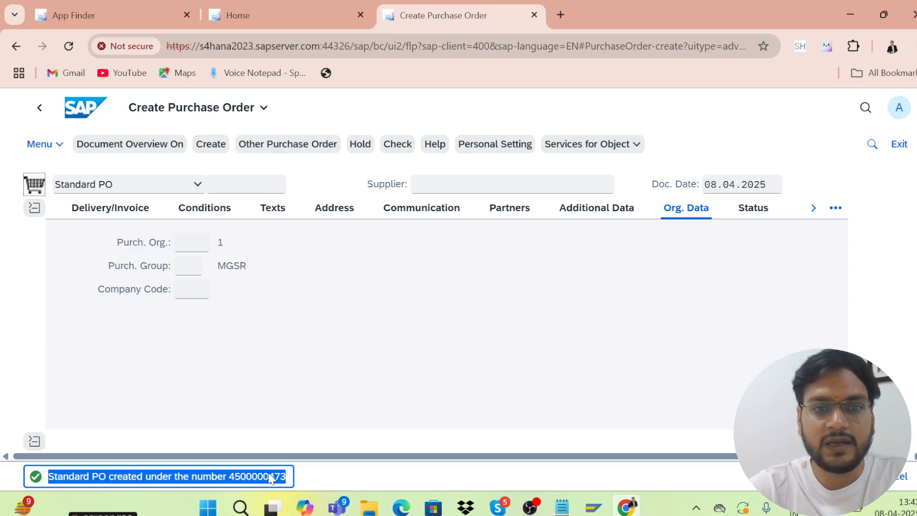
pyautogui.click(14, 49)
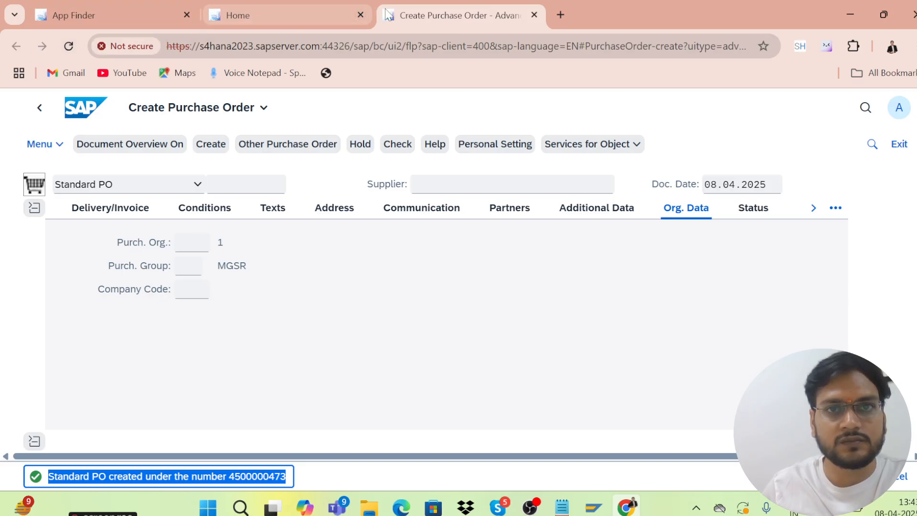
pyautogui.click(534, 16)
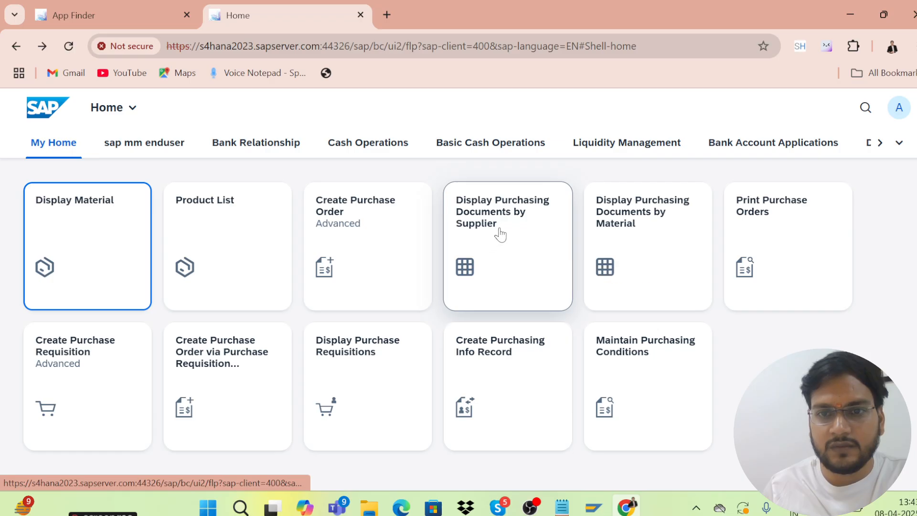
# Launch Create Purchase Requisition (Advanced) from the Home page tiles
pyautogui.scroll(-1, 491, 236)
pyautogui.scroll(-1, 490, 236)
pyautogui.scroll(2, 506, 246)
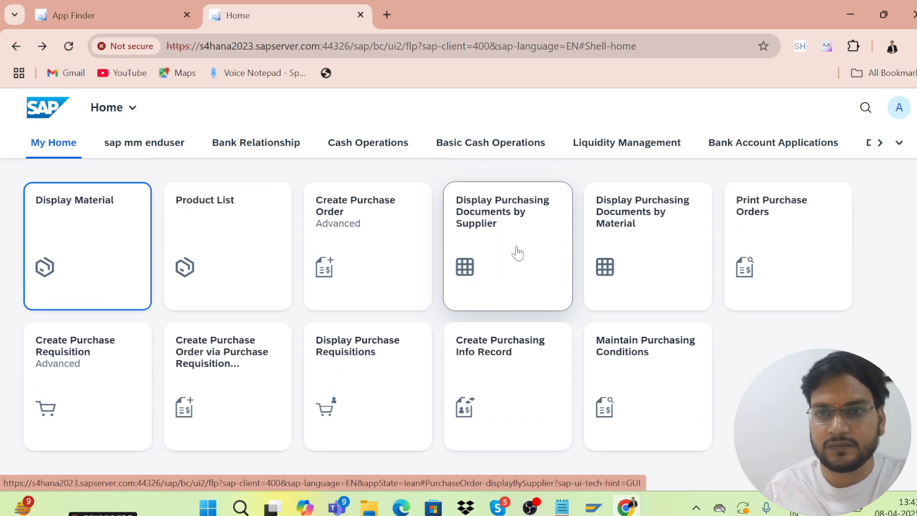
pyautogui.scroll(-1, 398, 319)
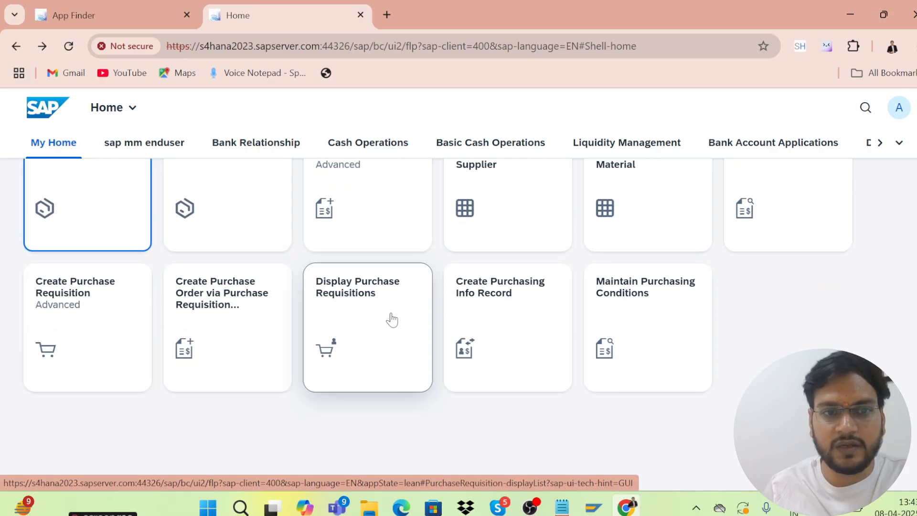
pyautogui.click(91, 311)
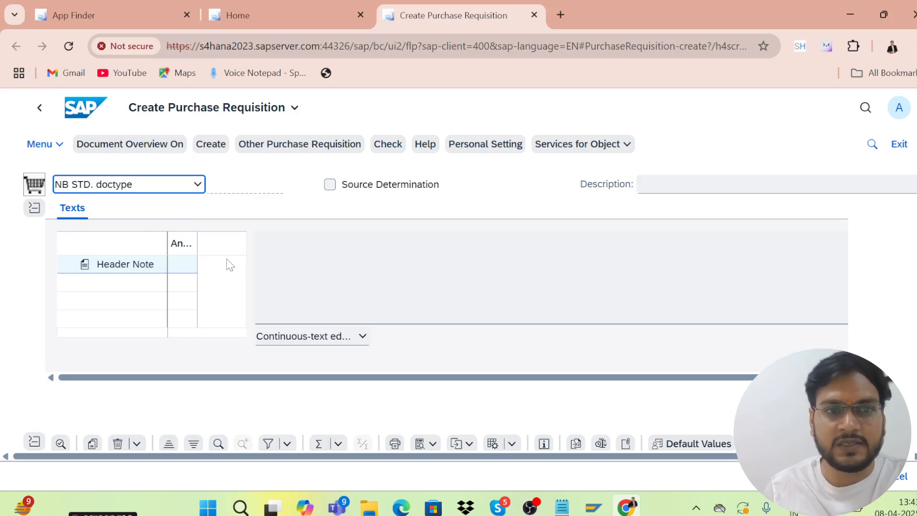
# Enter material mat02 with quantity 100 in the first requisition item
pyautogui.scroll(-4, 230, 265)
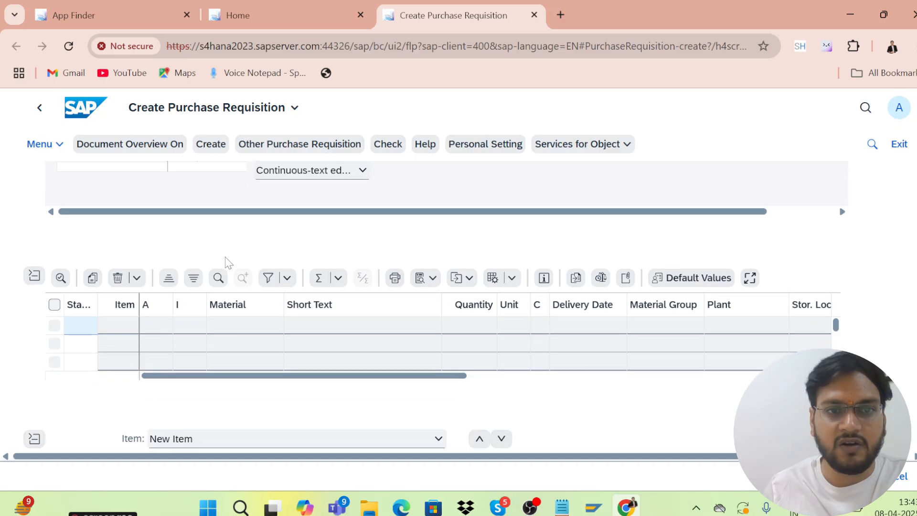
pyautogui.scroll(3, 228, 263)
pyautogui.scroll(-1, 225, 262)
pyautogui.scroll(1, 249, 260)
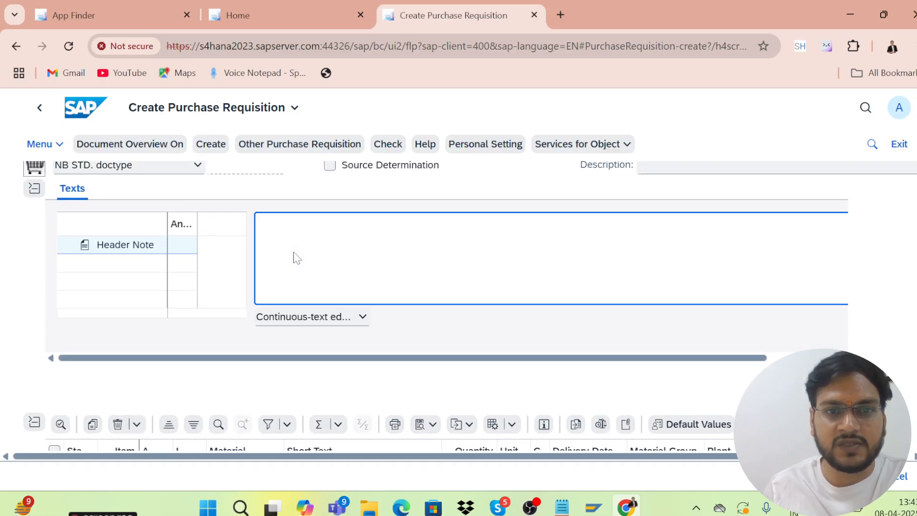
pyautogui.scroll(-3, 278, 262)
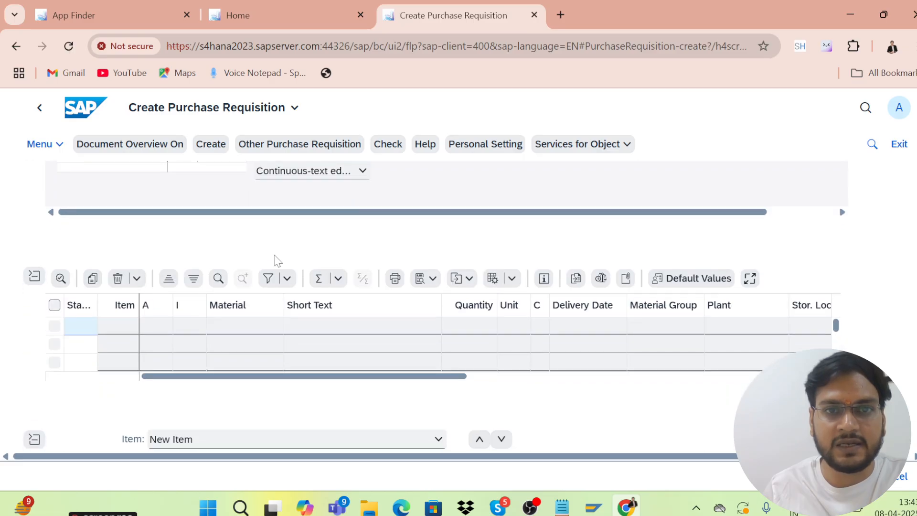
pyautogui.click(221, 323)
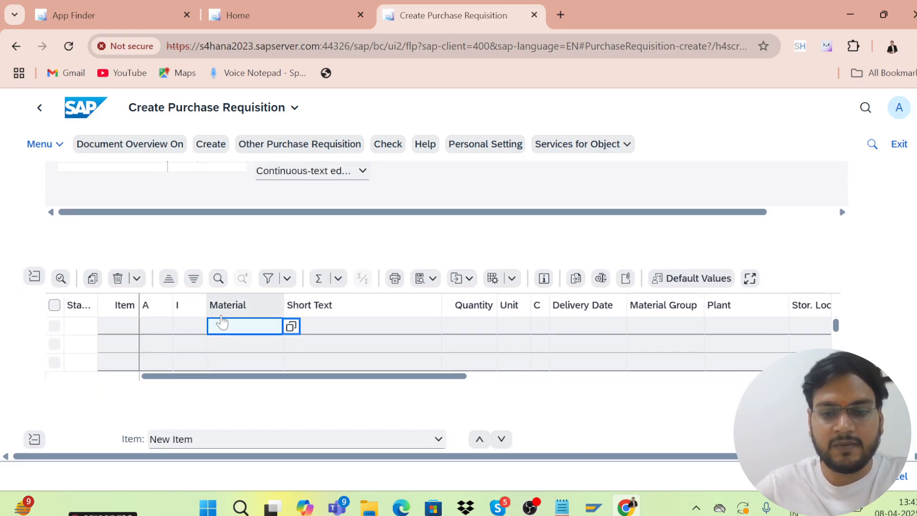
pyautogui.write('mat02')
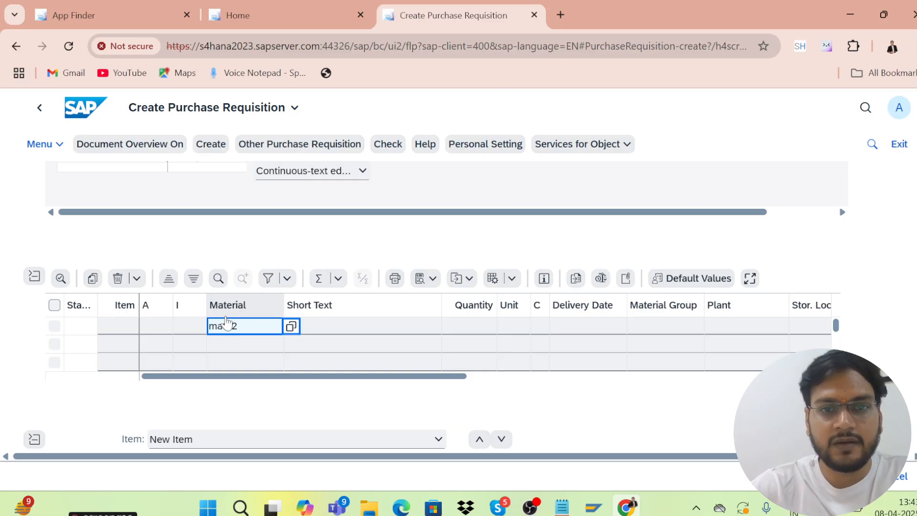
pyautogui.click(470, 329)
pyautogui.write('1')
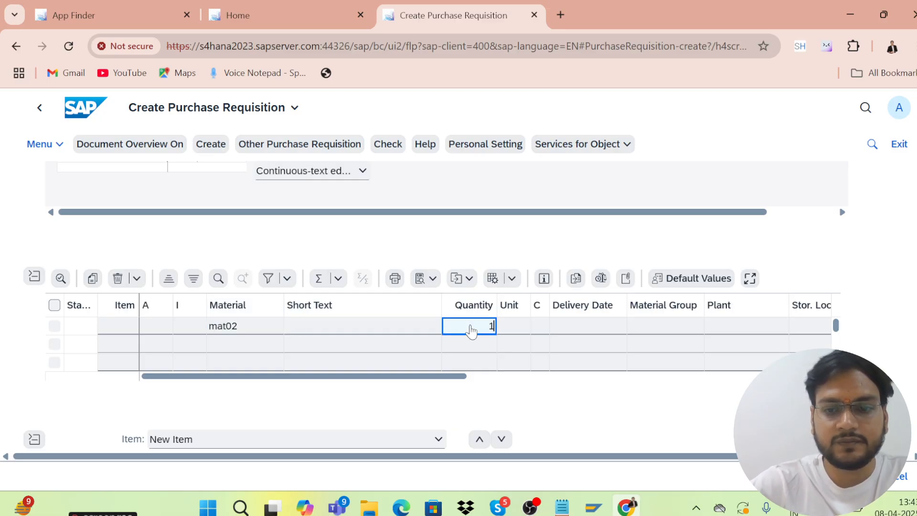
pyautogui.write('00')
# Set unit ea and plant kl01 for the item, then check the requisition
pyautogui.click(509, 329)
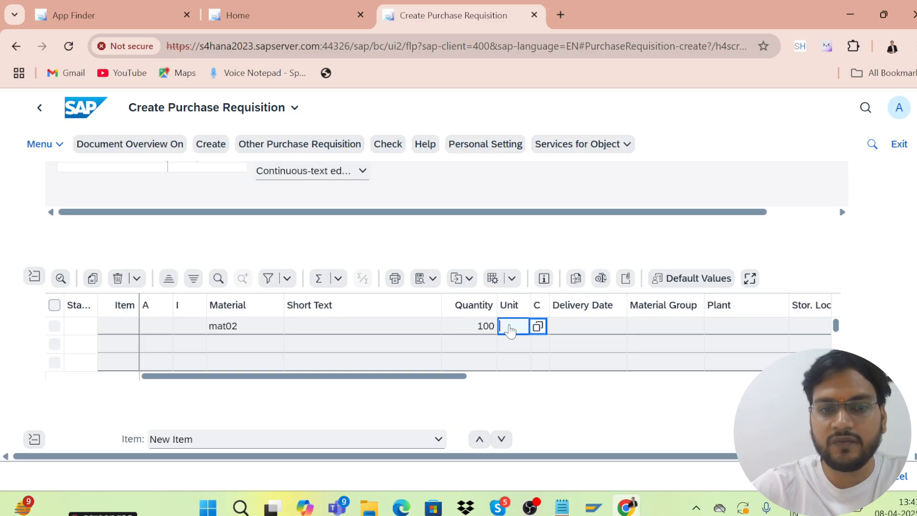
pyautogui.write('ea')
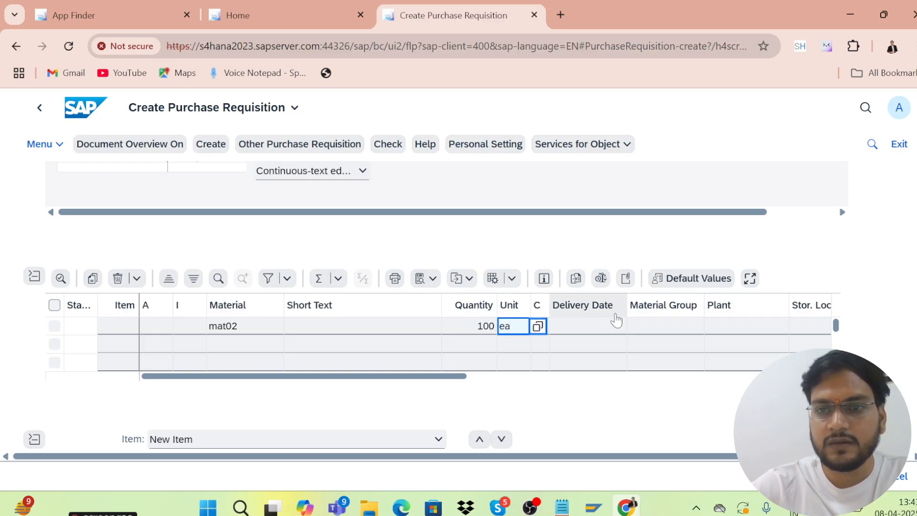
pyautogui.click(713, 328)
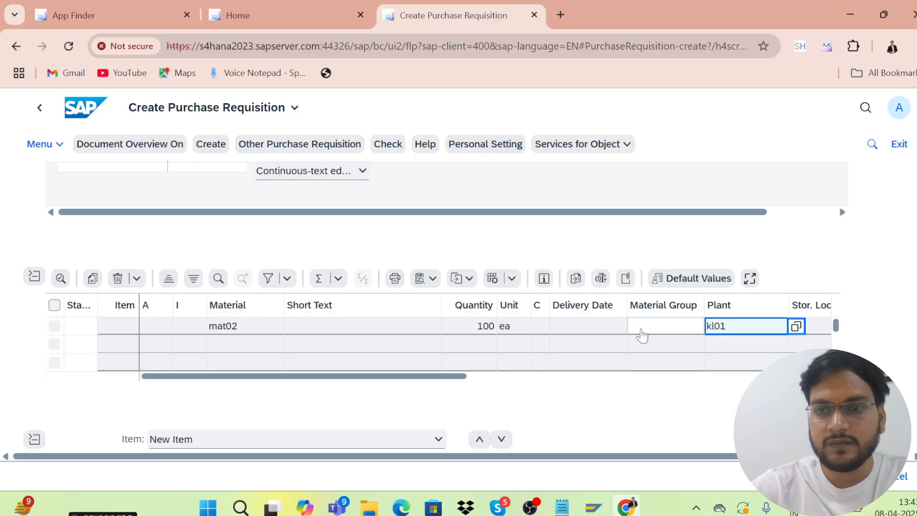
pyautogui.click(388, 144)
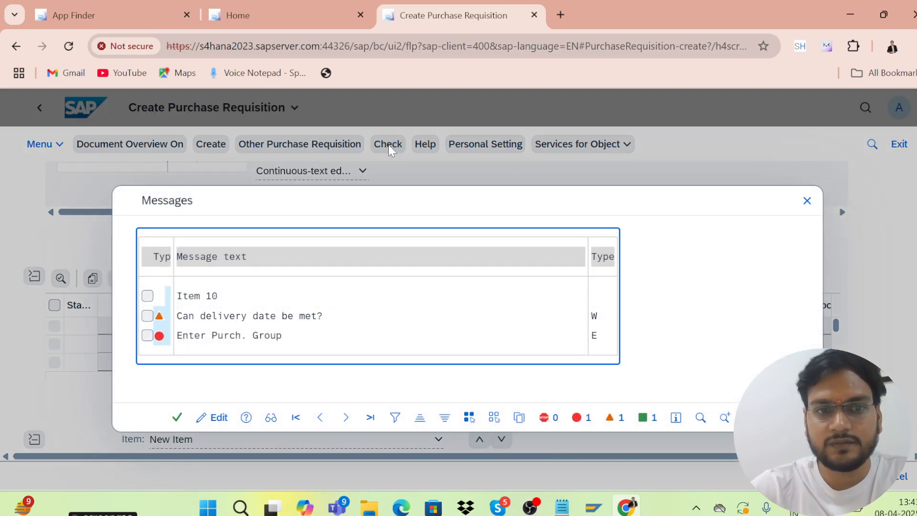
# Dismiss the check messages and assign purchasing group 001 to the requisition item
pyautogui.click(177, 417)
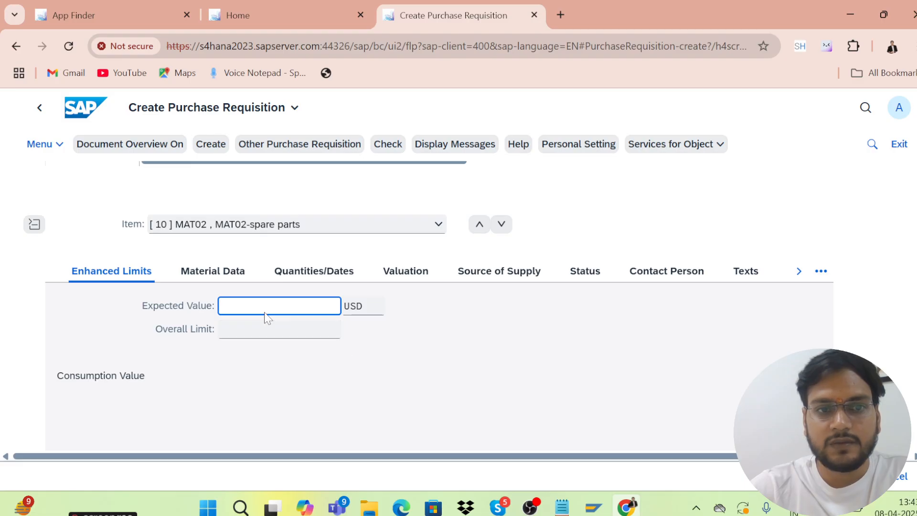
pyautogui.press('Return')
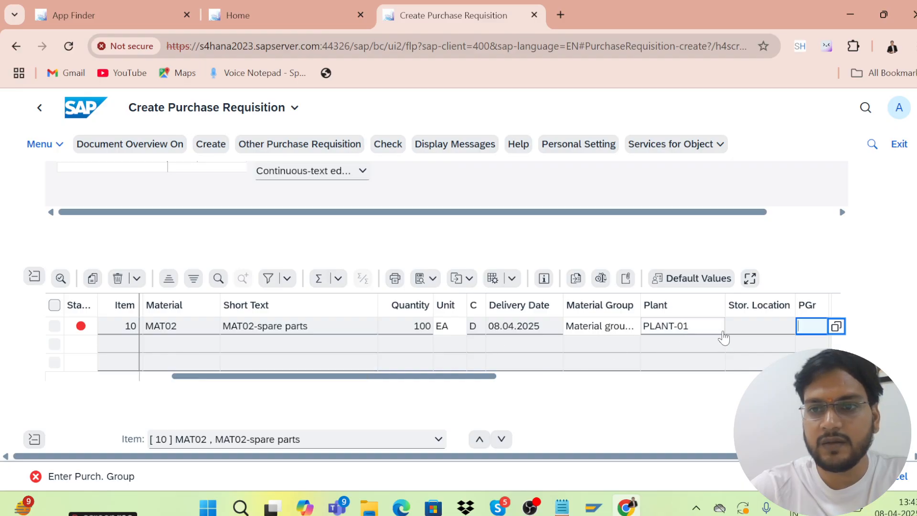
pyautogui.write('001')
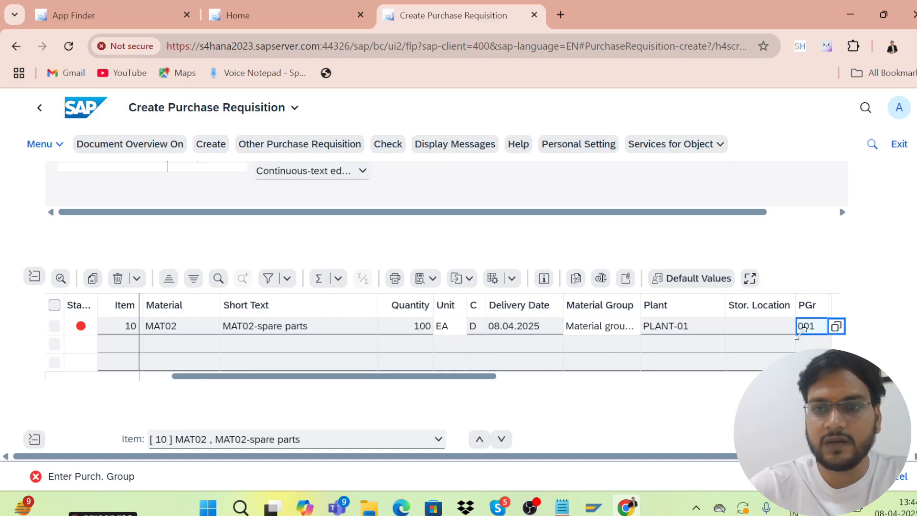
pyautogui.press('Return')
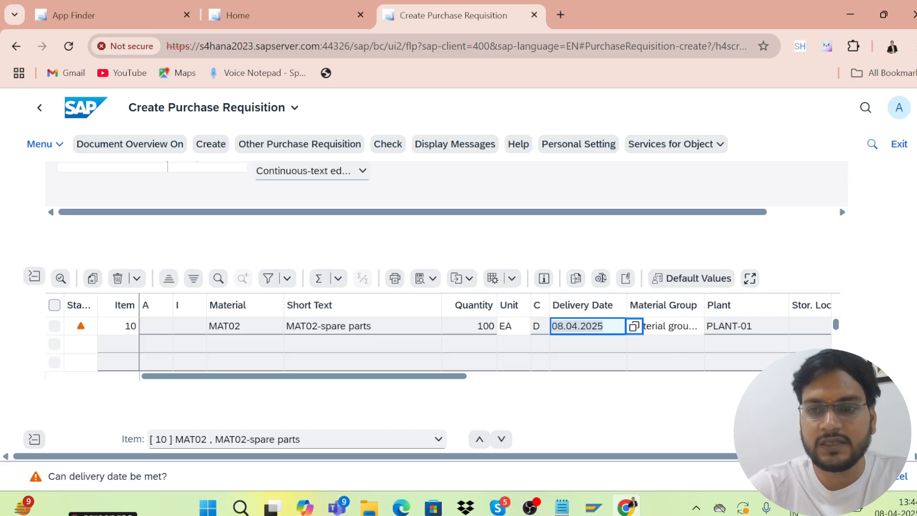
pyautogui.click(633, 327)
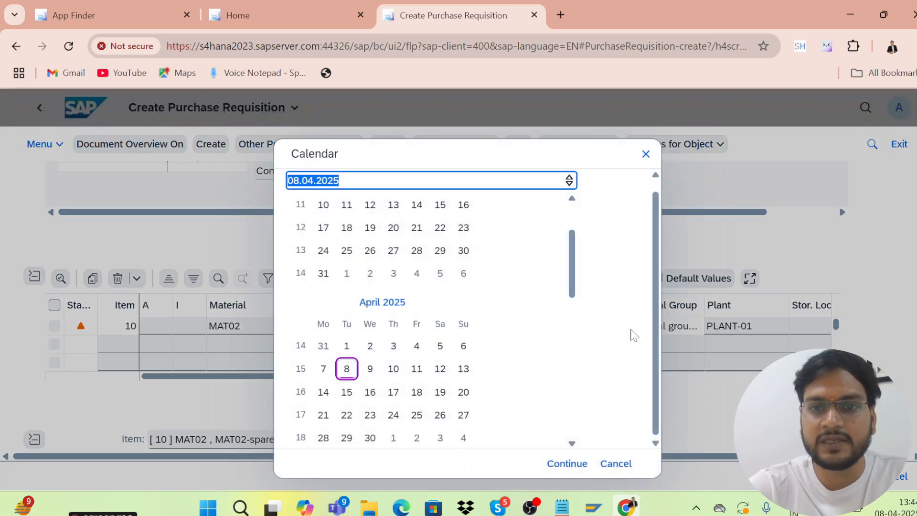
# Set the item's delivery date to 17.04.2025 and save the requisition
pyautogui.click(396, 394)
pyautogui.click(396, 395)
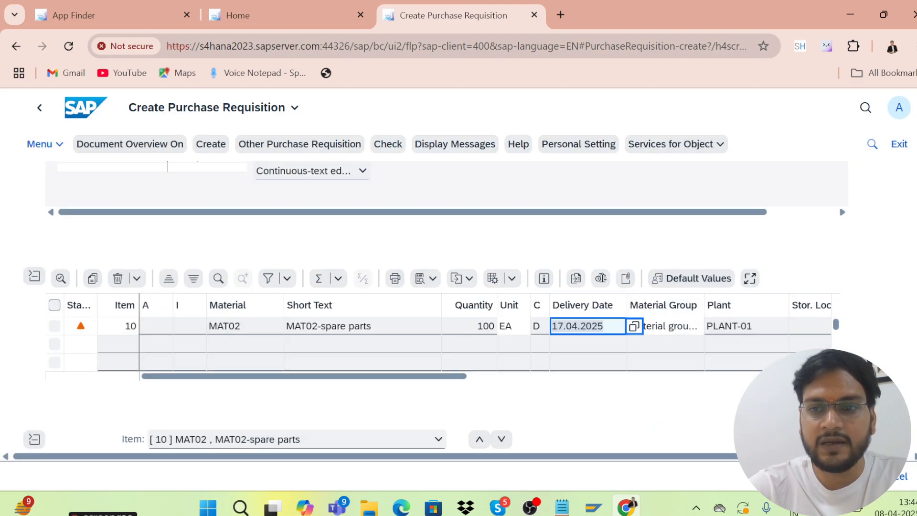
pyautogui.press('Return')
pyautogui.hotkey('ctrl', 's')
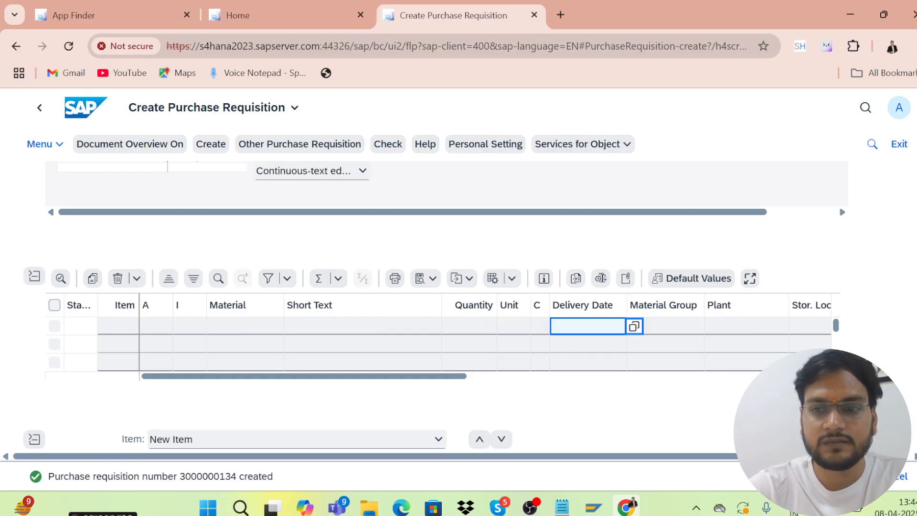
pyautogui.click(114, 479)
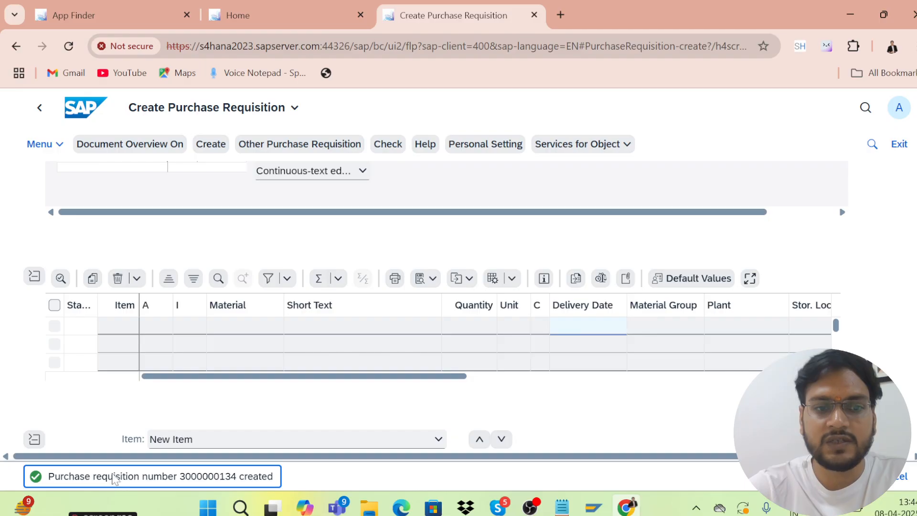
pyautogui.doubleClick(114, 478)
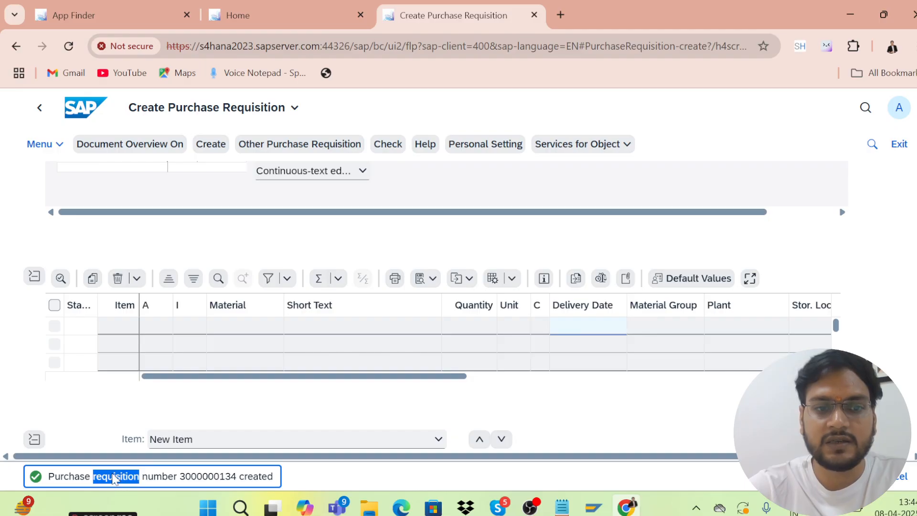
pyautogui.tripleClick(186, 478)
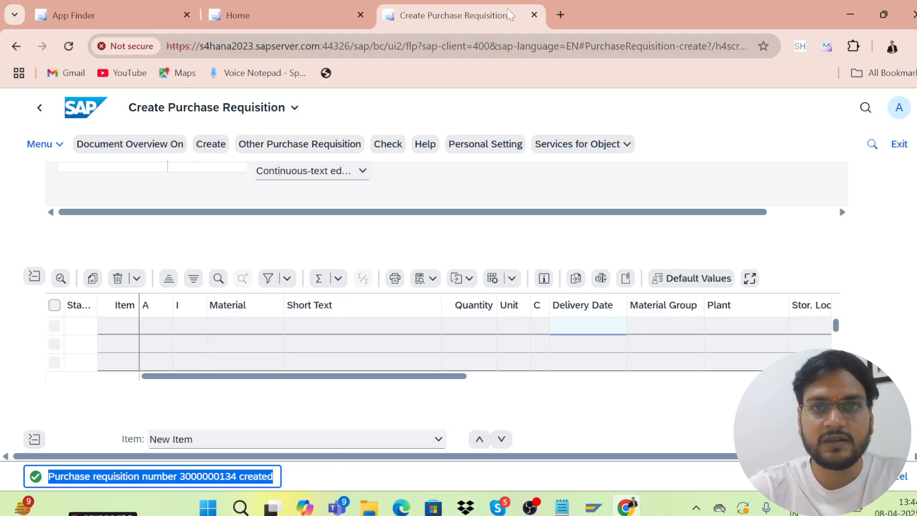
# Close the requisition app, then open and close Create Purchase Order via Purchase Requisition
pyautogui.click(536, 16)
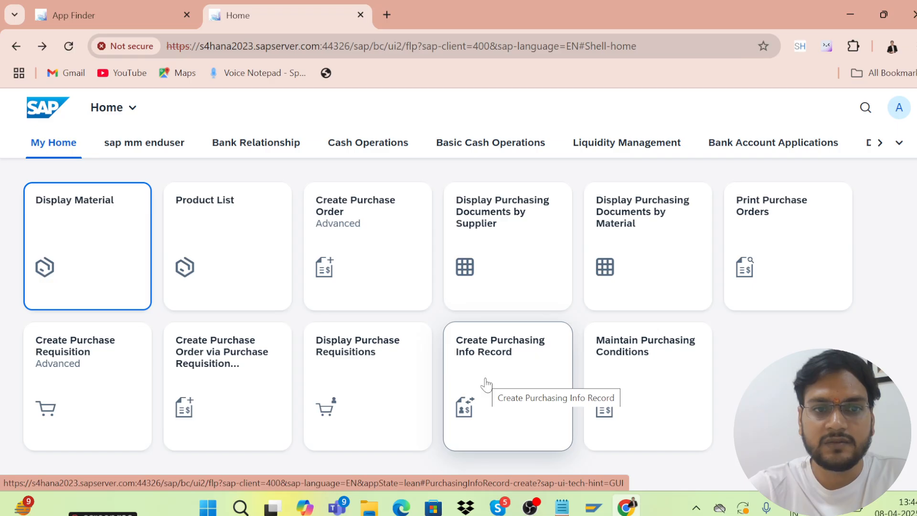
pyautogui.click(229, 374)
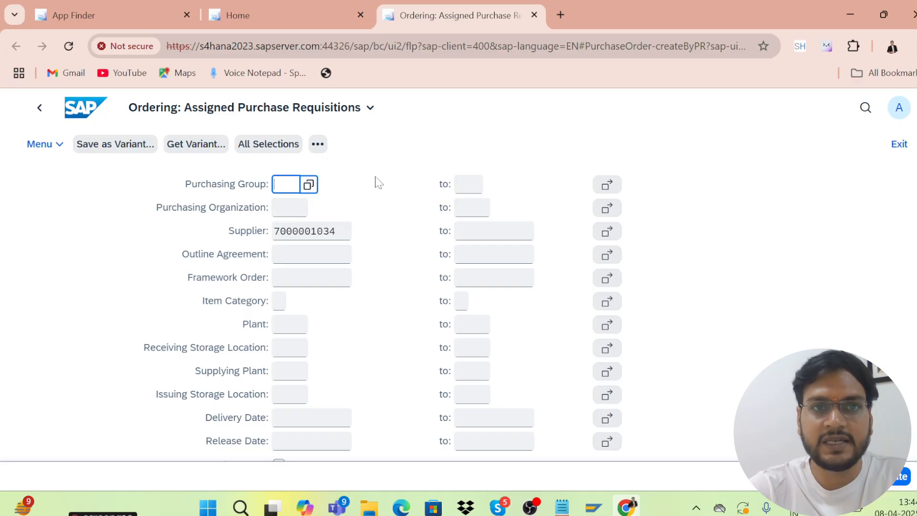
pyautogui.click(534, 15)
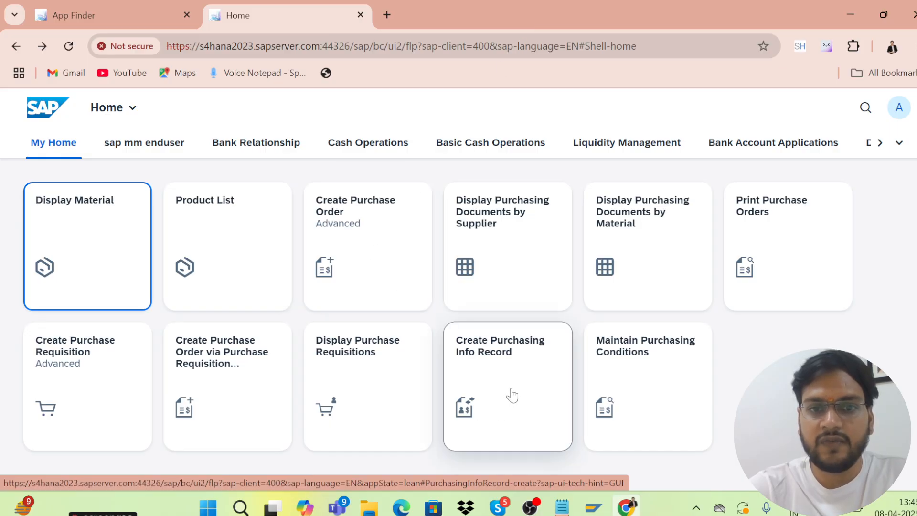
# Start a Standard purchasing info record with purchasing organization KRP1 and plant KL01
pyautogui.click(490, 370)
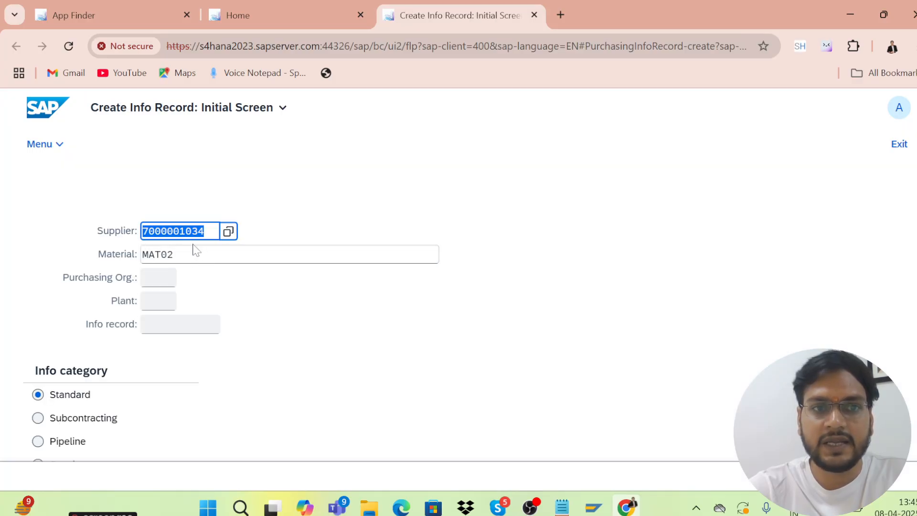
pyautogui.click(152, 287)
pyautogui.write('krp1')
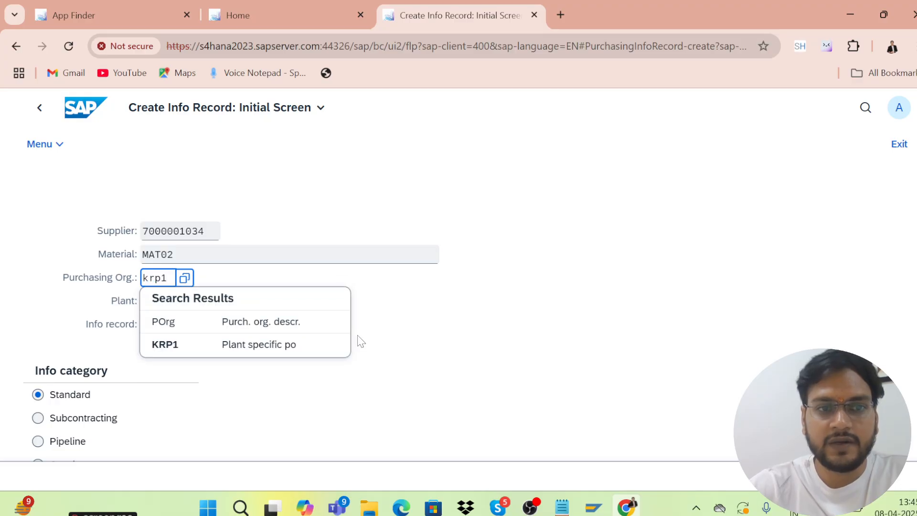
pyautogui.click(191, 344)
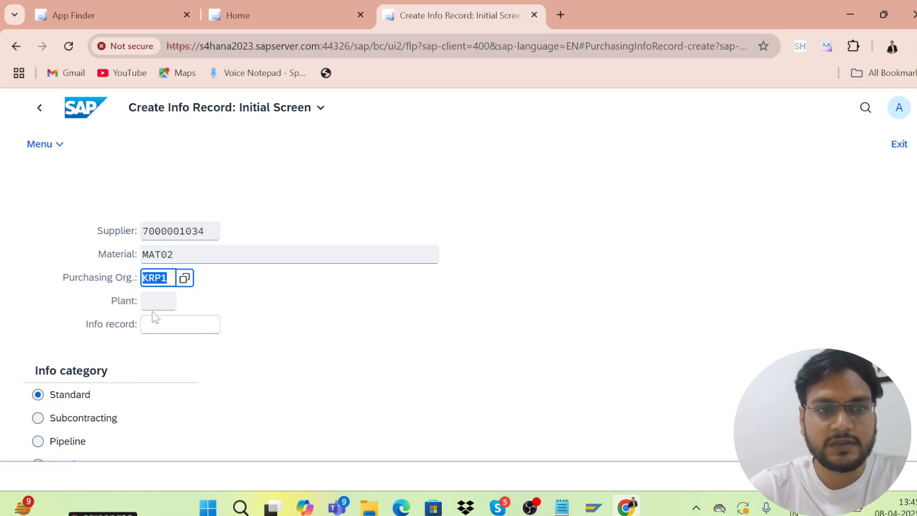
pyautogui.click(156, 303)
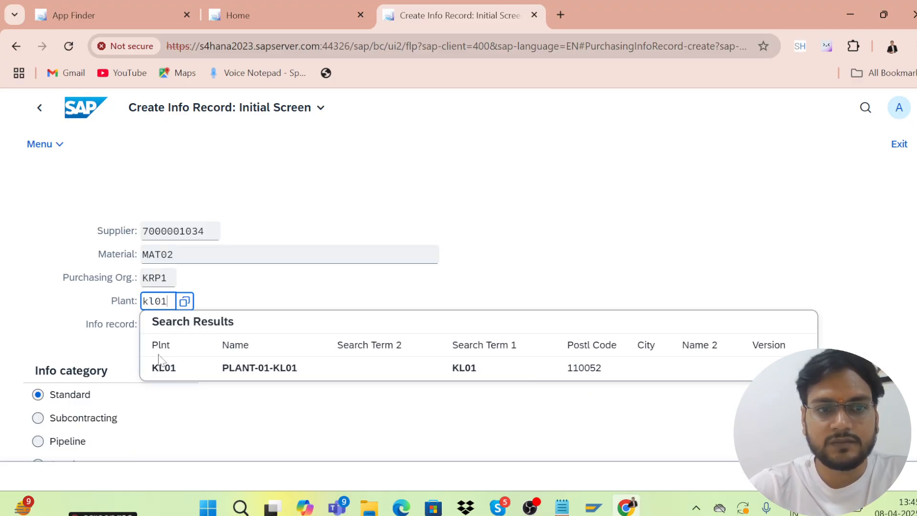
pyautogui.click(162, 366)
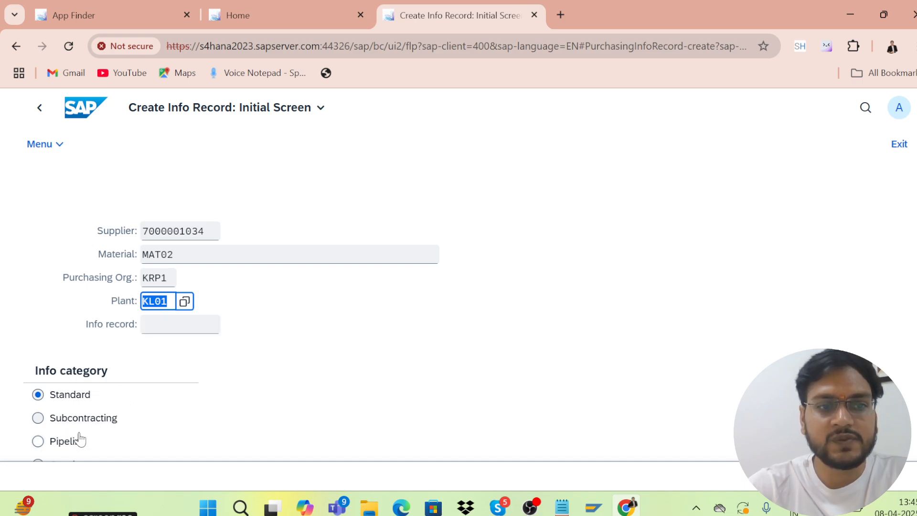
pyautogui.click(812, 406)
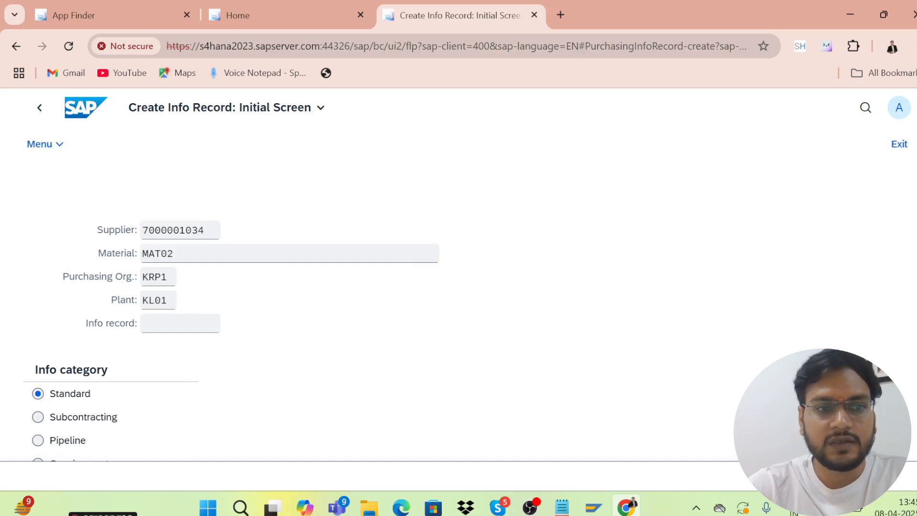
pyautogui.scroll(-1, 812, 406)
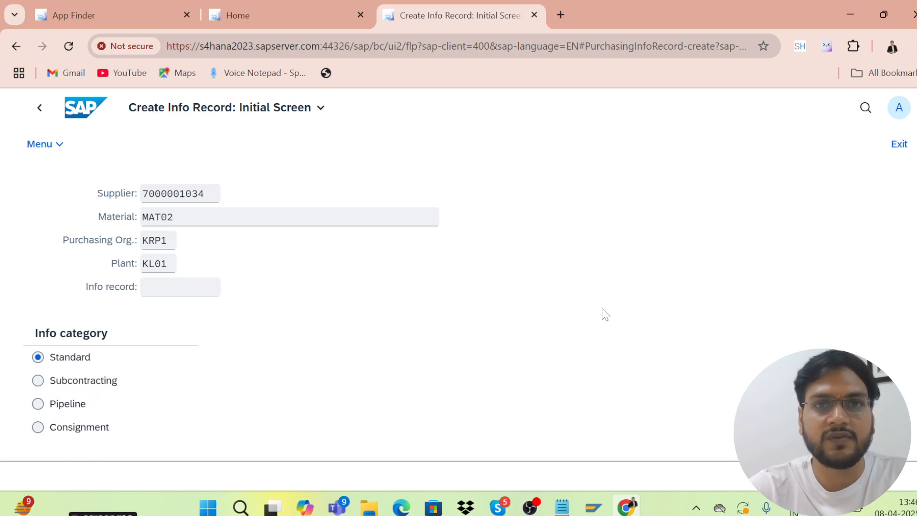
pyautogui.scroll(1, 458, 310)
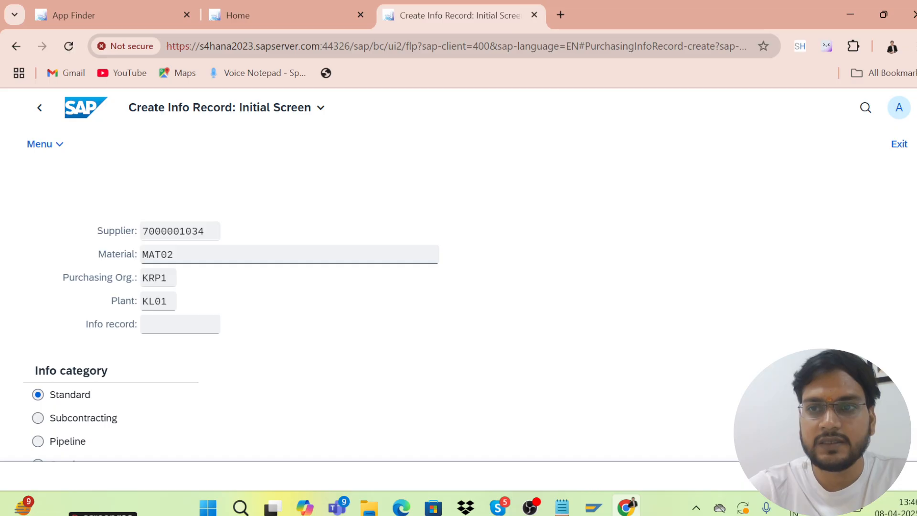
pyautogui.scroll(-1, 458, 287)
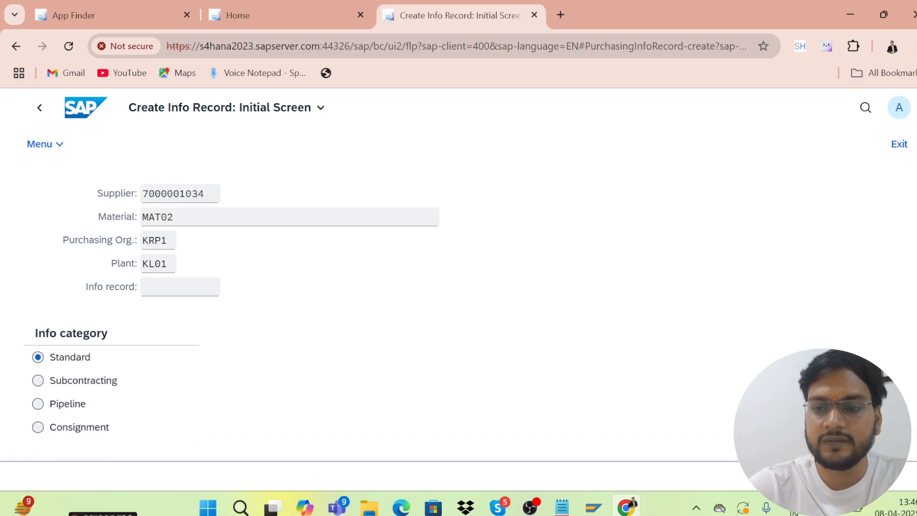
# Enter planned delivery time 5, standard quantity 10, net price 10 USD and purchasing group 001
pyautogui.press('Return')
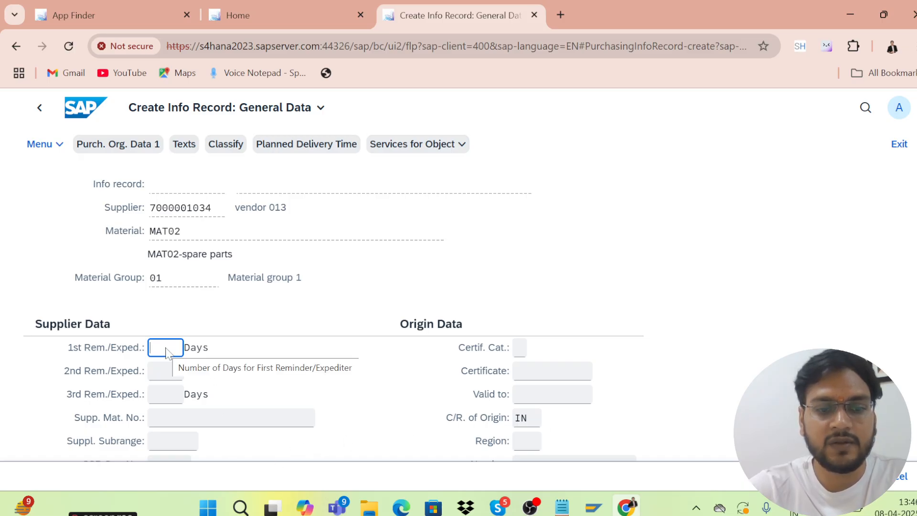
pyautogui.press('Return')
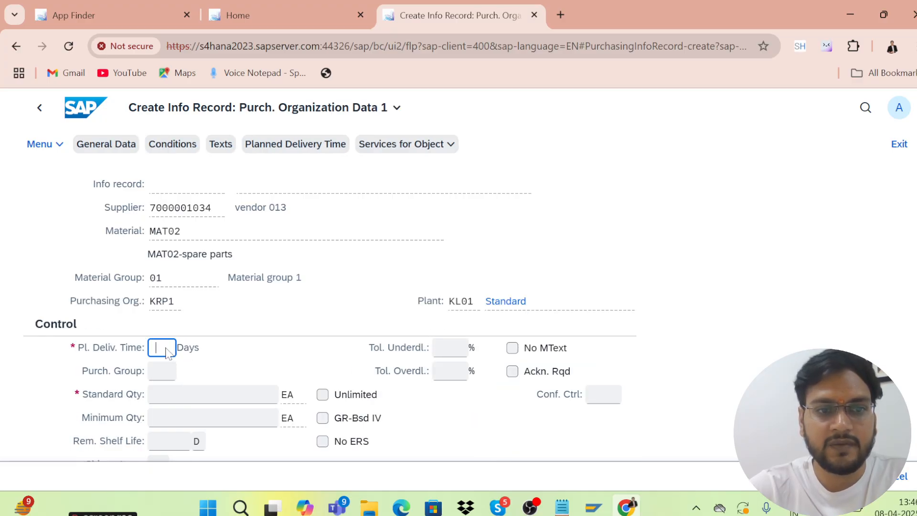
pyautogui.write('5')
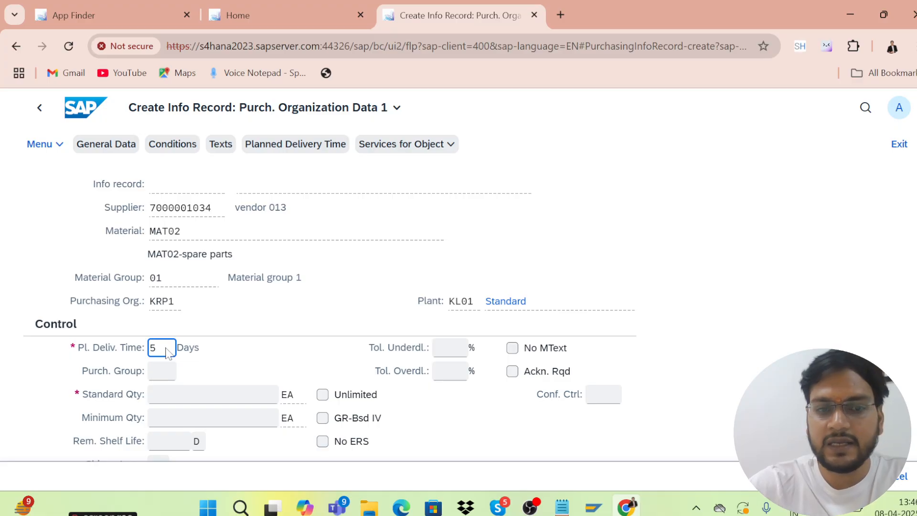
pyautogui.press('Return')
pyautogui.write('1')
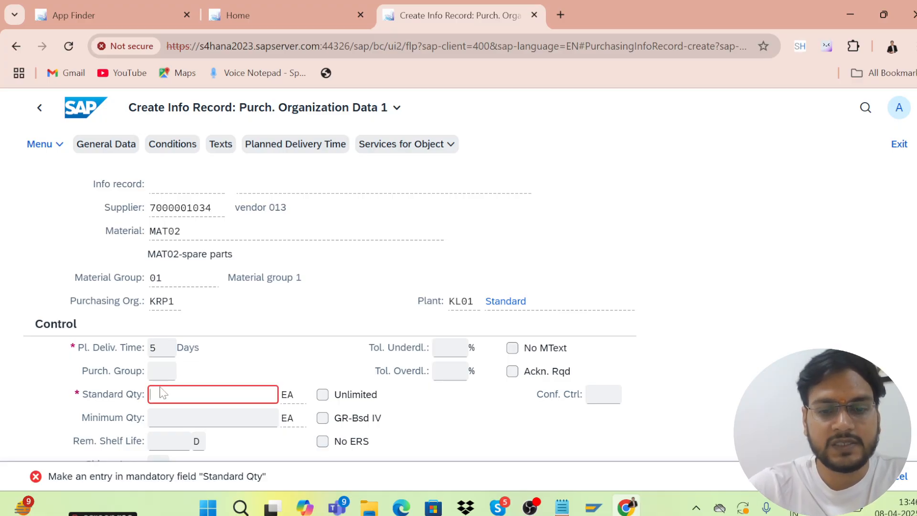
pyautogui.write('0')
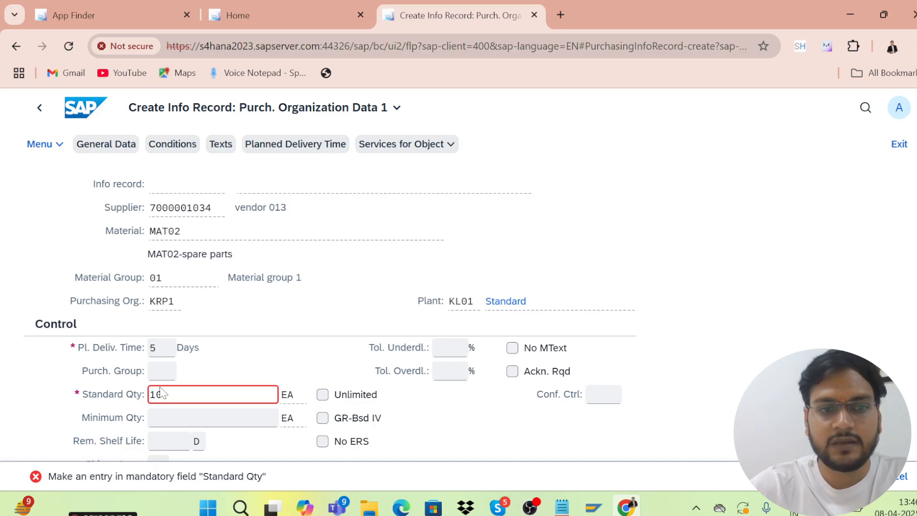
pyautogui.press('Return')
pyautogui.write('10')
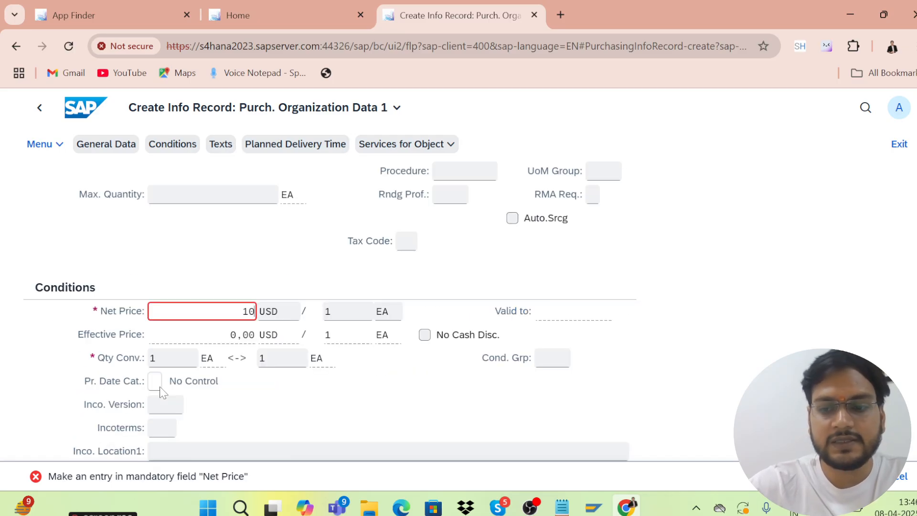
pyautogui.press('Return')
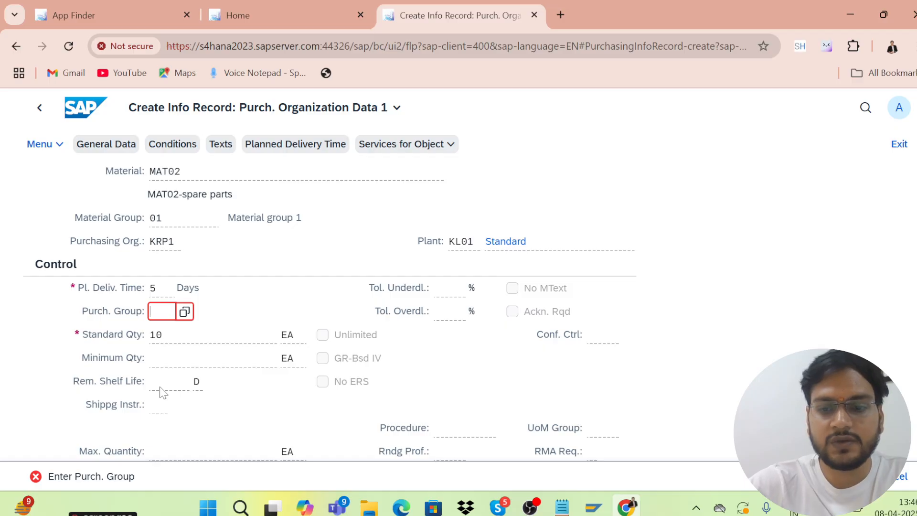
pyautogui.write('001')
pyautogui.press('Return')
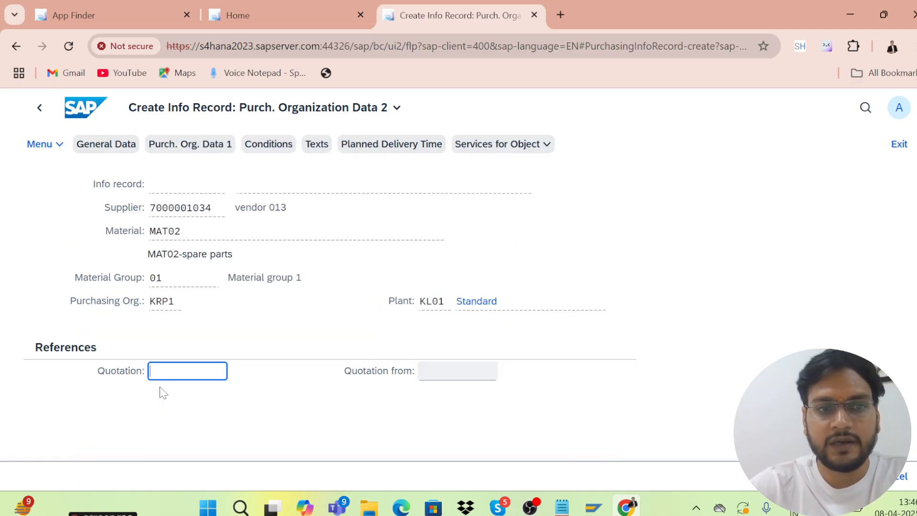
pyautogui.press('Return')
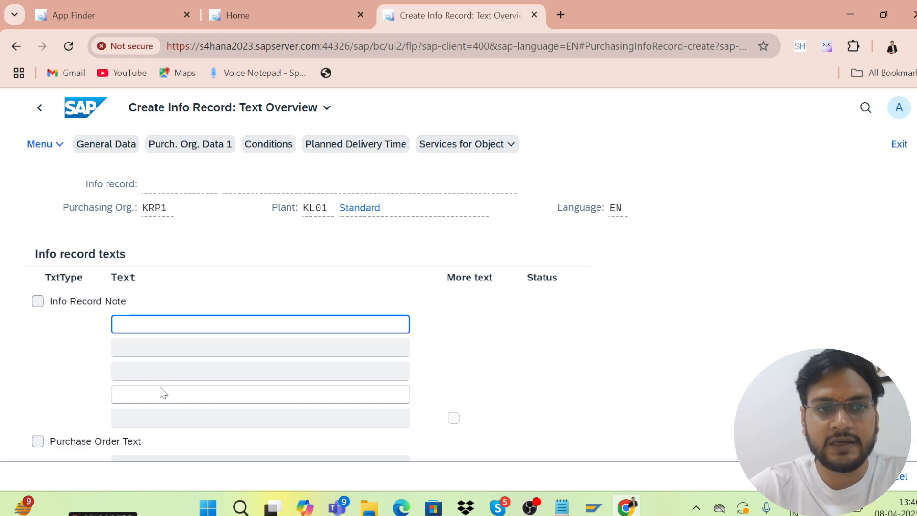
pyautogui.press('Return')
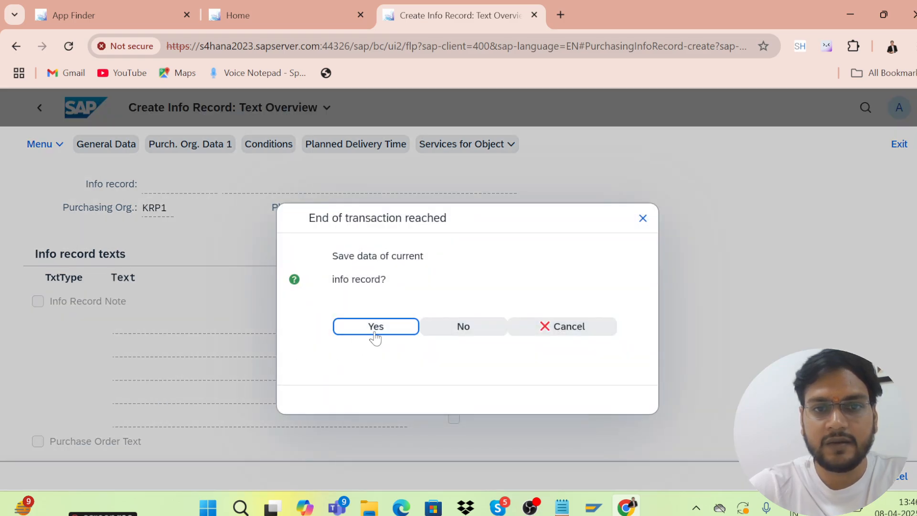
pyautogui.click(373, 332)
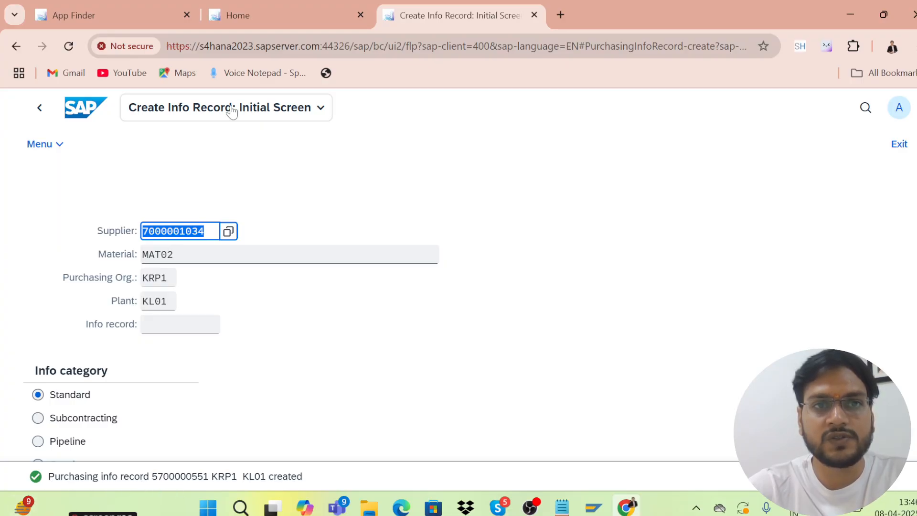
# Leave the info record app and close its tab to return to My Home
pyautogui.click(21, 46)
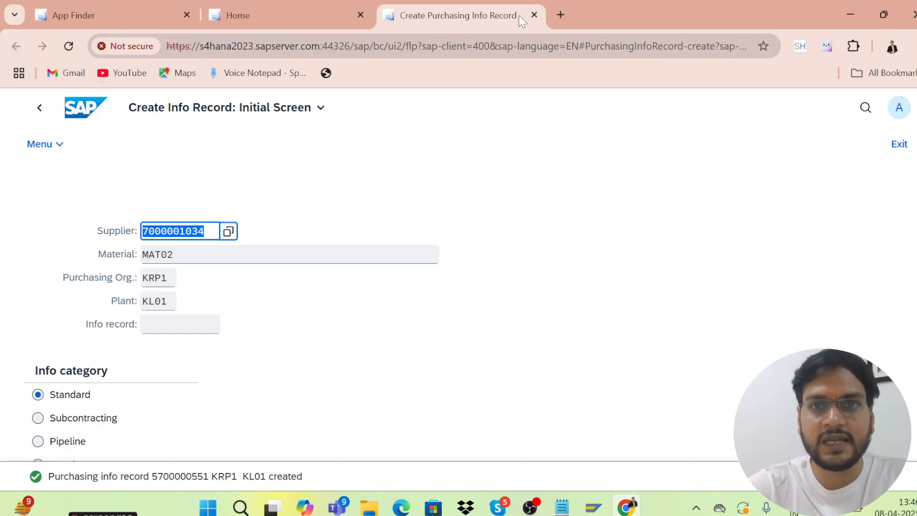
pyautogui.click(534, 16)
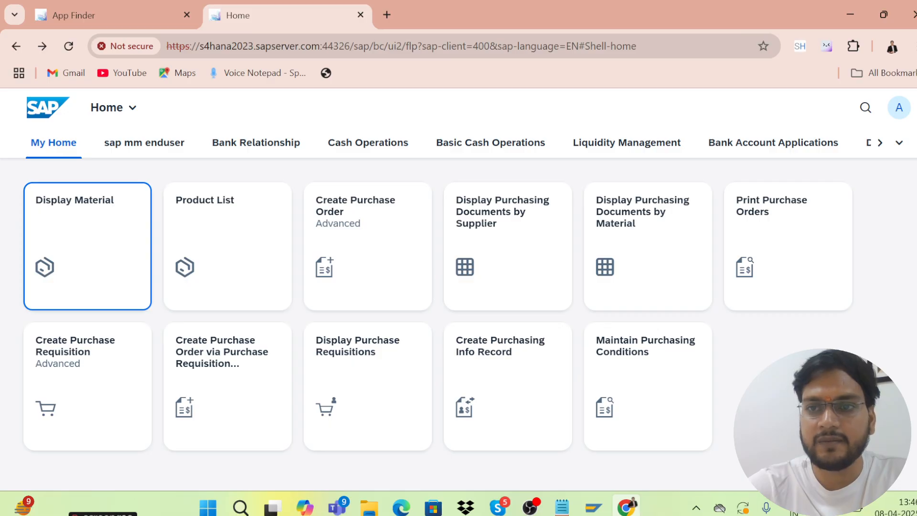
pyautogui.scroll(-1, 459, 316)
pyautogui.scroll(1, 912, 238)
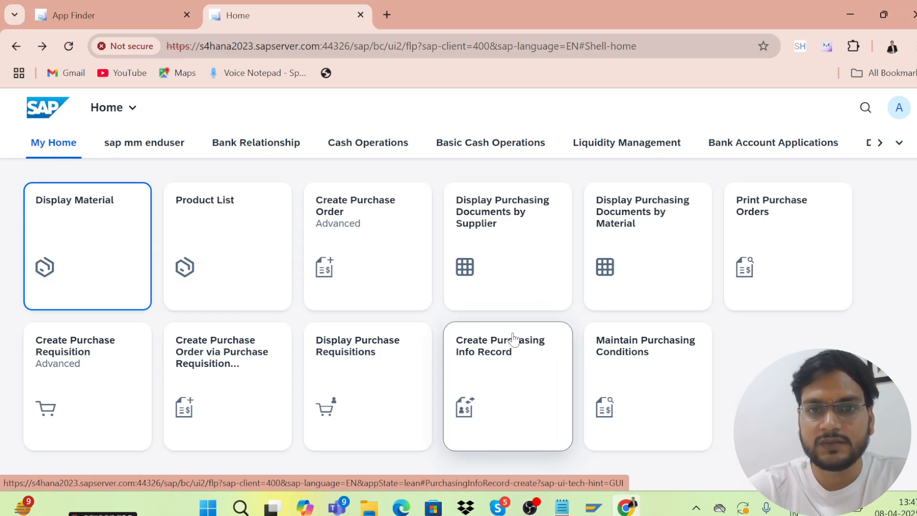
pyautogui.click(510, 213)
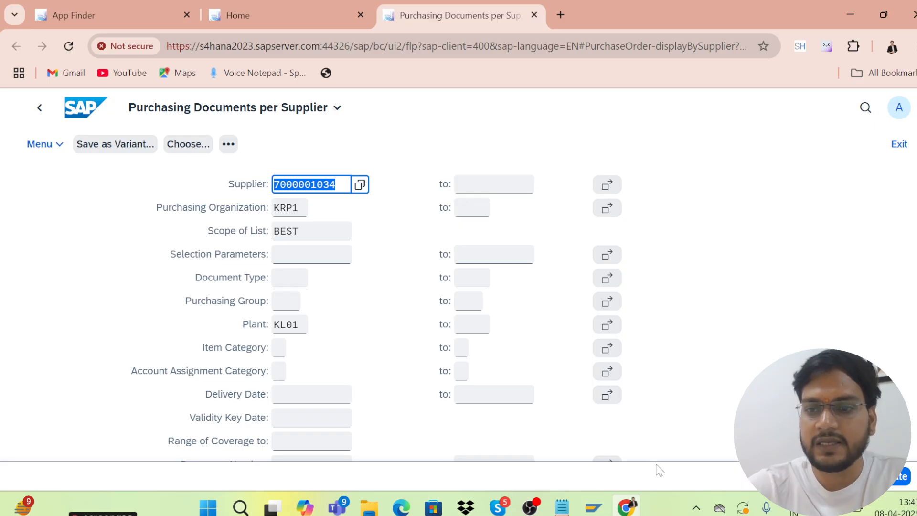
pyautogui.click(899, 476)
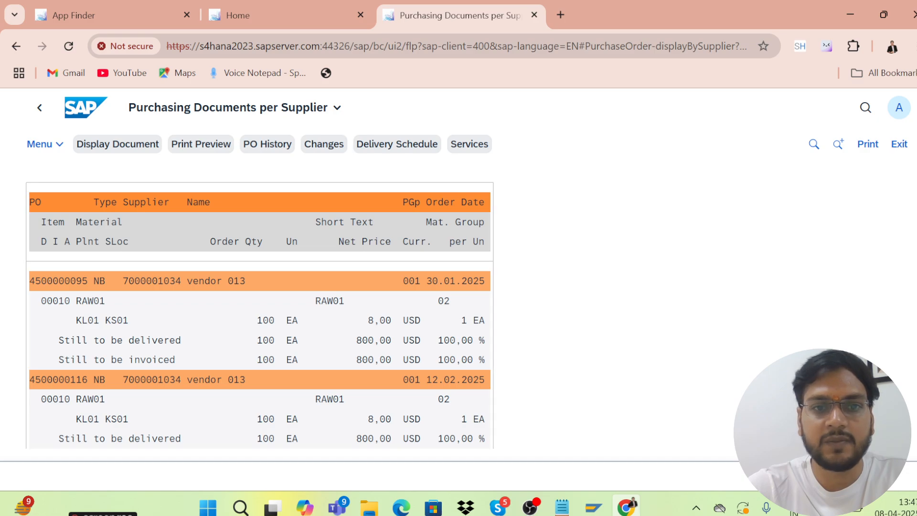
pyautogui.scroll(-2, 260, 359)
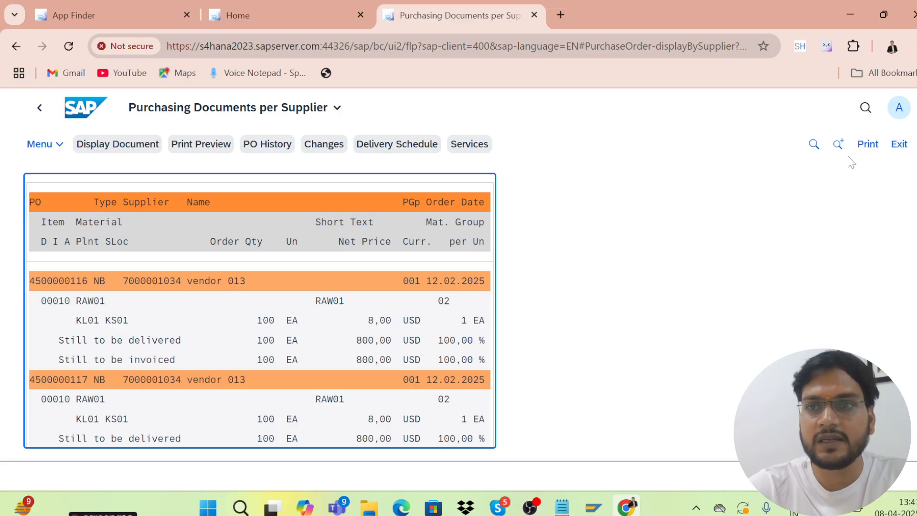
# Open the list's print settings, close them without printing, and exit the report
pyautogui.click(871, 145)
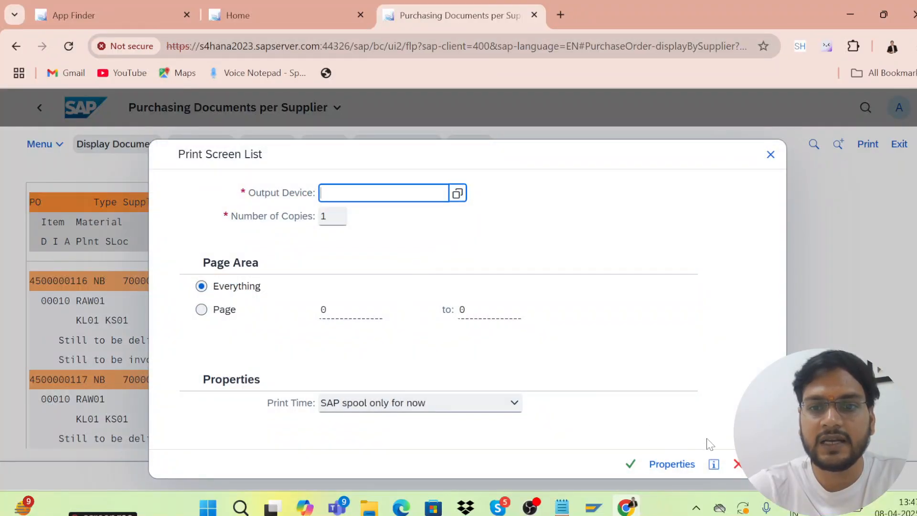
pyautogui.click(771, 155)
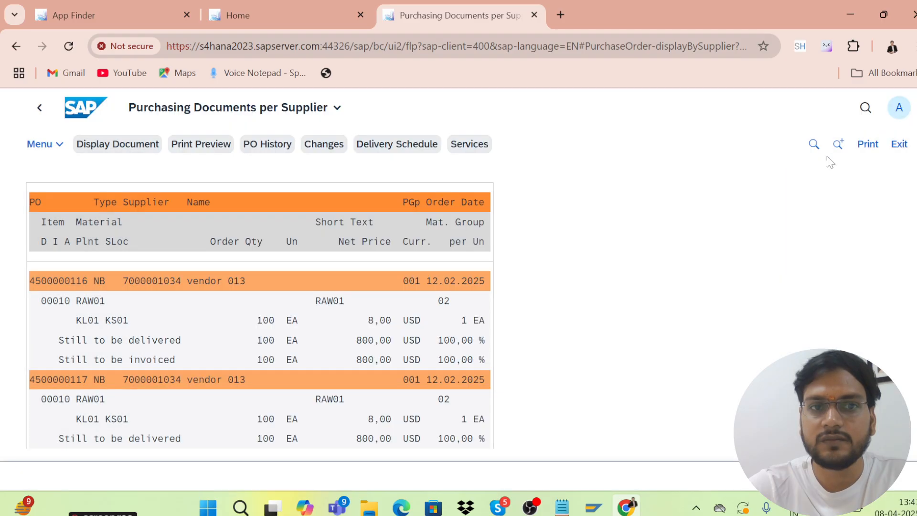
pyautogui.click(901, 148)
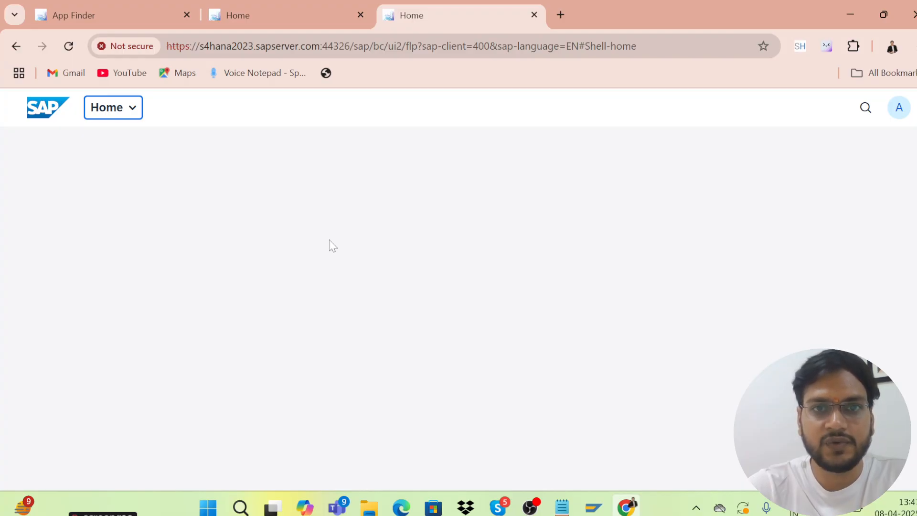
# Go back to the launchpad, close the pop-up blocker error, and review the eleven My Home tiles
pyautogui.click(16, 47)
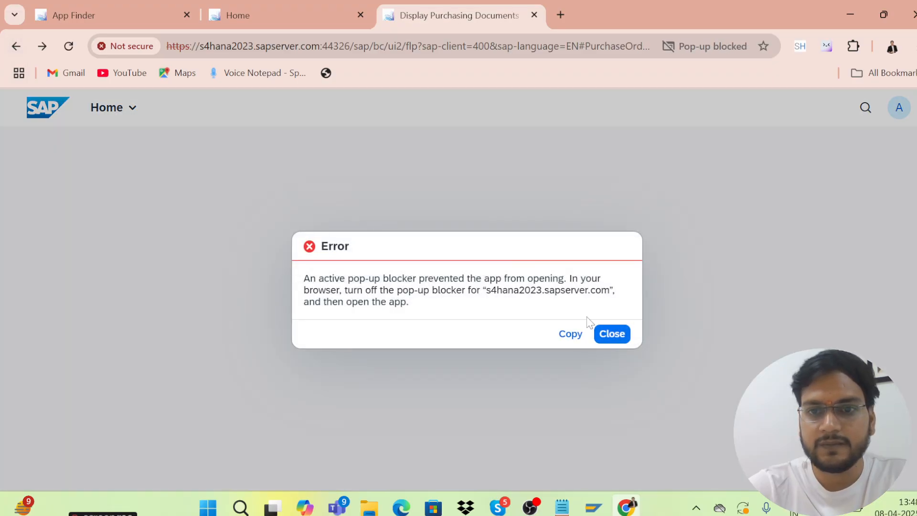
pyautogui.click(611, 334)
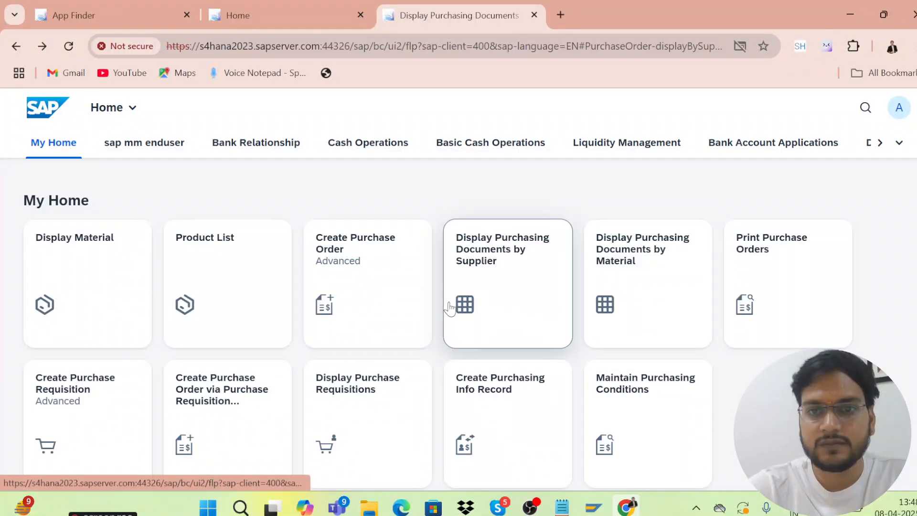
pyautogui.scroll(-2, 437, 335)
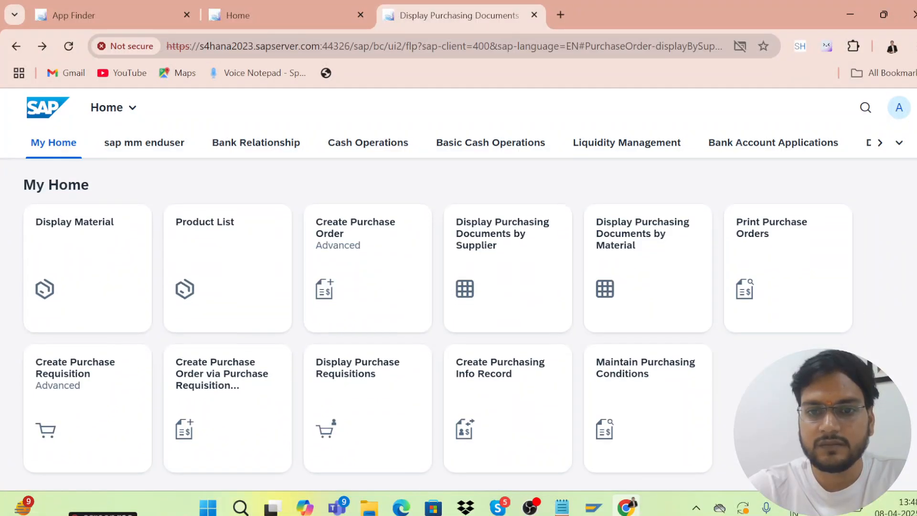
pyautogui.scroll(2, 437, 334)
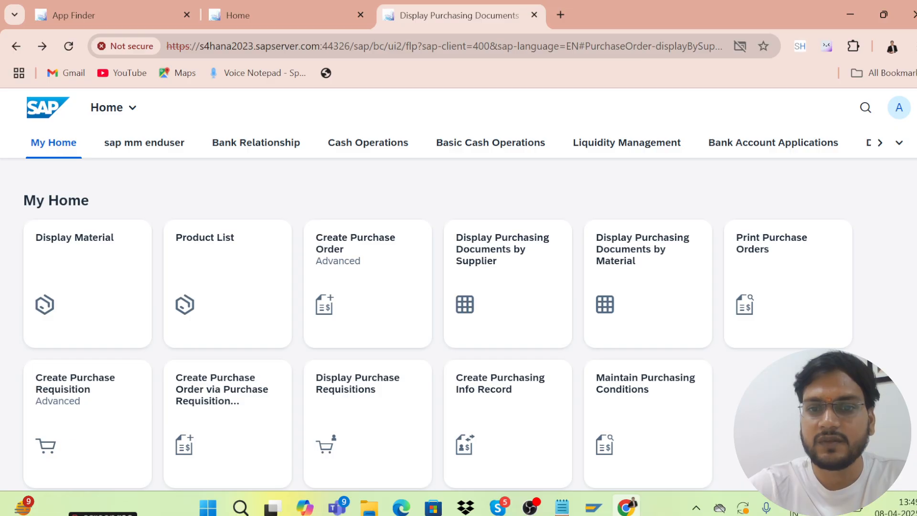
pyautogui.scroll(-2, 911, 319)
pyautogui.scroll(2, 911, 319)
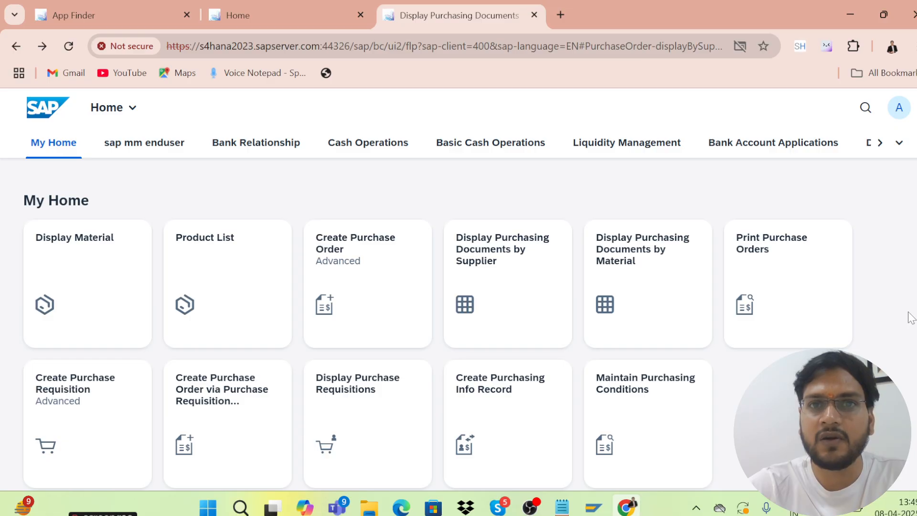
pyautogui.moveTo(530, 507)
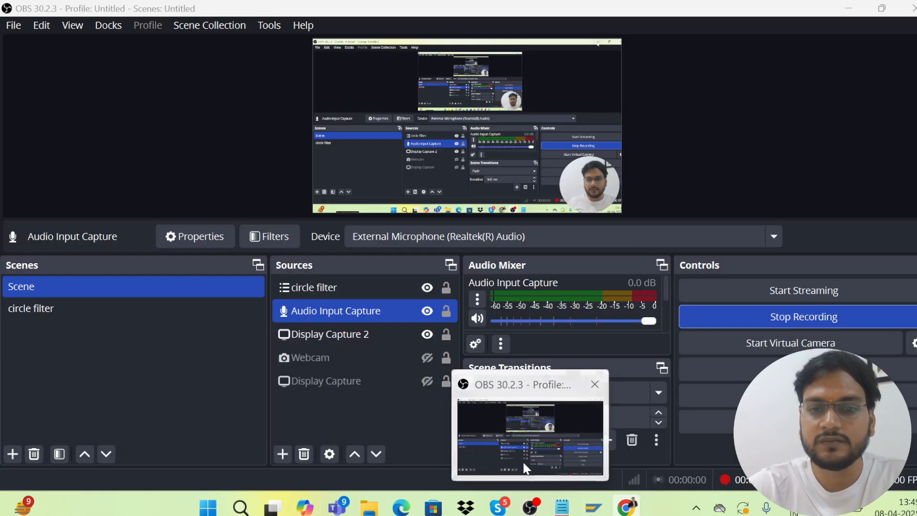